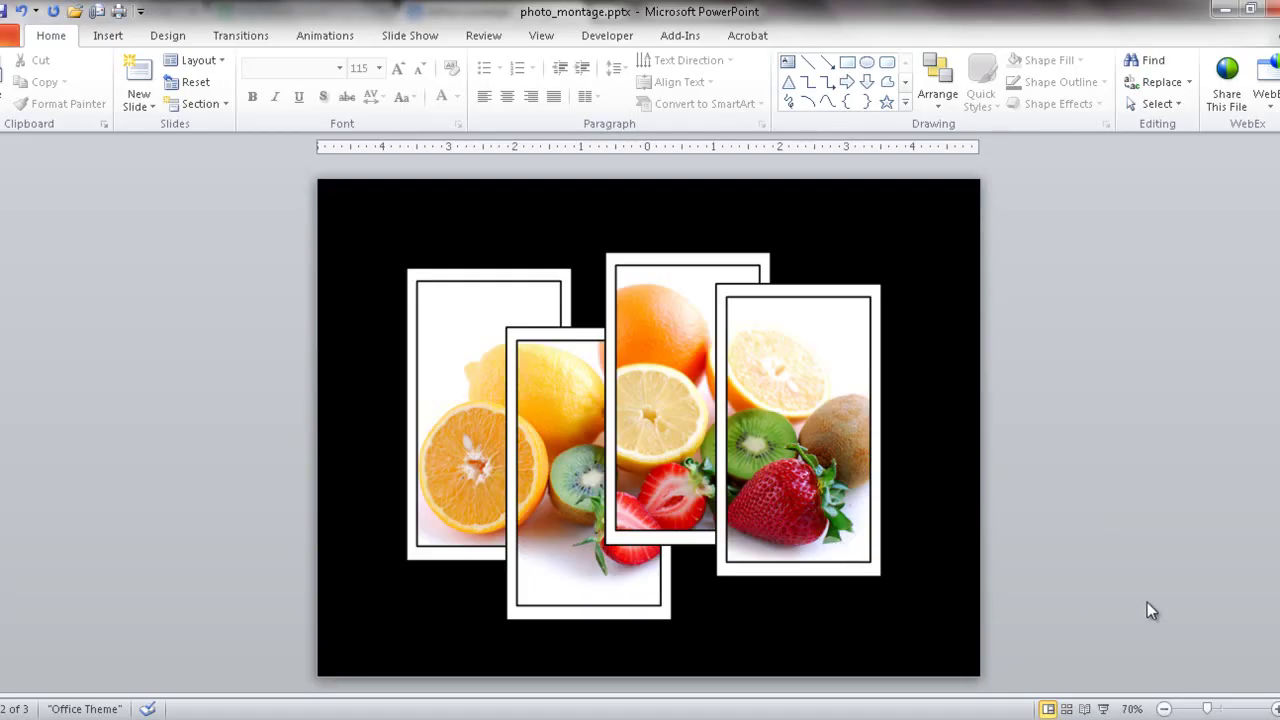
Go to the slide with the original fruit photo and show the slide thumbnails beside it, leaving the picture unselected.
scroll(775, 376, down, 1)
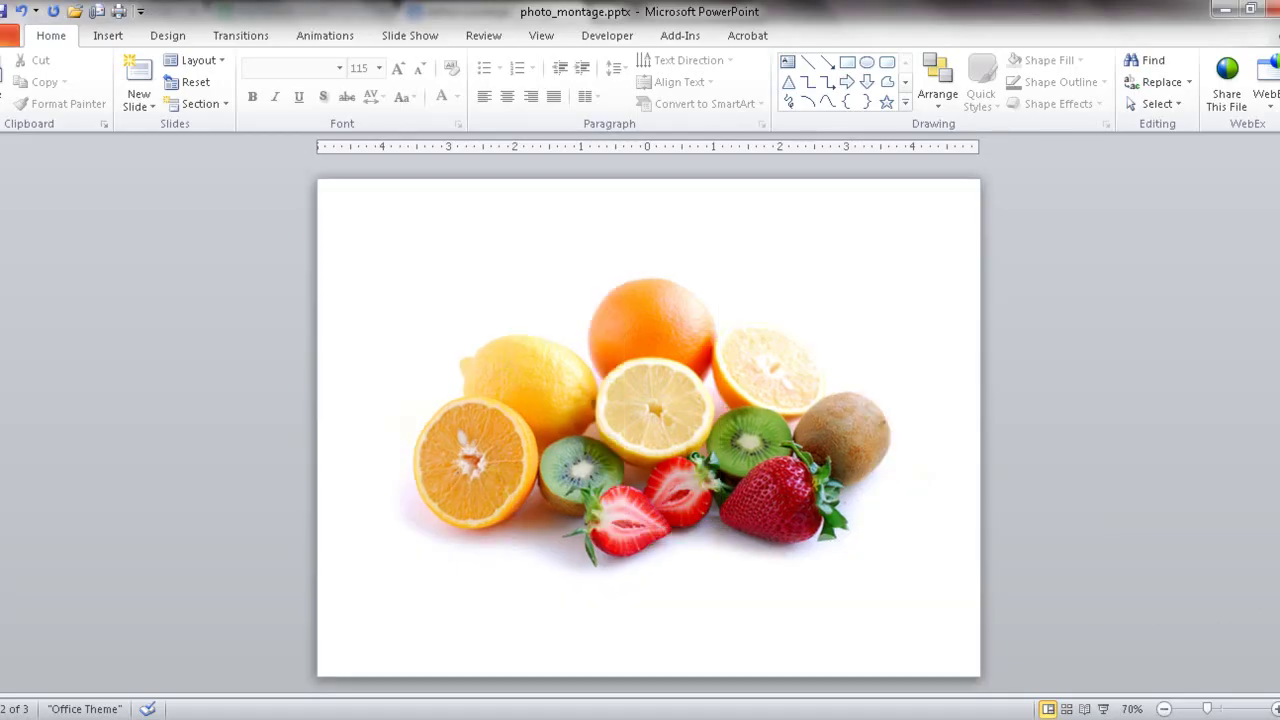
click(678, 418)
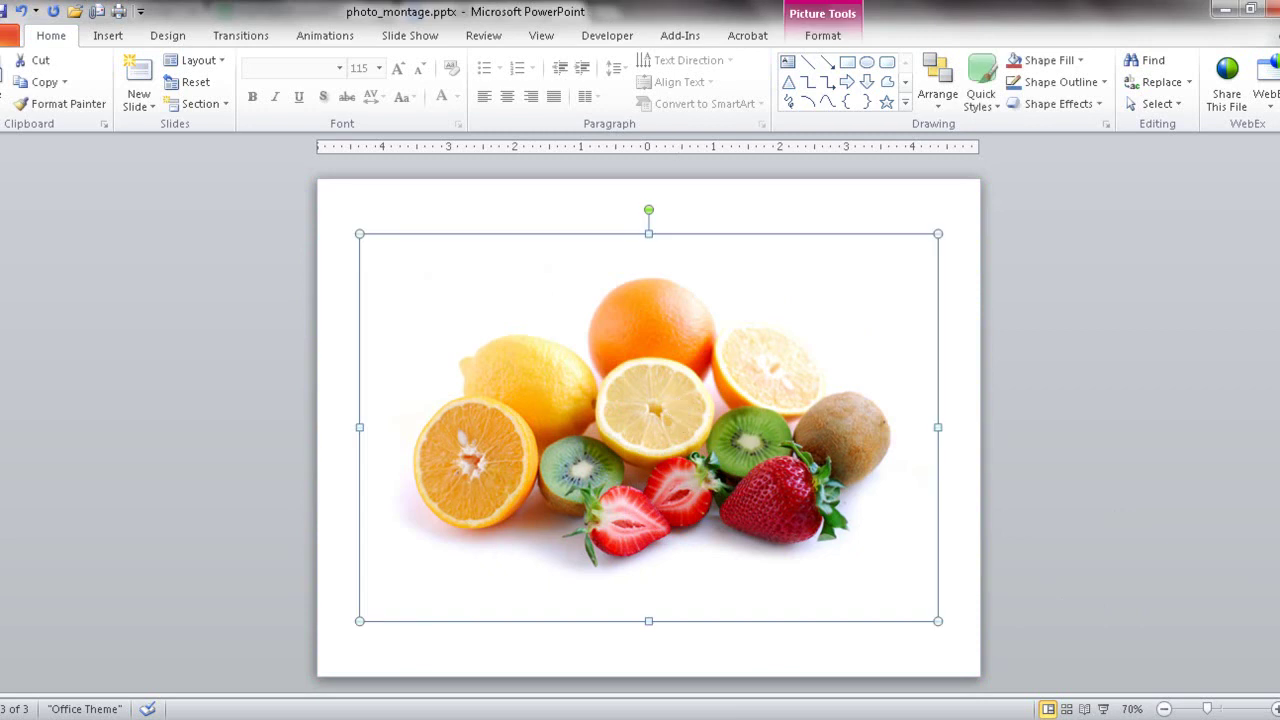
drag(3, 271, 140, 271)
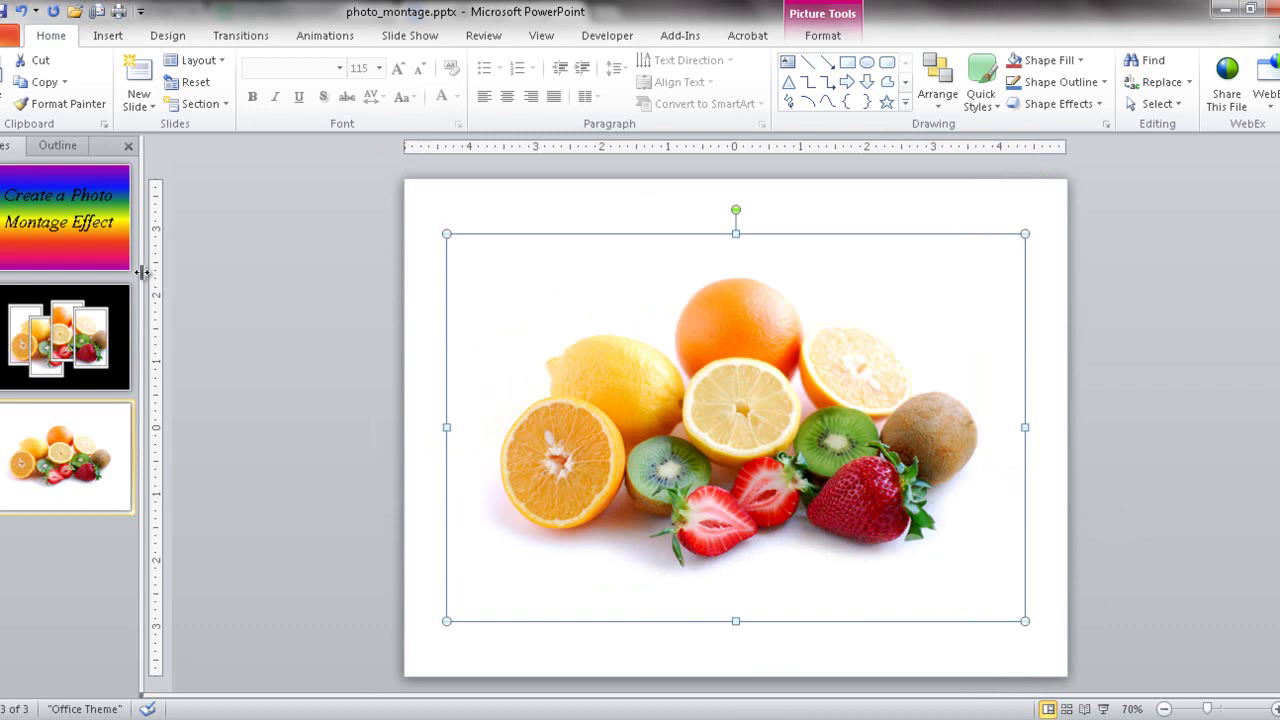
click(105, 448)
click(785, 407)
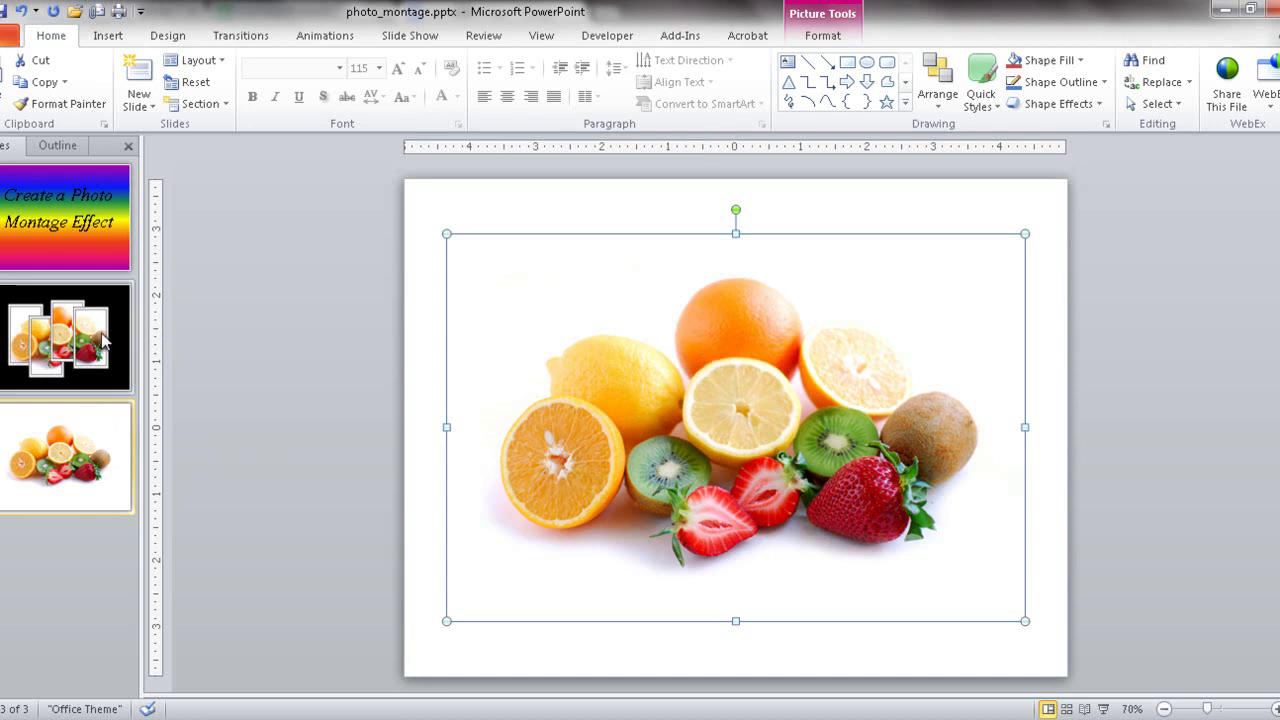
key(Escape)
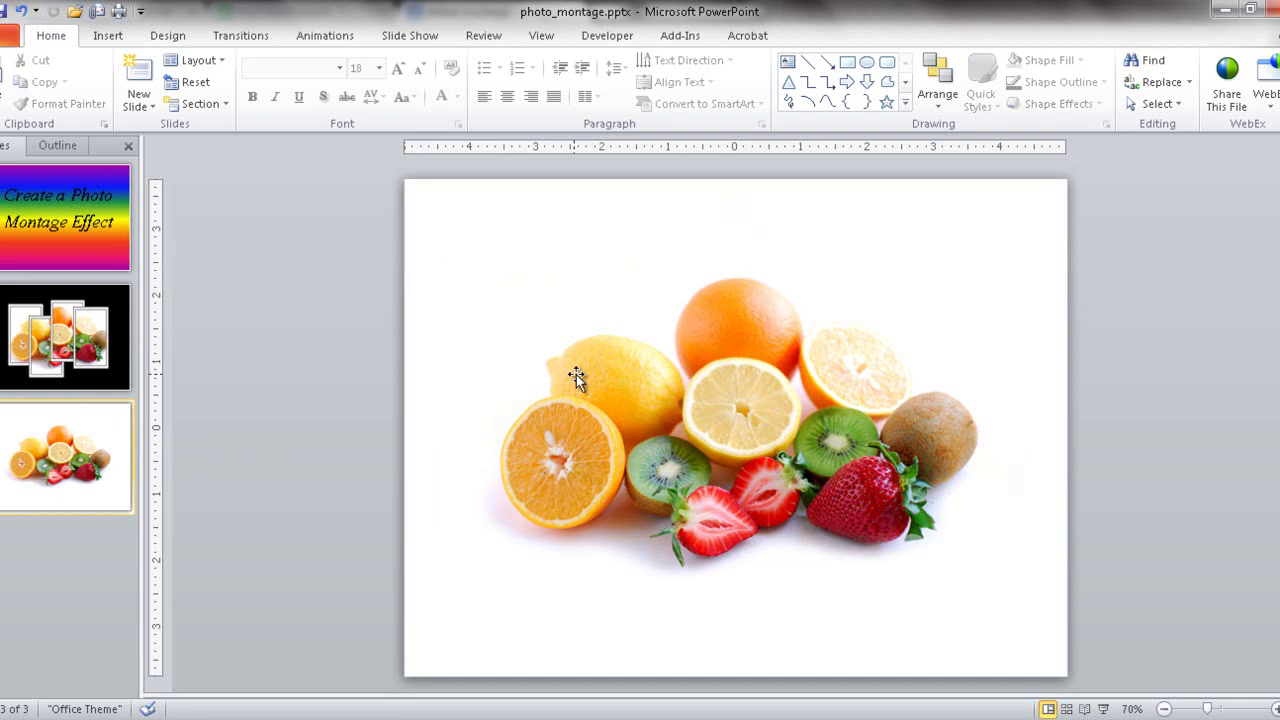
Draw a rectangle about 4" high and 2.33" wide over the left part of the fruit photo and duplicate it.
click(849, 63)
mouse_move(481, 300)
mouse_down()
mouse_move(643, 580)
mouse_move(623, 560)
mouse_move(637, 566)
mouse_up()
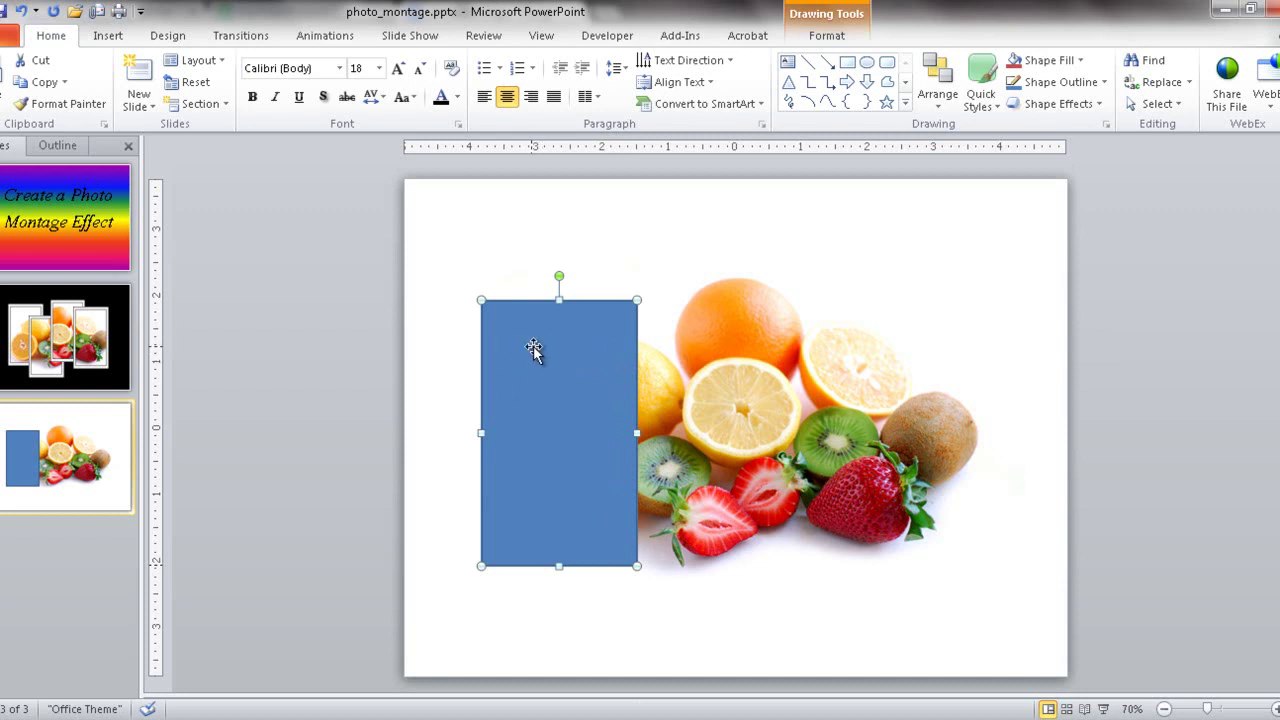
key(ctrl+d)
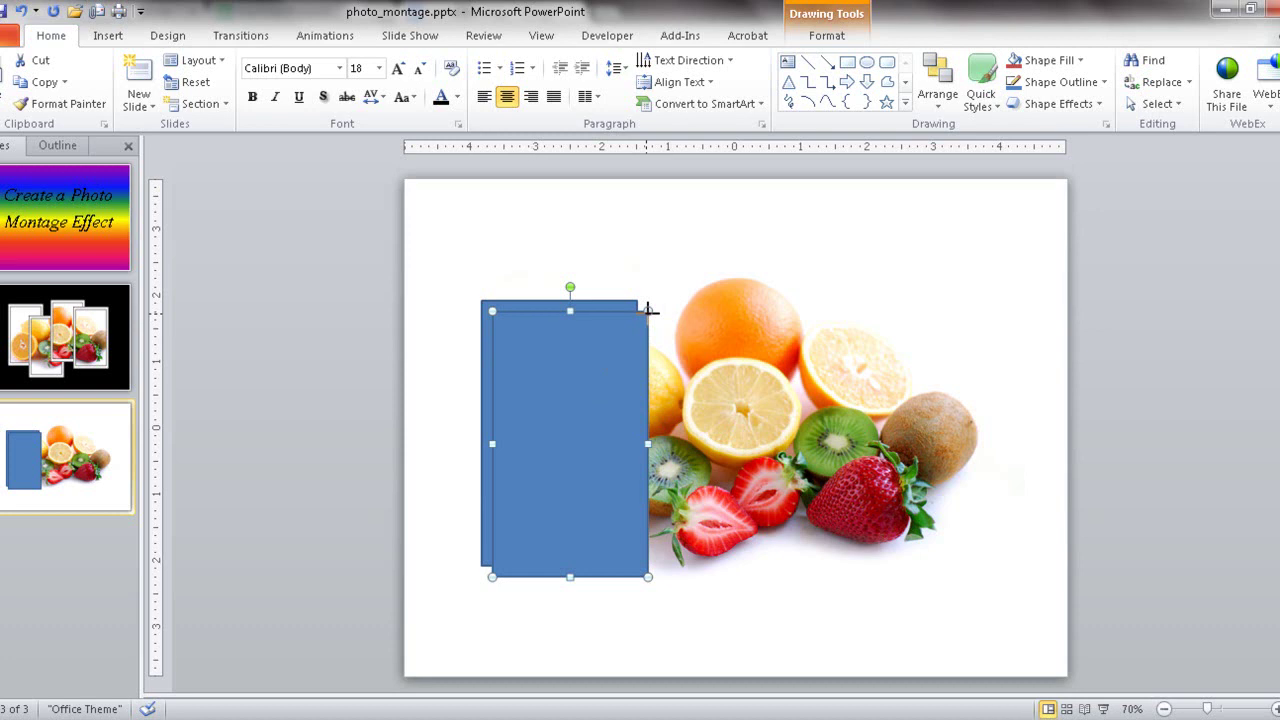
Shrink the duplicate rectangle slightly and place it inside the original one as an inner frame.
drag(648, 311, 638, 327)
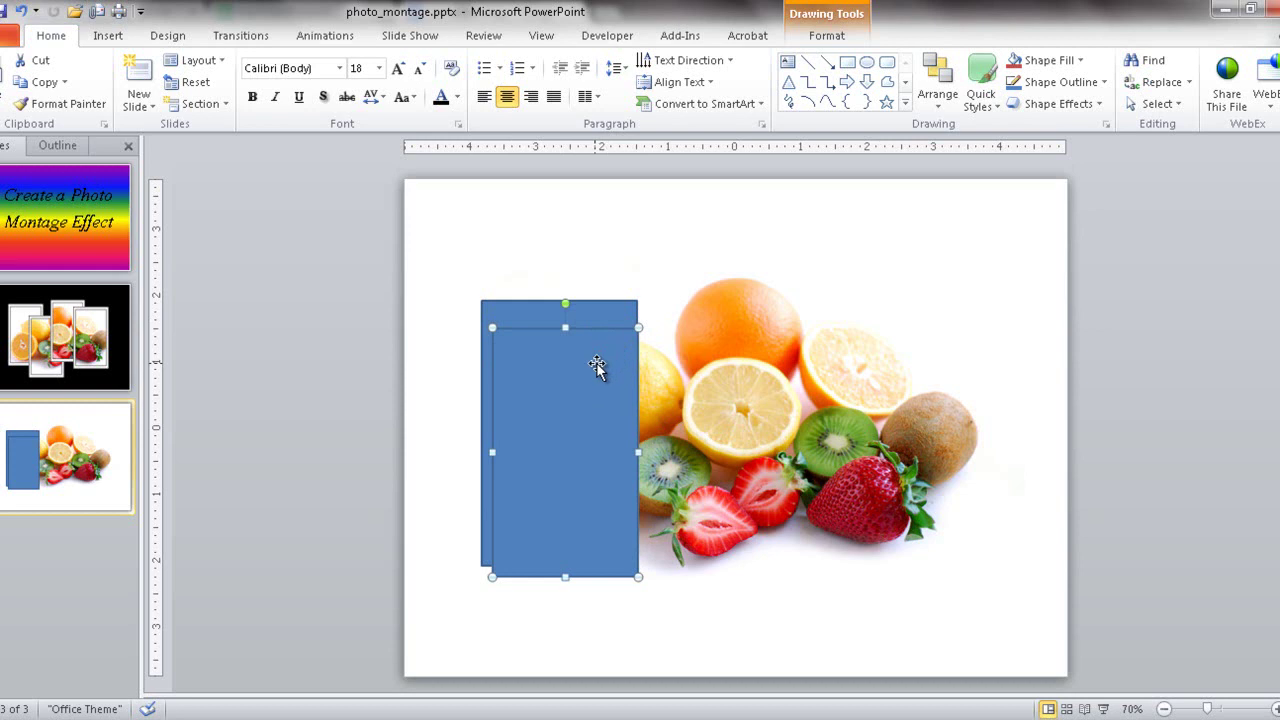
drag(594, 363, 588, 340)
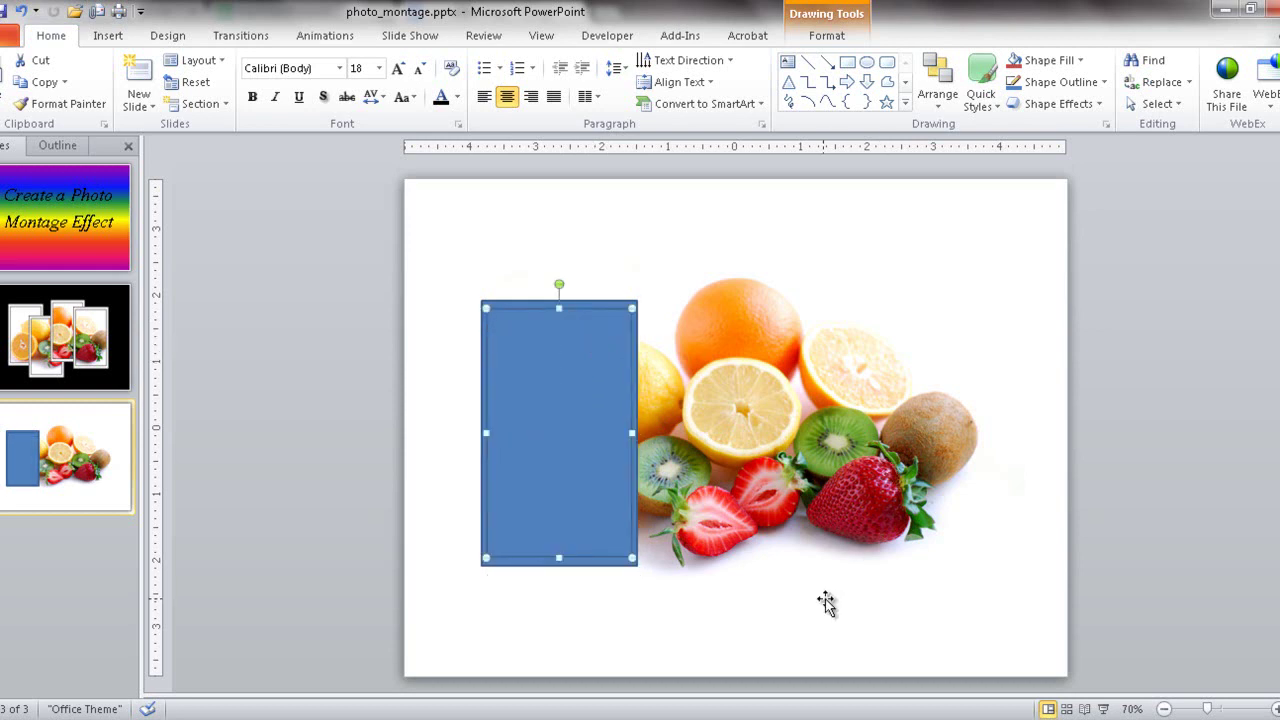
click(695, 617)
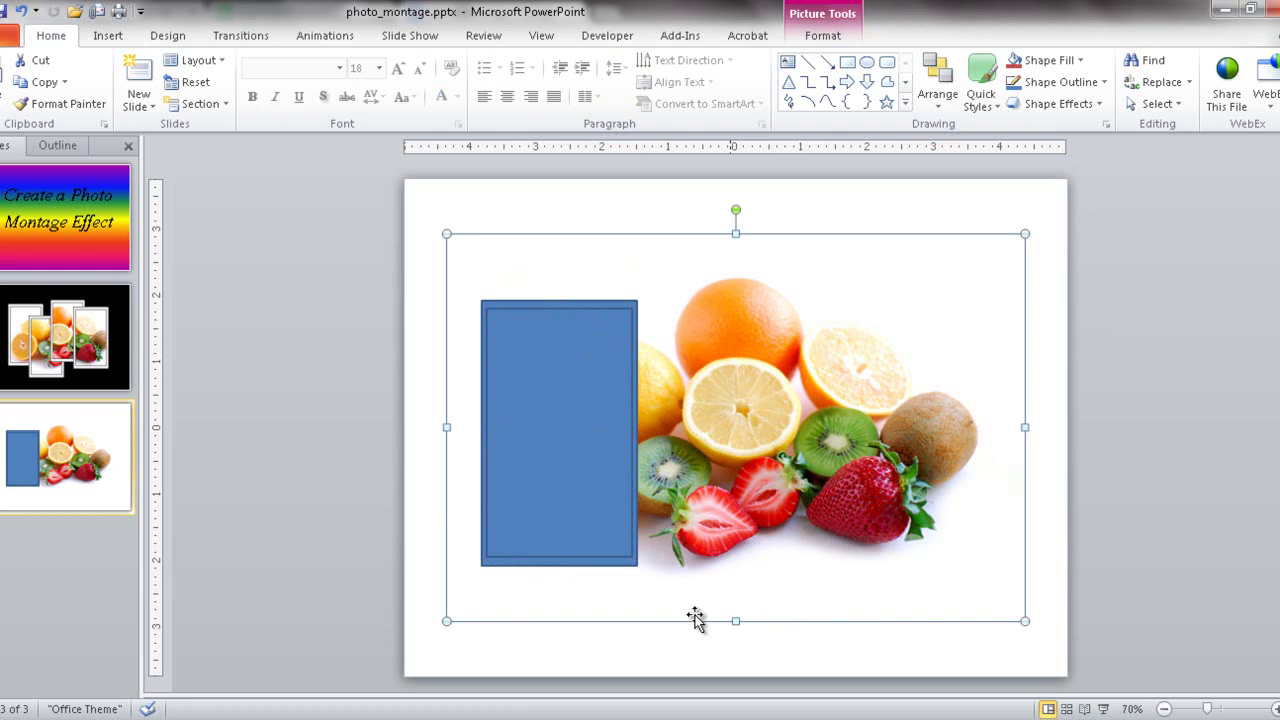
click(596, 354)
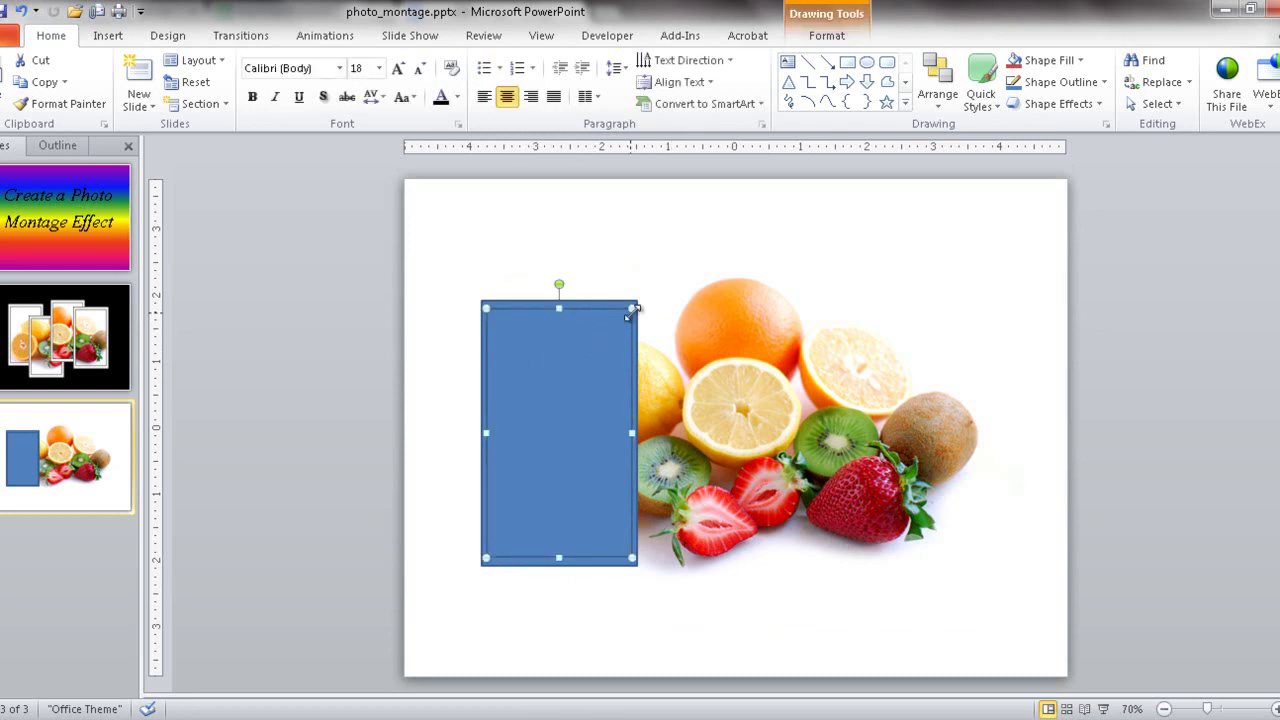
drag(632, 311, 627, 317)
drag(592, 377, 594, 366)
click(352, 303)
click(557, 352)
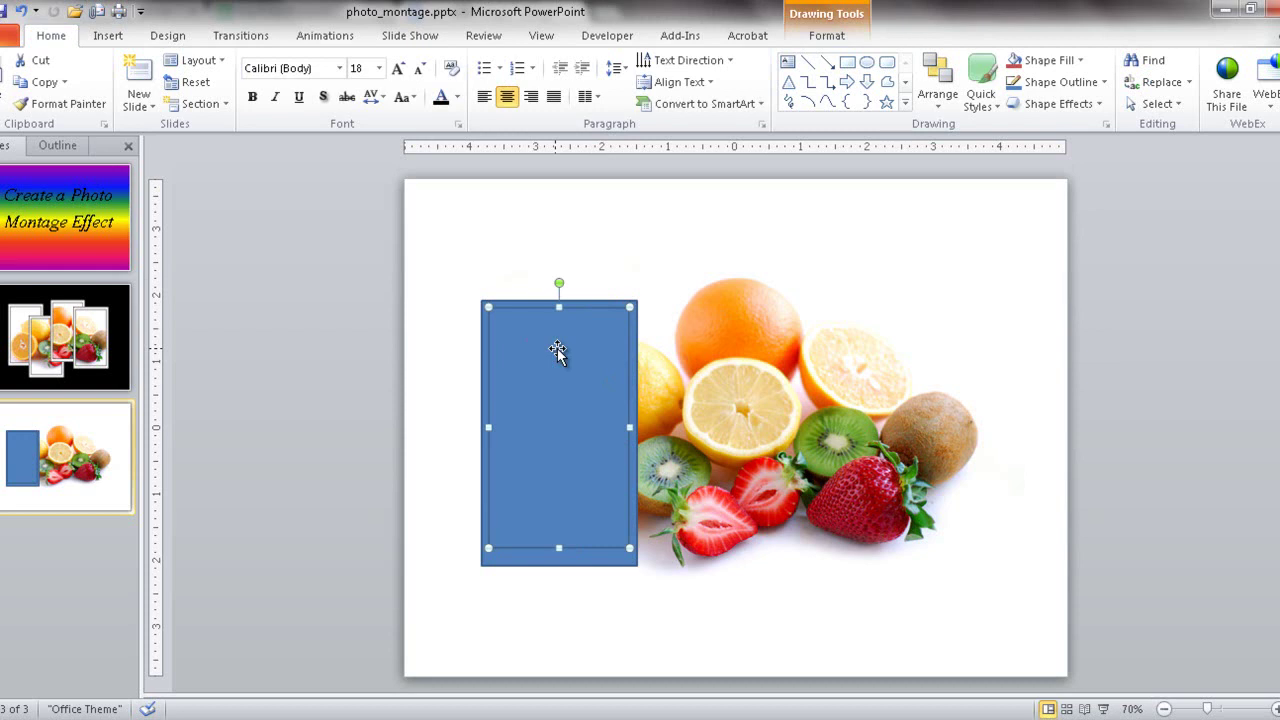
Nudge the inner rectangle down until its margins above and below match within the outer rectangle.
key(Down)
key(Down)
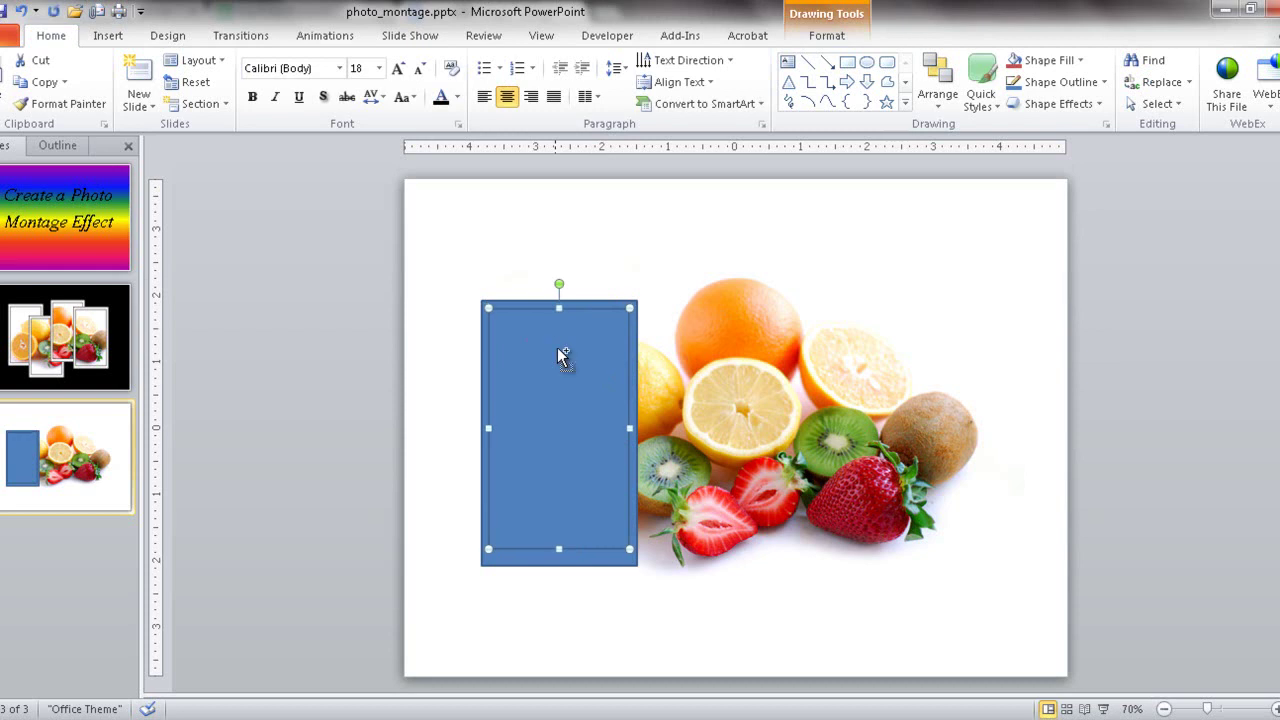
key(Down)
key(Down)
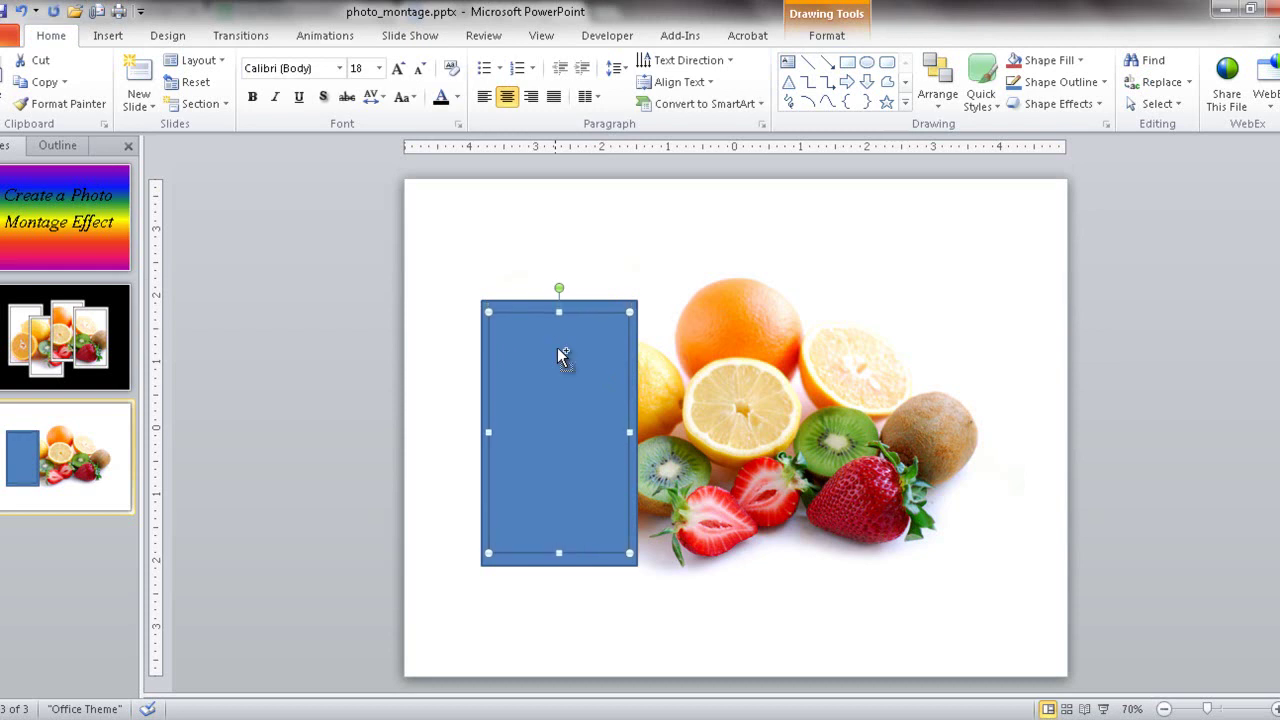
click(349, 345)
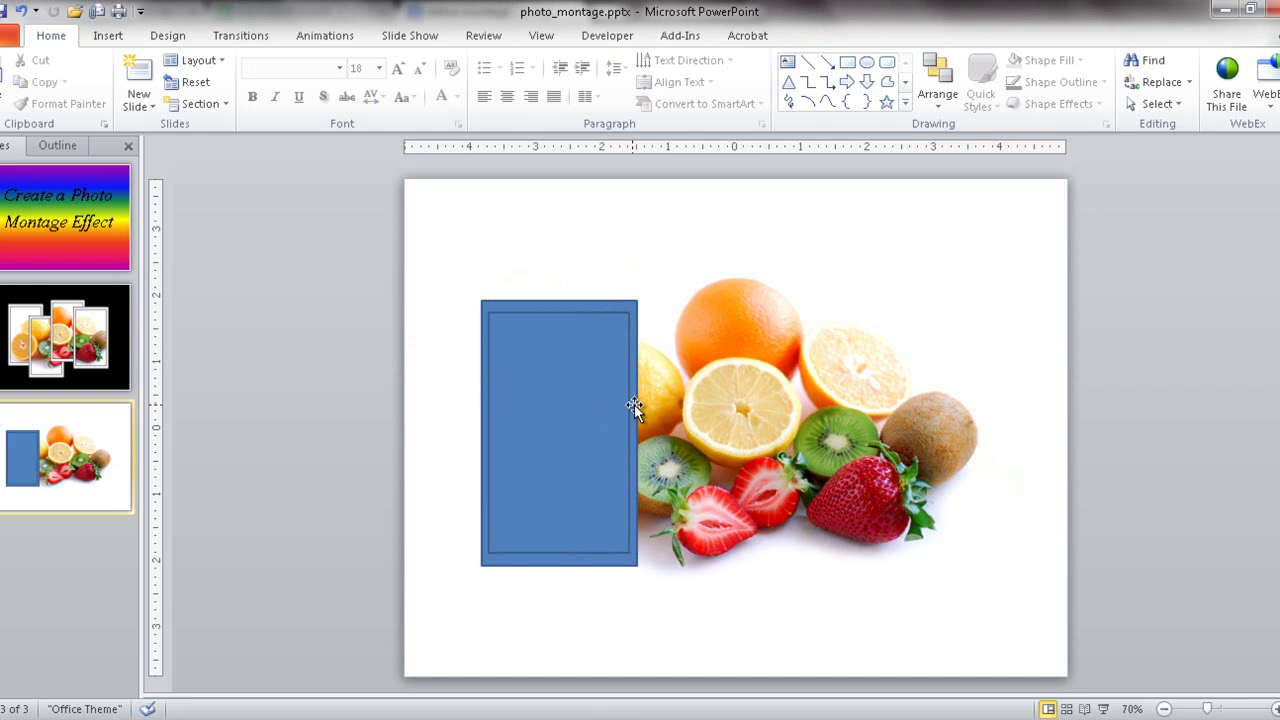
Narrow the inner rectangle from its left edge and recentre it horizontally within the outer rectangle.
click(591, 367)
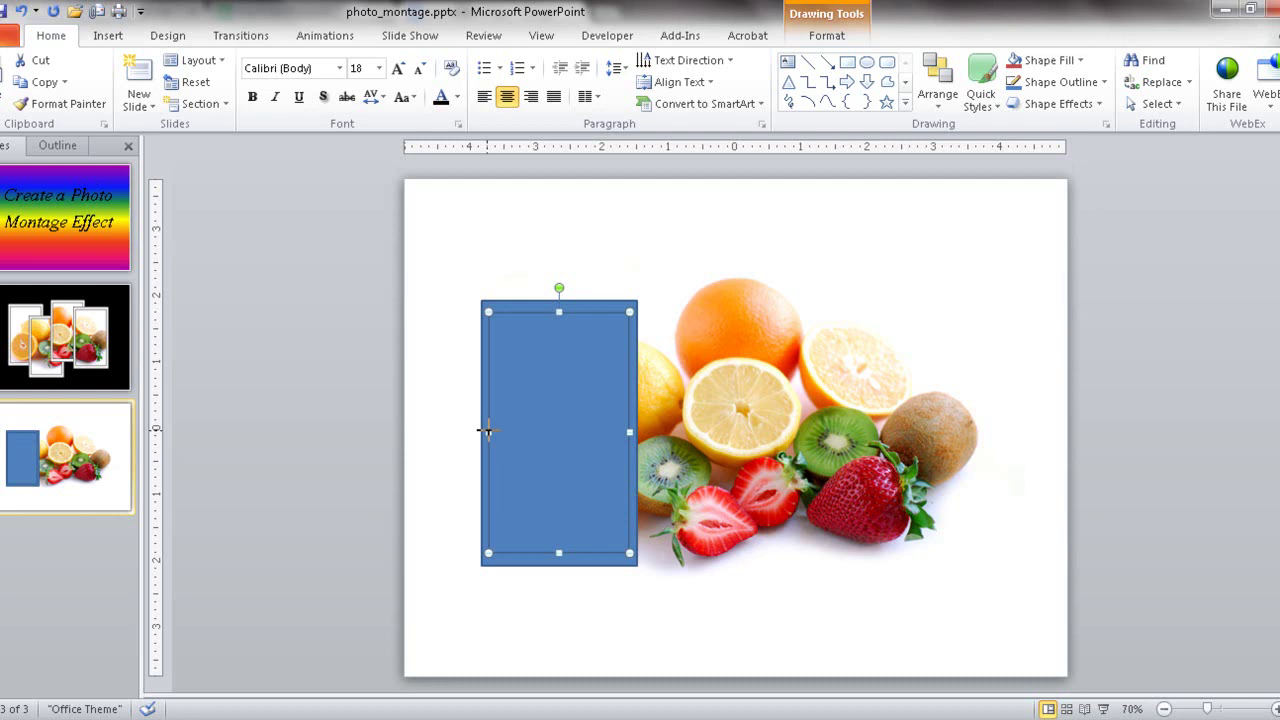
drag(488, 430, 498, 431)
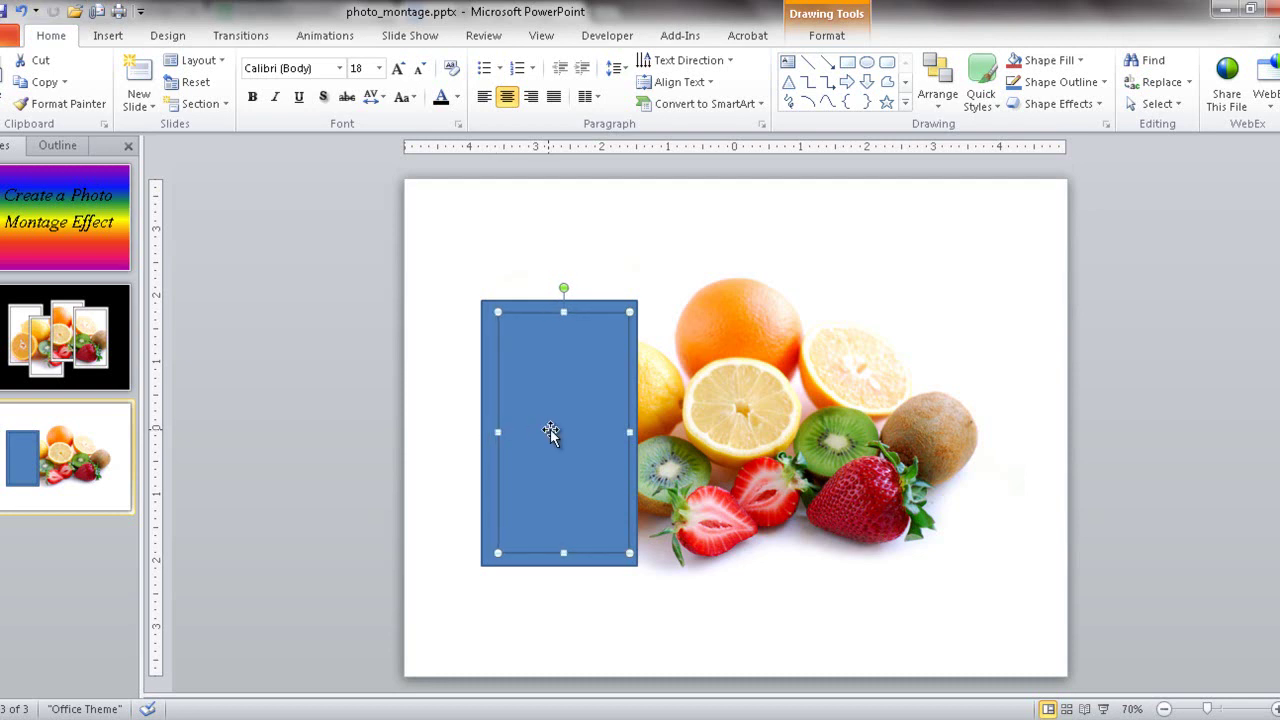
key(Left)
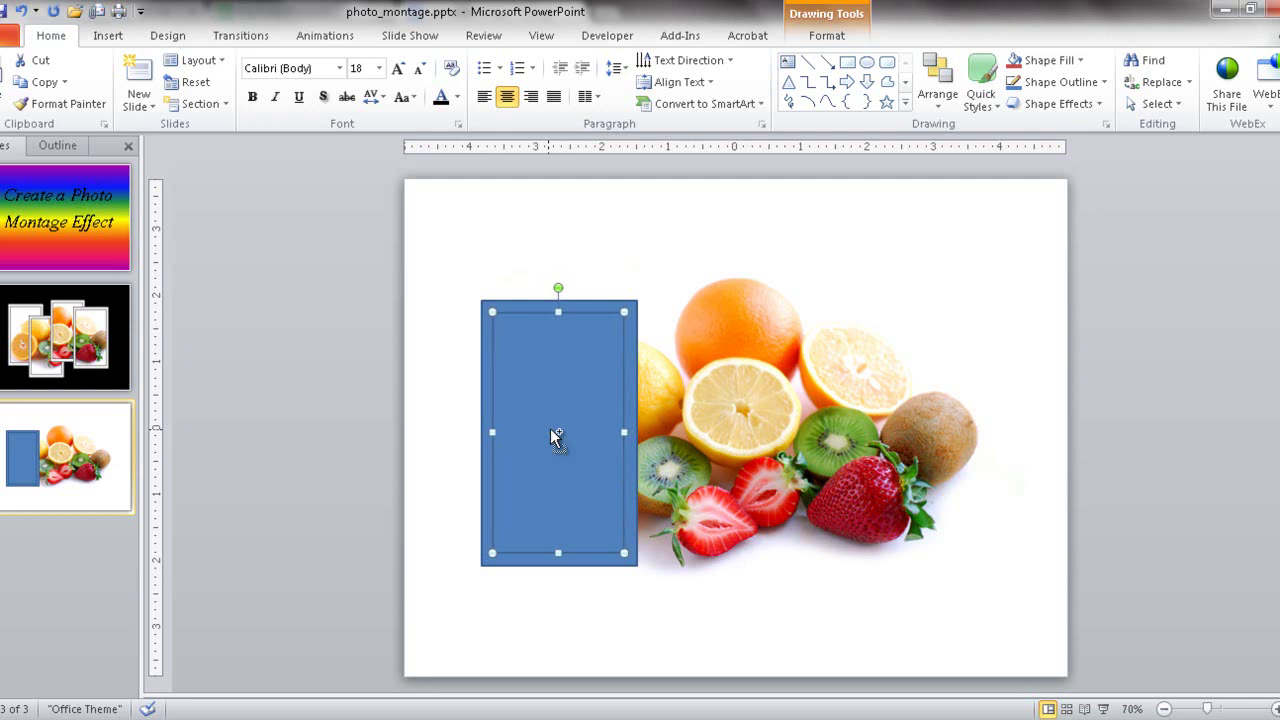
click(652, 623)
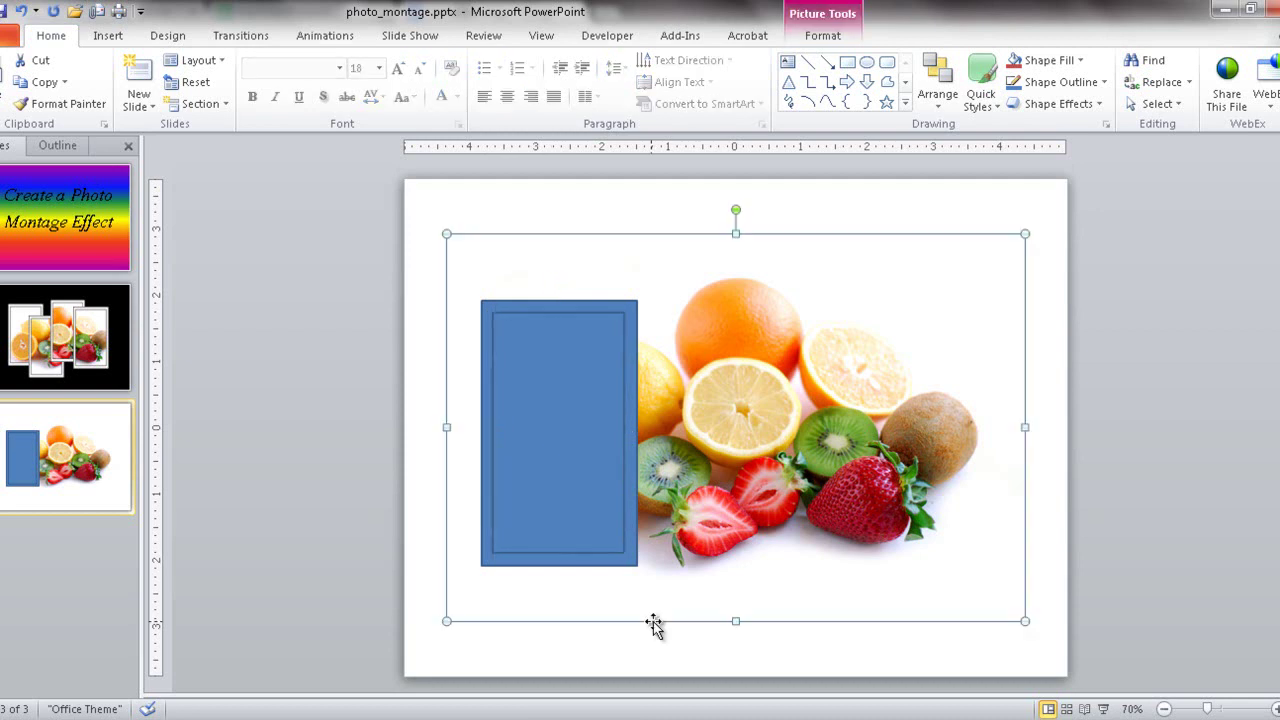
click(576, 398)
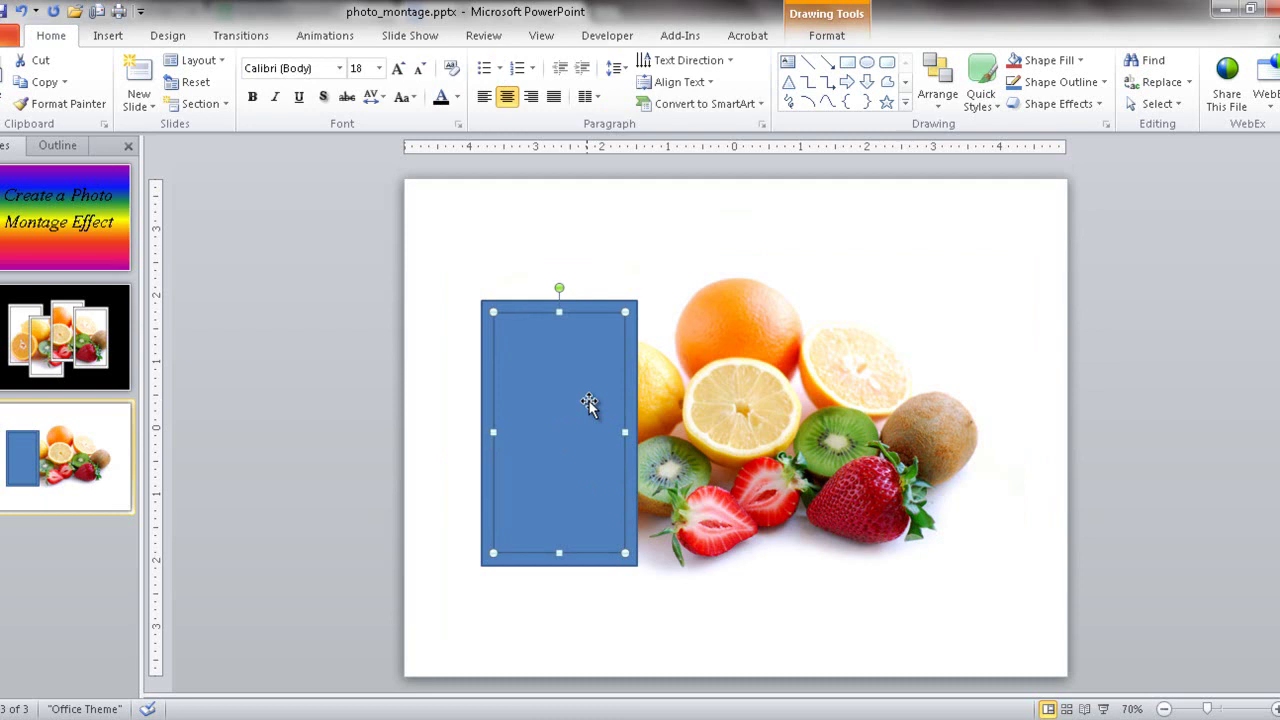
key(ctrl+c)
key(ctrl+v)
key(alt+Left)
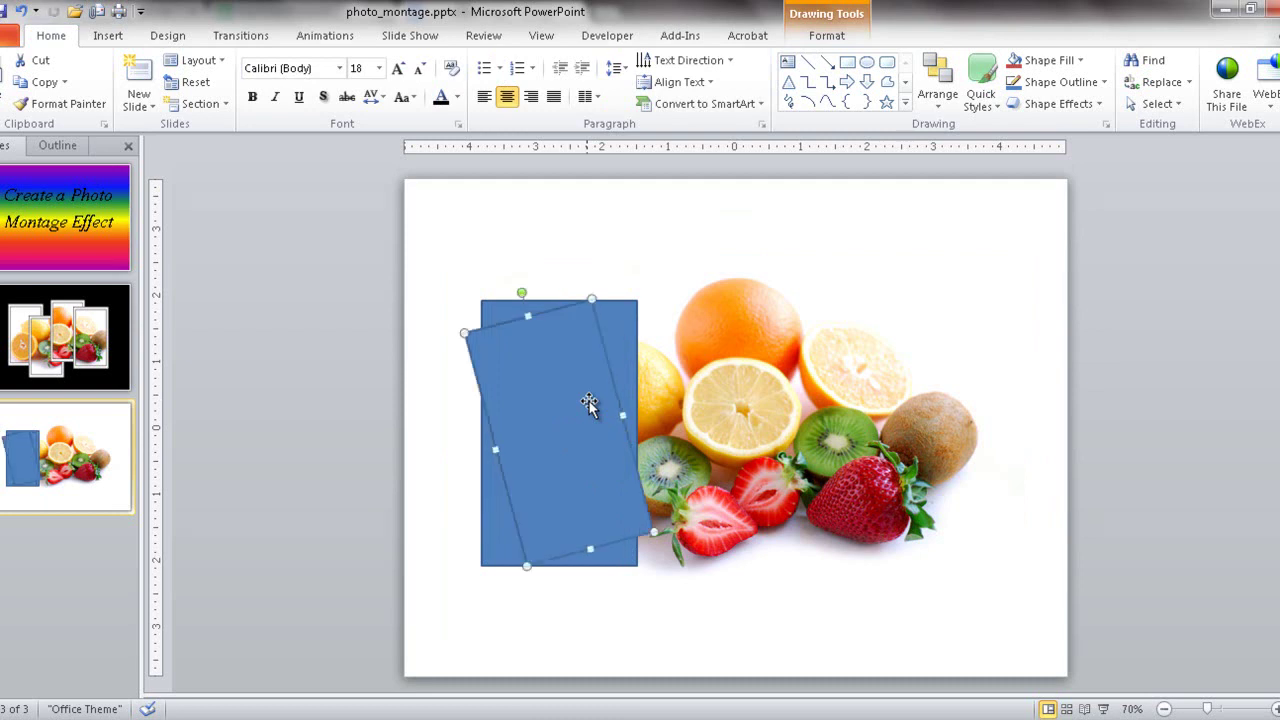
key(ctrl+z)
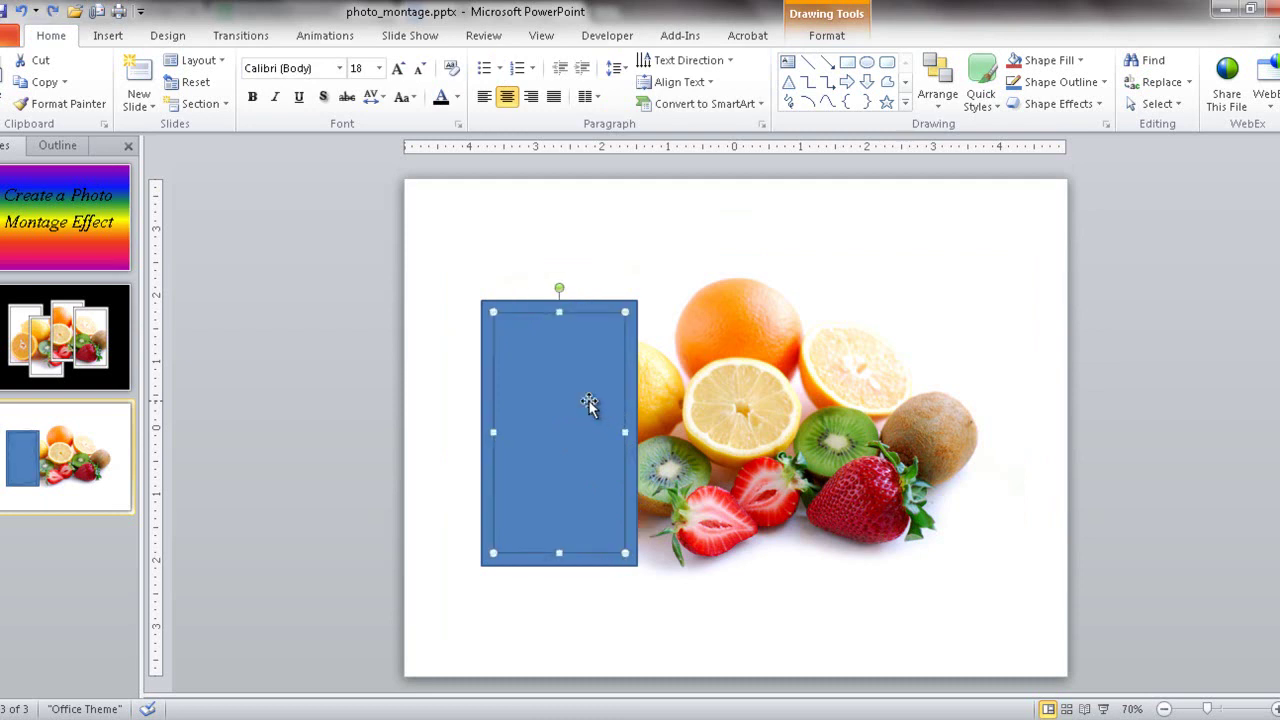
Fine-tune the inner rectangle's horizontal position for equal side margins, leaving nothing selected.
key(ctrl+Left)
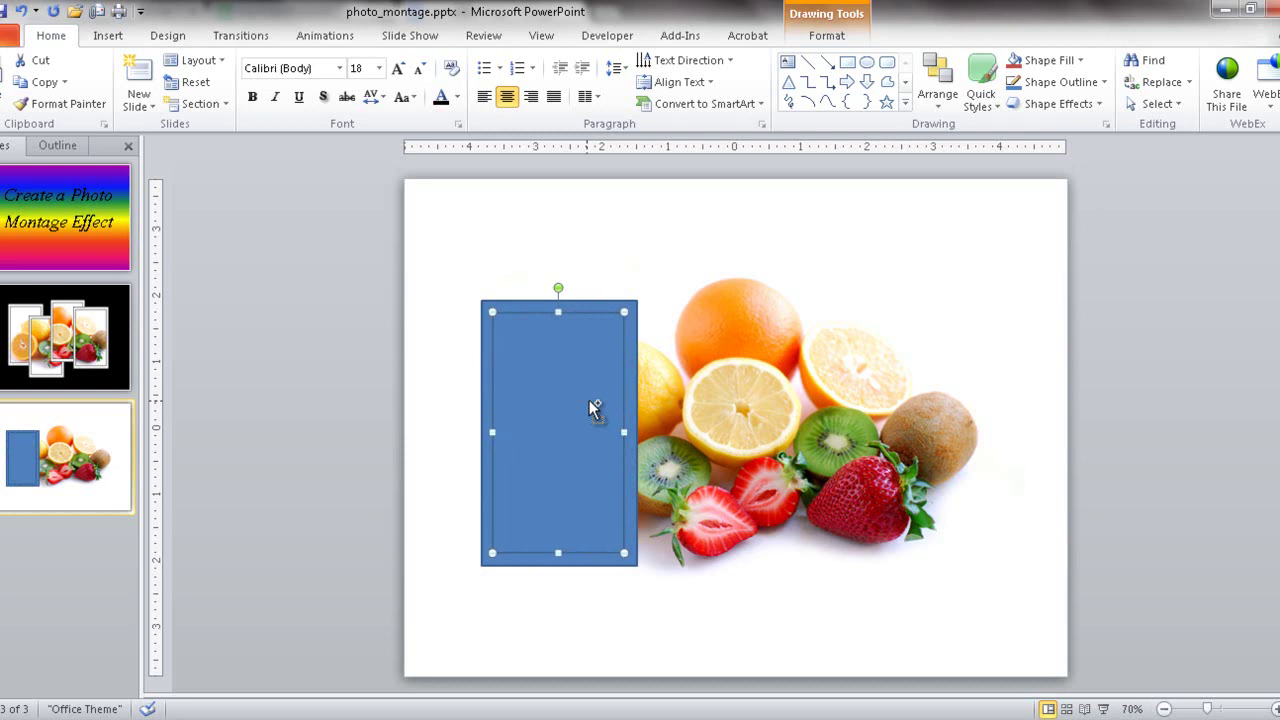
click(285, 340)
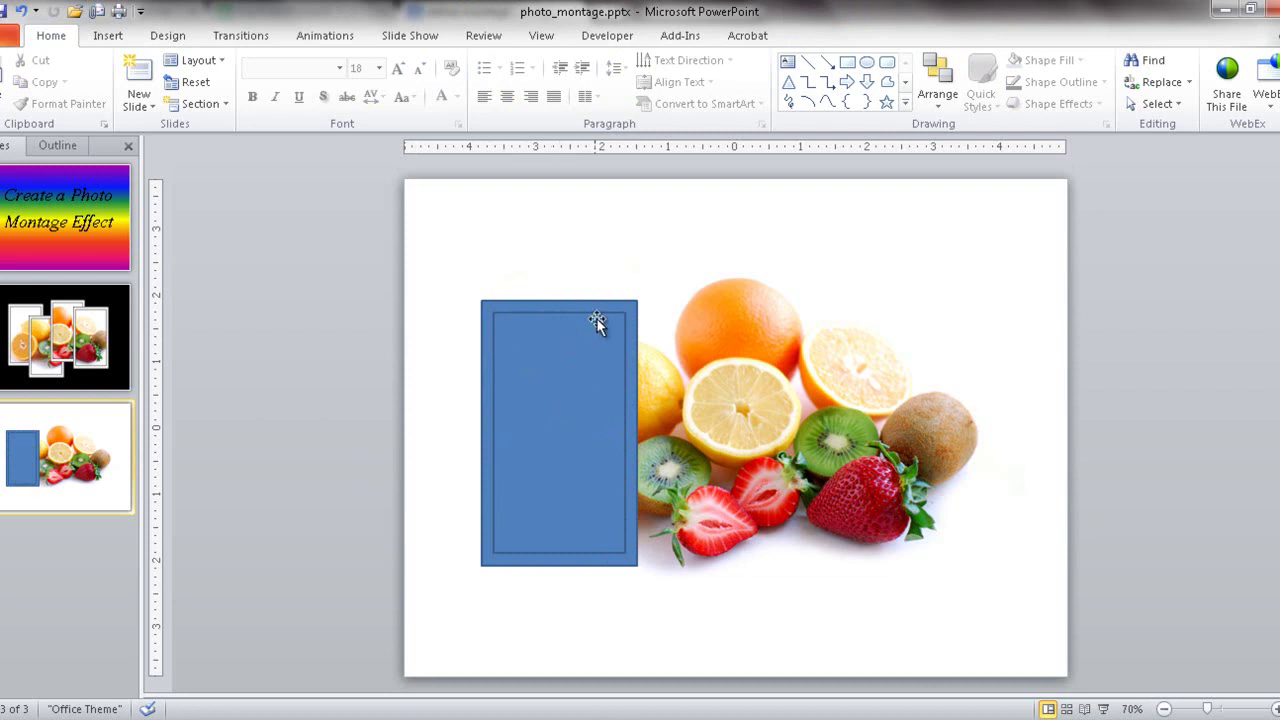
Fill the outer rectangle with white so it forms a border around the blue inner rectangle.
click(553, 305)
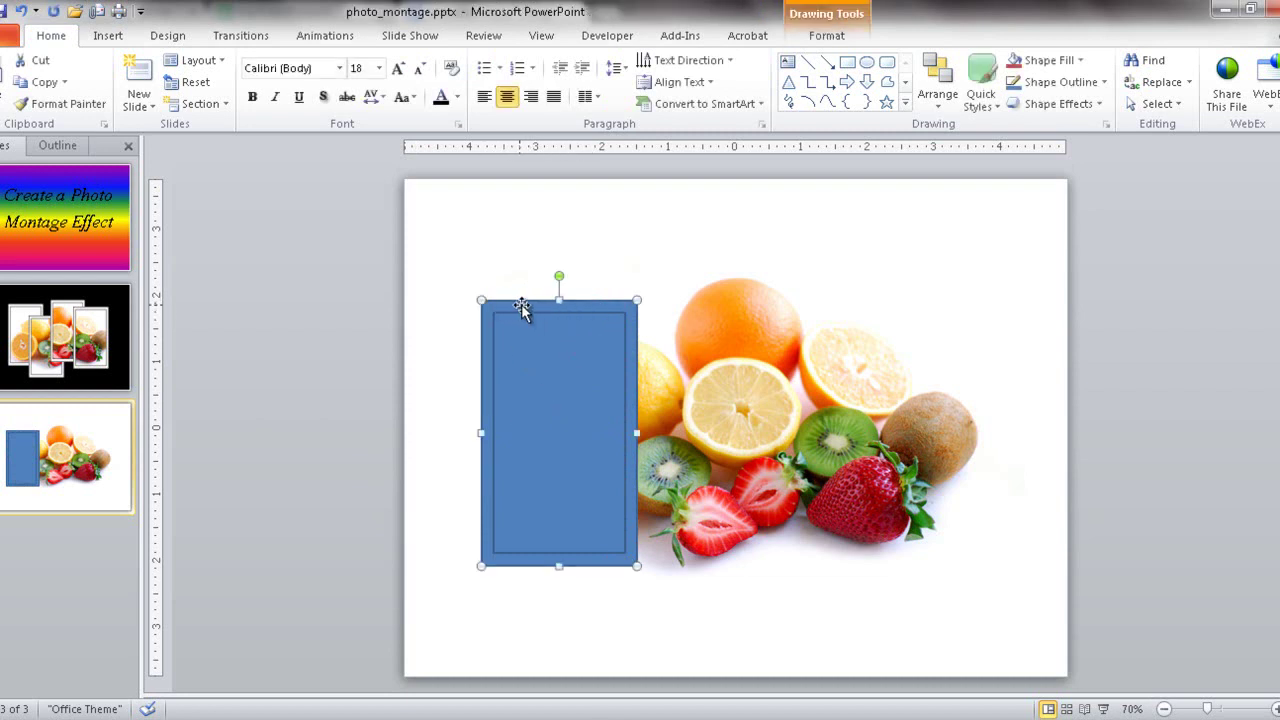
right_click(521, 306)
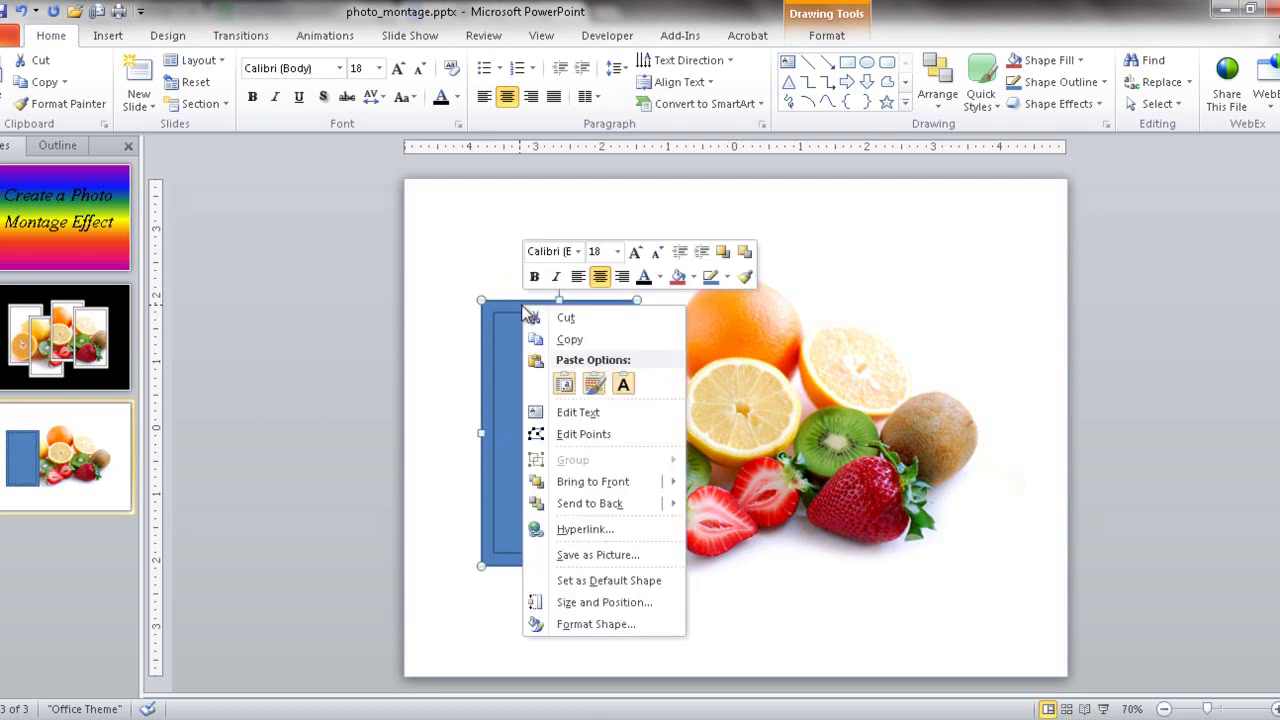
click(694, 278)
click(680, 314)
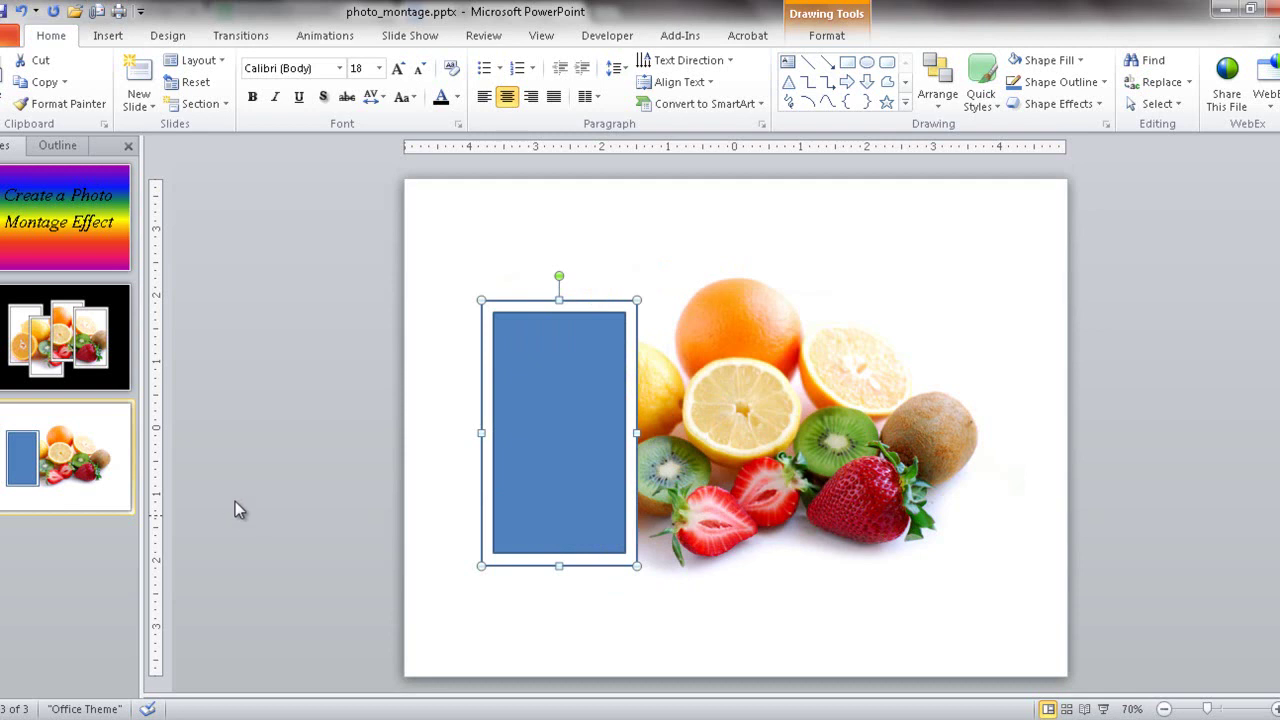
click(571, 358)
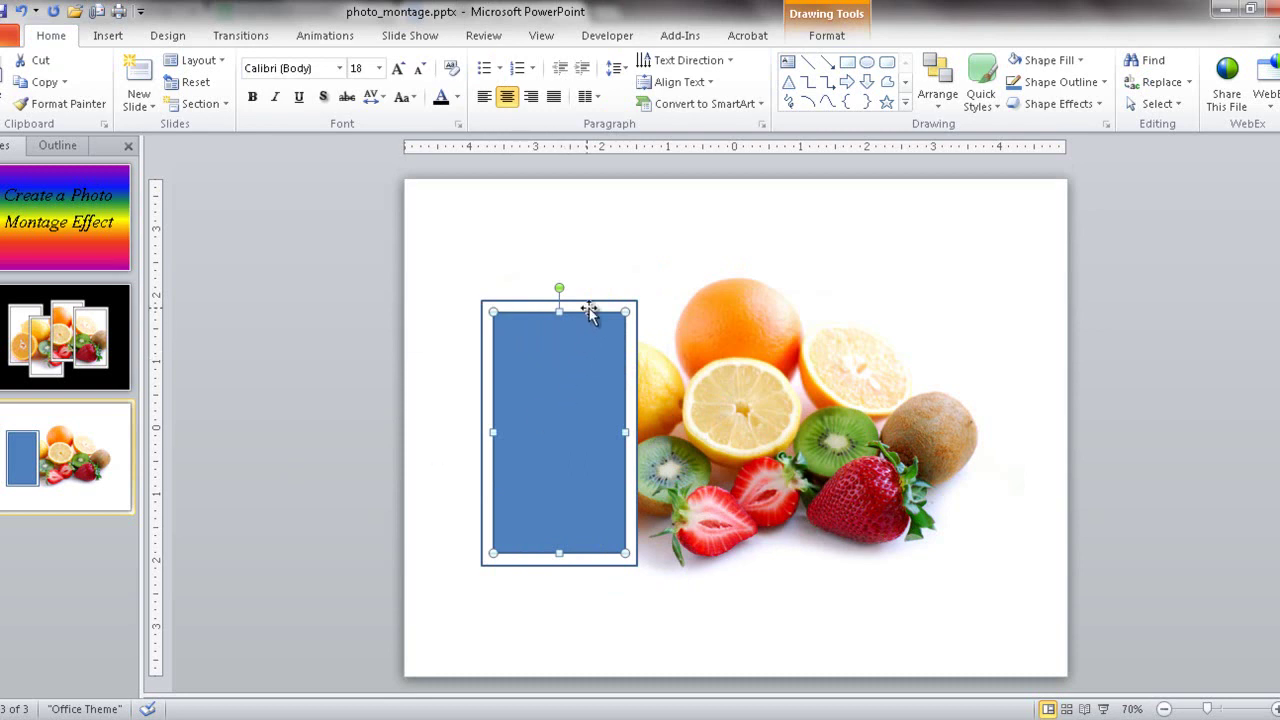
click(590, 312)
click(845, 40)
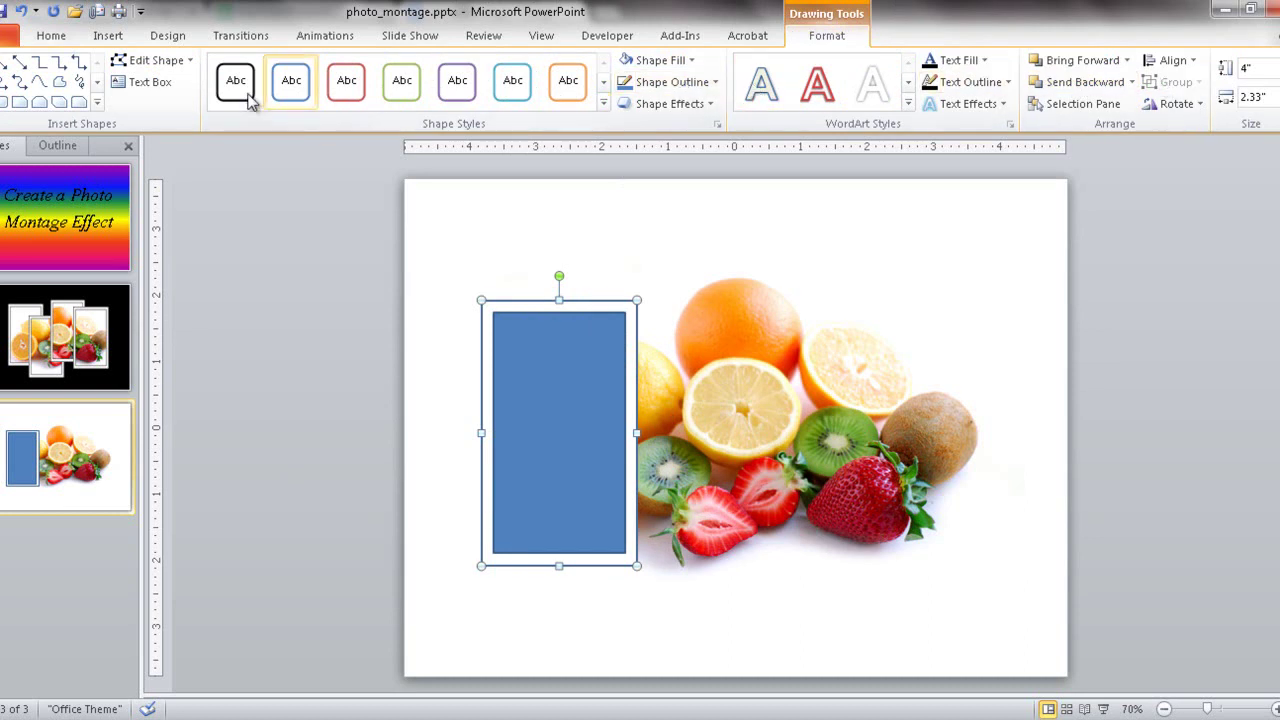
click(334, 329)
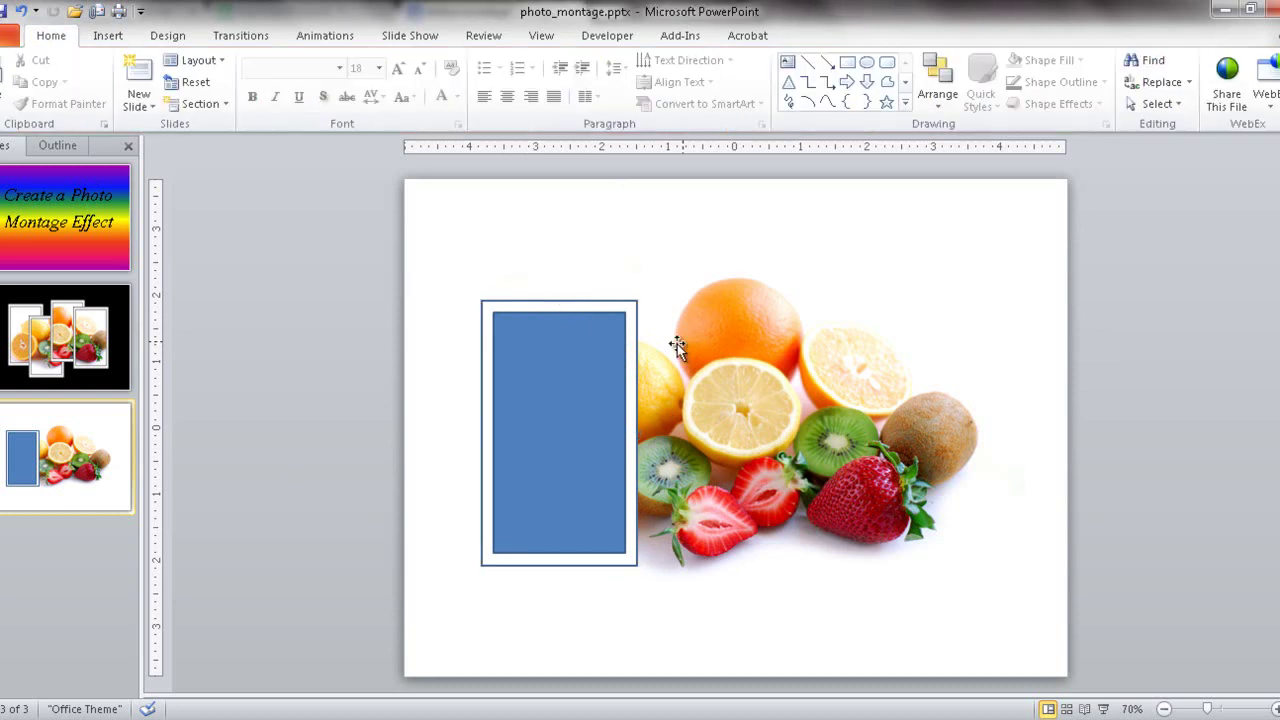
Cut both rectangles, paste them back as a single picture, and place it over the left part of the fruit photo.
mouse_move(337, 257)
mouse_down()
mouse_move(571, 423)
mouse_move(708, 622)
mouse_up()
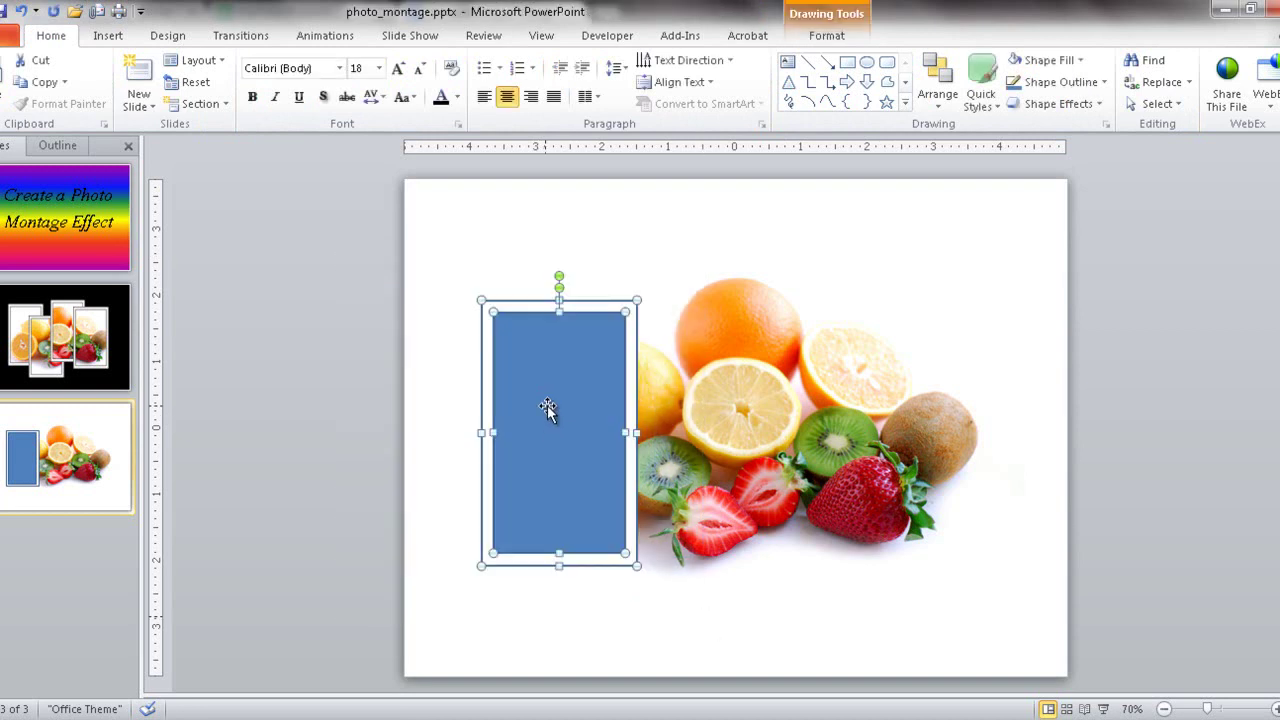
key(Delete)
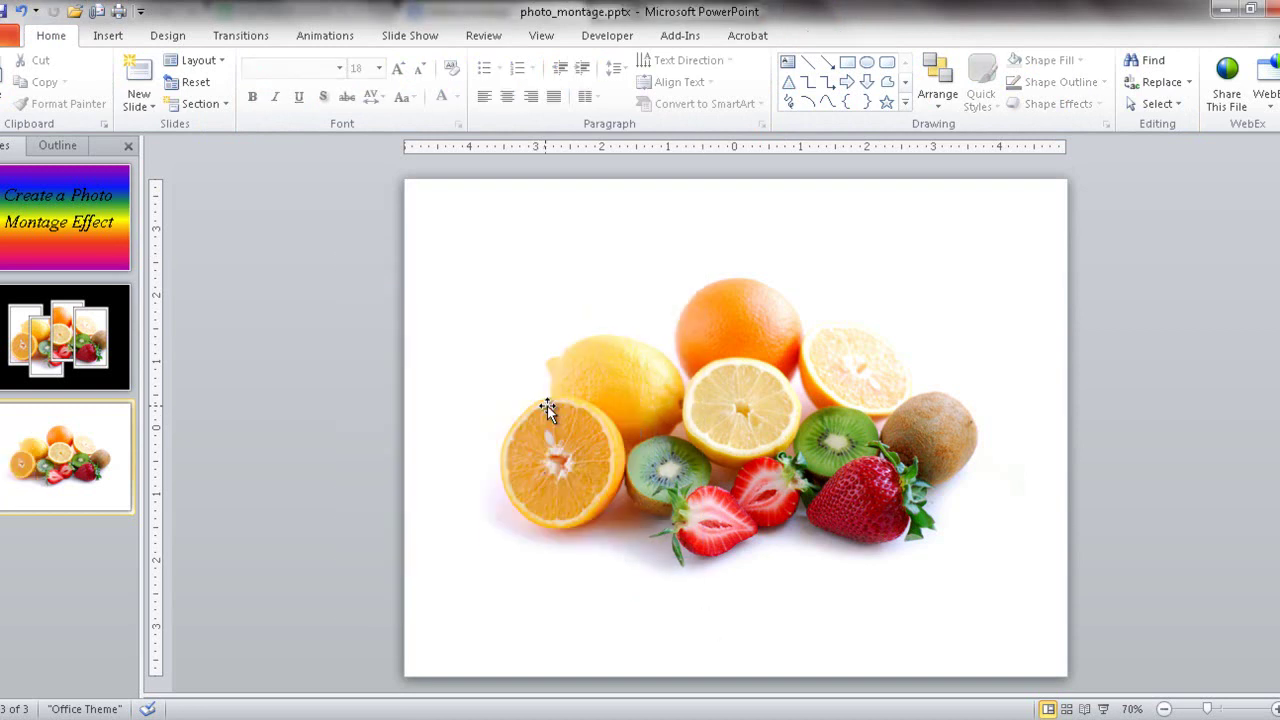
click(490, 321)
right_click(486, 320)
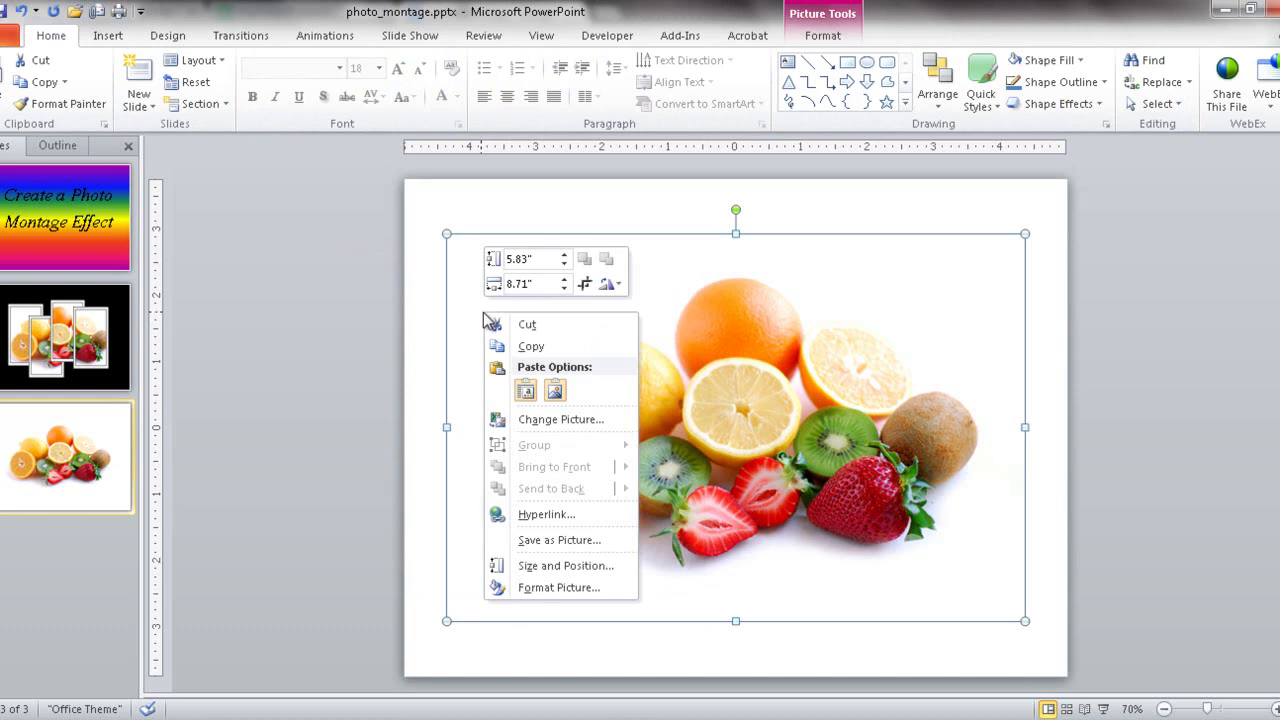
click(556, 392)
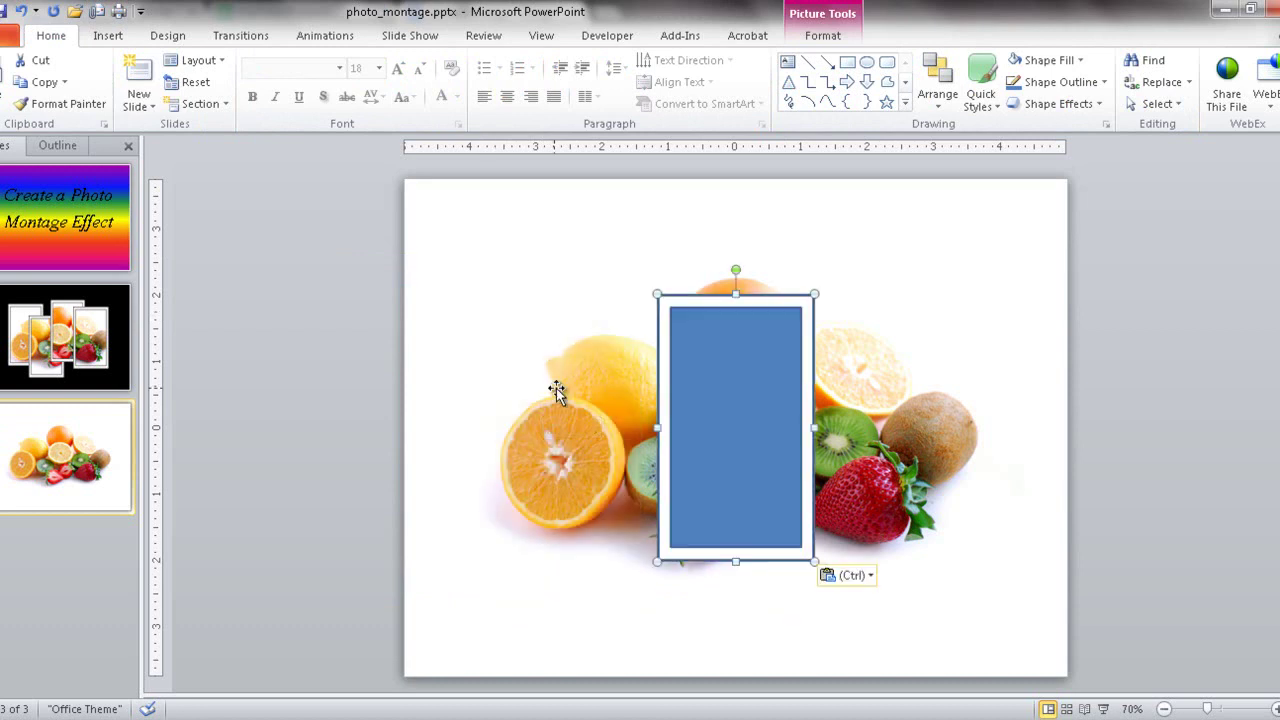
drag(745, 390, 584, 394)
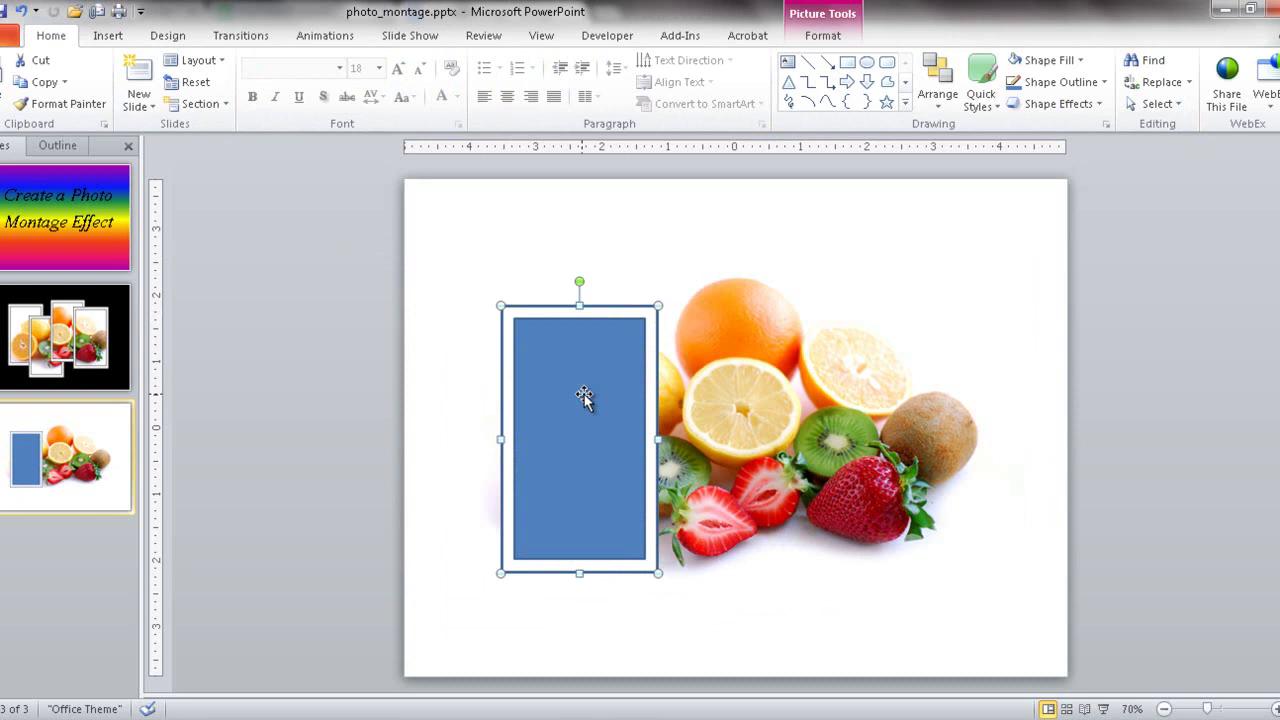
Undo the frame picture's move, the paste and the cut to bring back the two separate rectangles, leaving nothing selected.
key(ctrl+z)
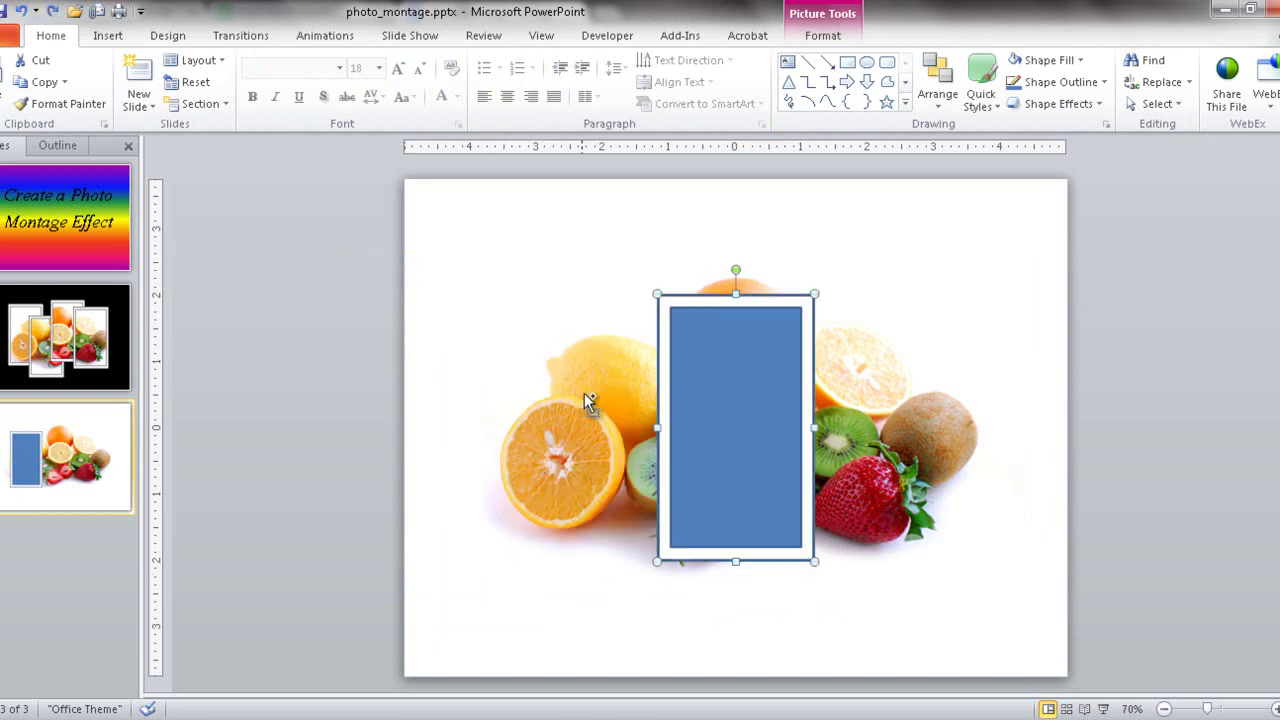
key(ctrl+z)
key(ctrl+z)
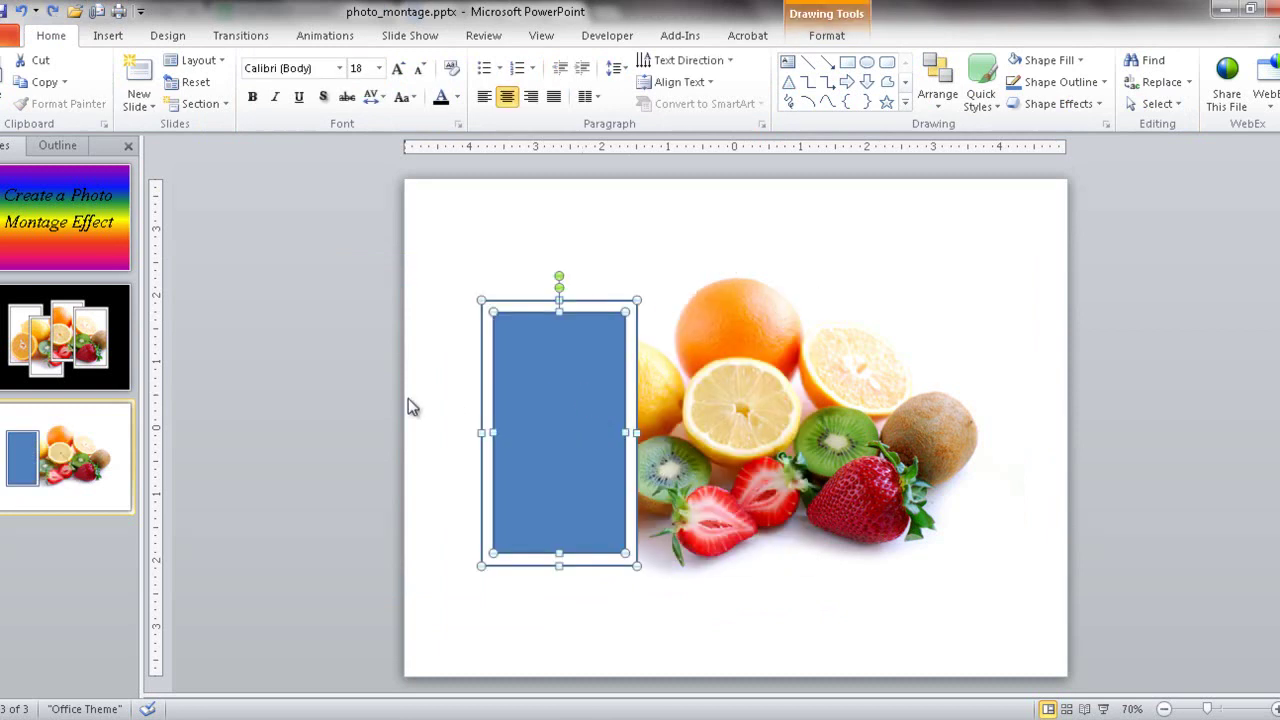
click(446, 404)
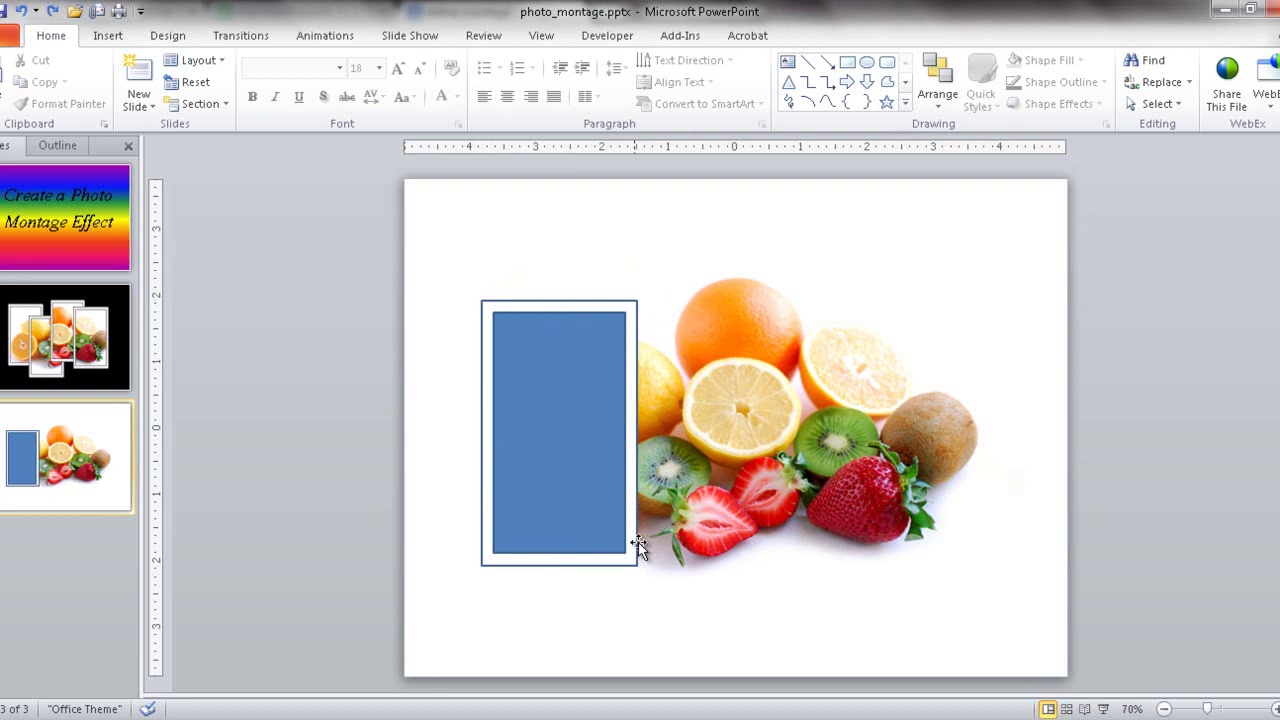
Give both the inner blue rectangle and the outer white rectangle a dark grey outline.
click(546, 307)
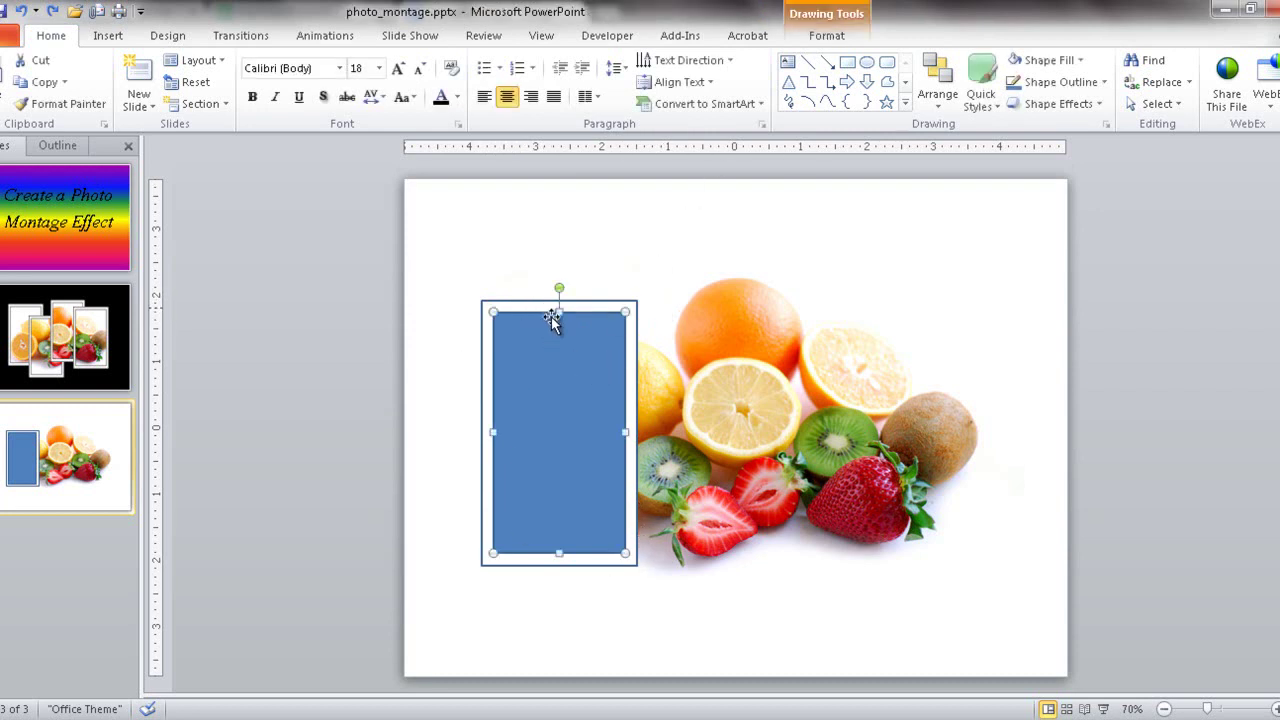
right_click(532, 366)
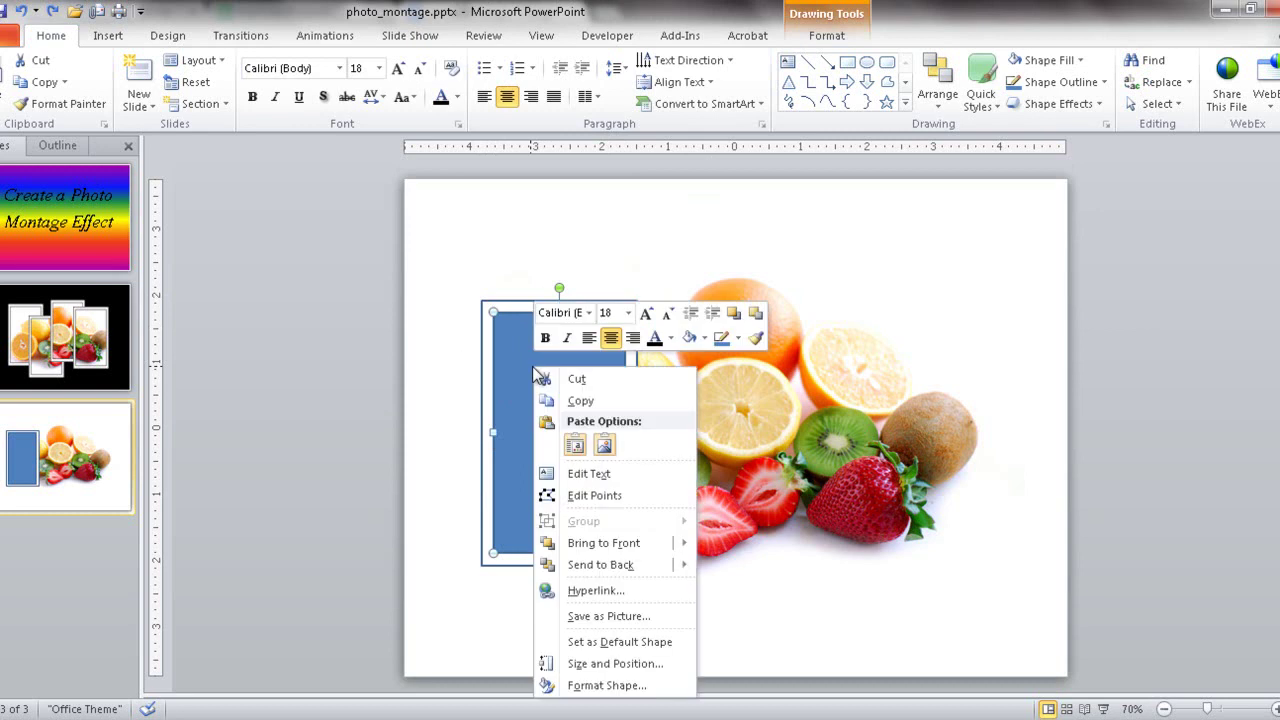
click(740, 339)
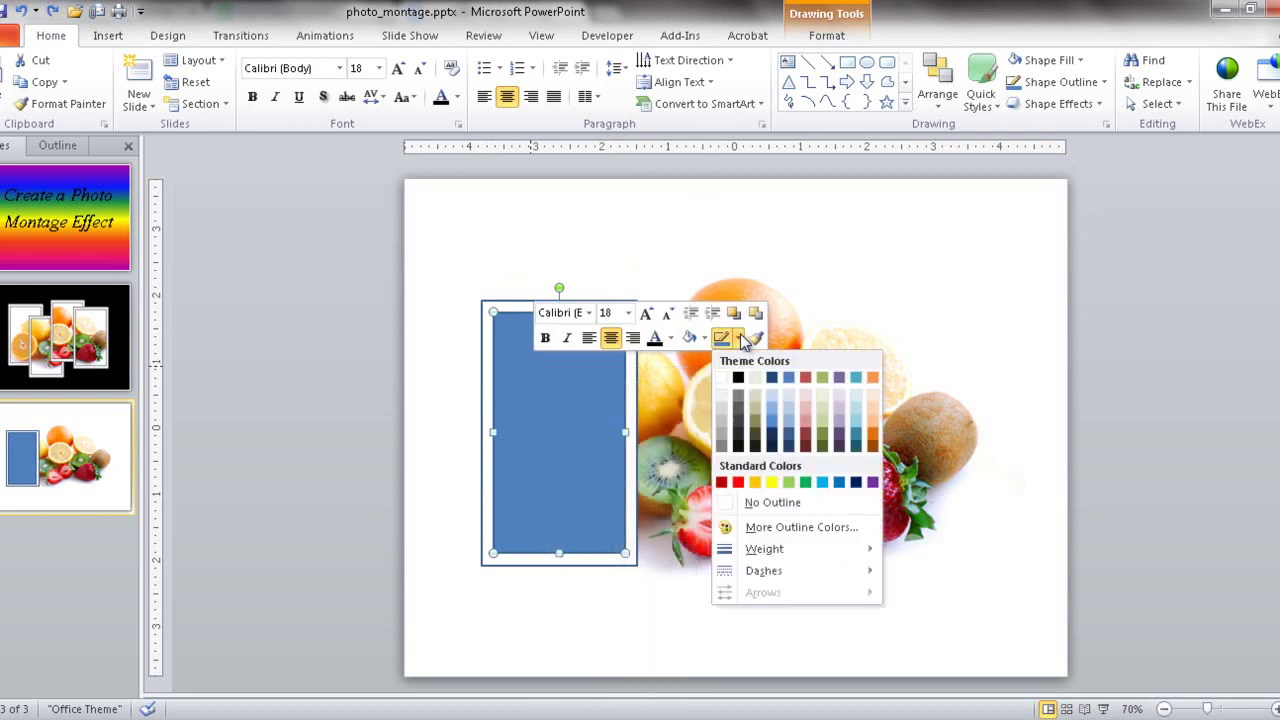
click(723, 447)
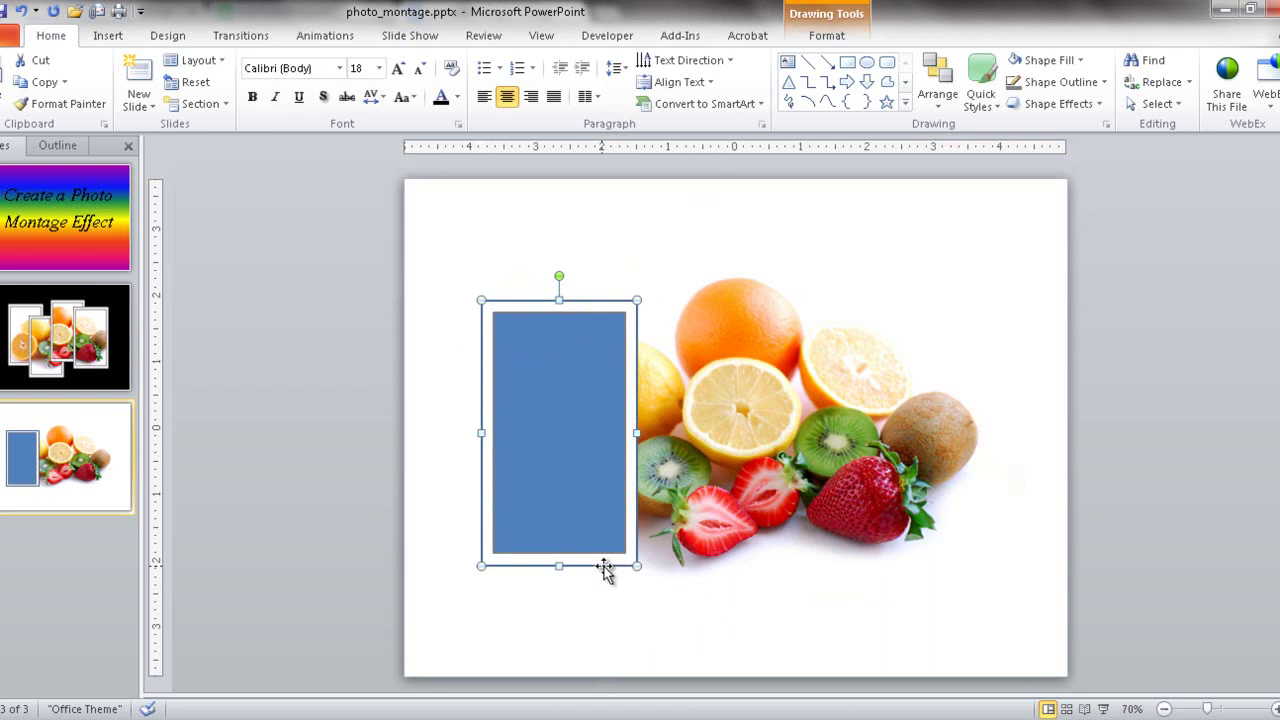
right_click(605, 568)
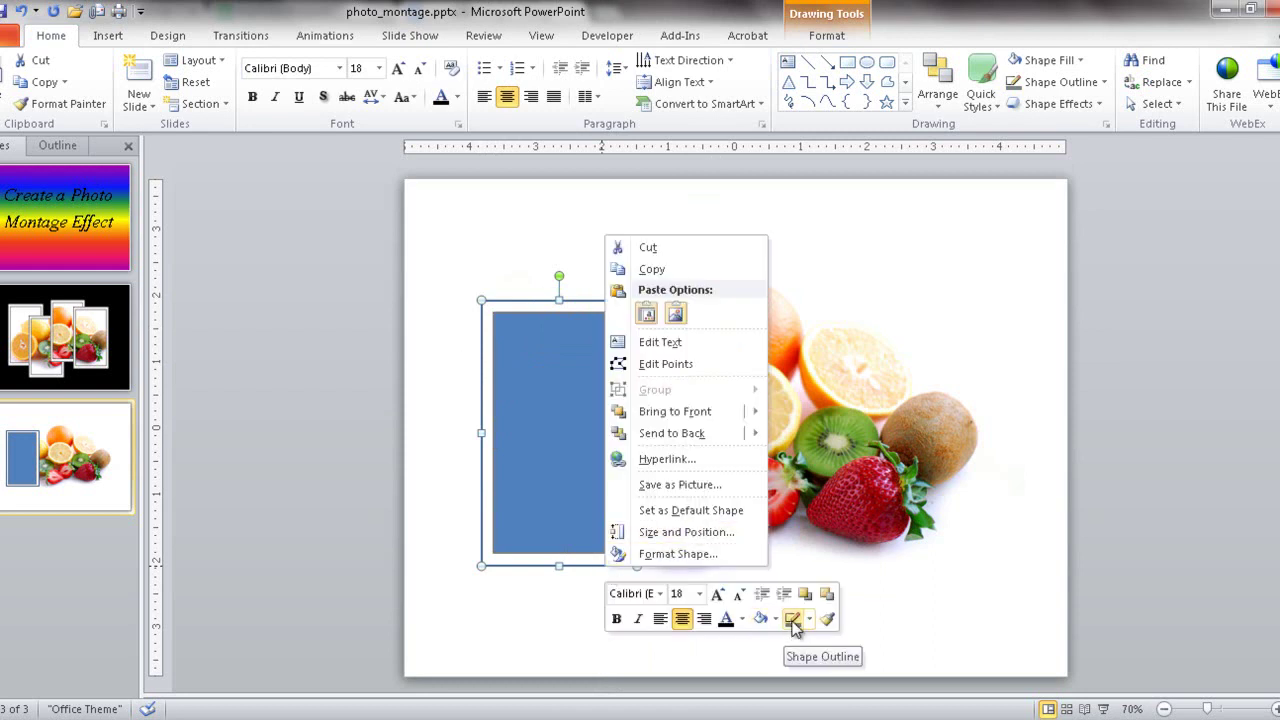
key(Escape)
click(402, 572)
Replace both rectangles with a single pasted picture of them, placed over the left part of the fruit photo.
drag(329, 243, 714, 634)
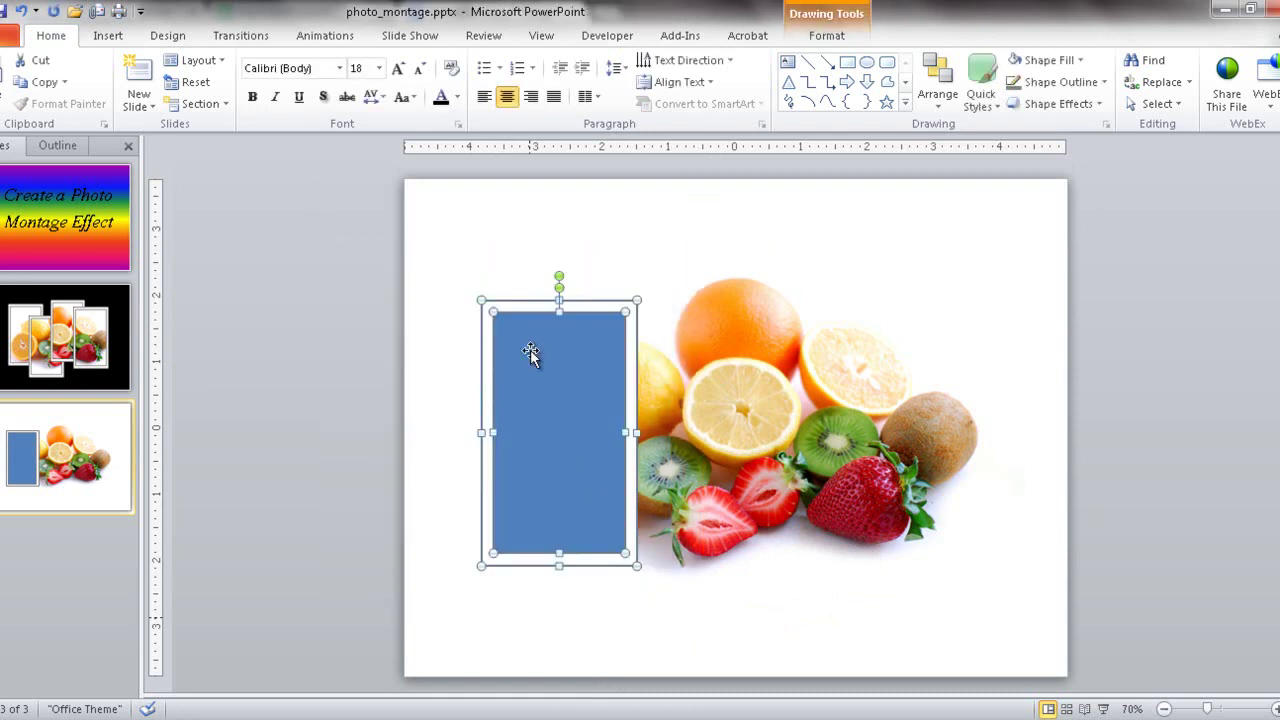
click(353, 266)
mouse_move(353, 265)
mouse_down()
mouse_move(497, 377)
mouse_move(714, 644)
mouse_up()
key(Delete)
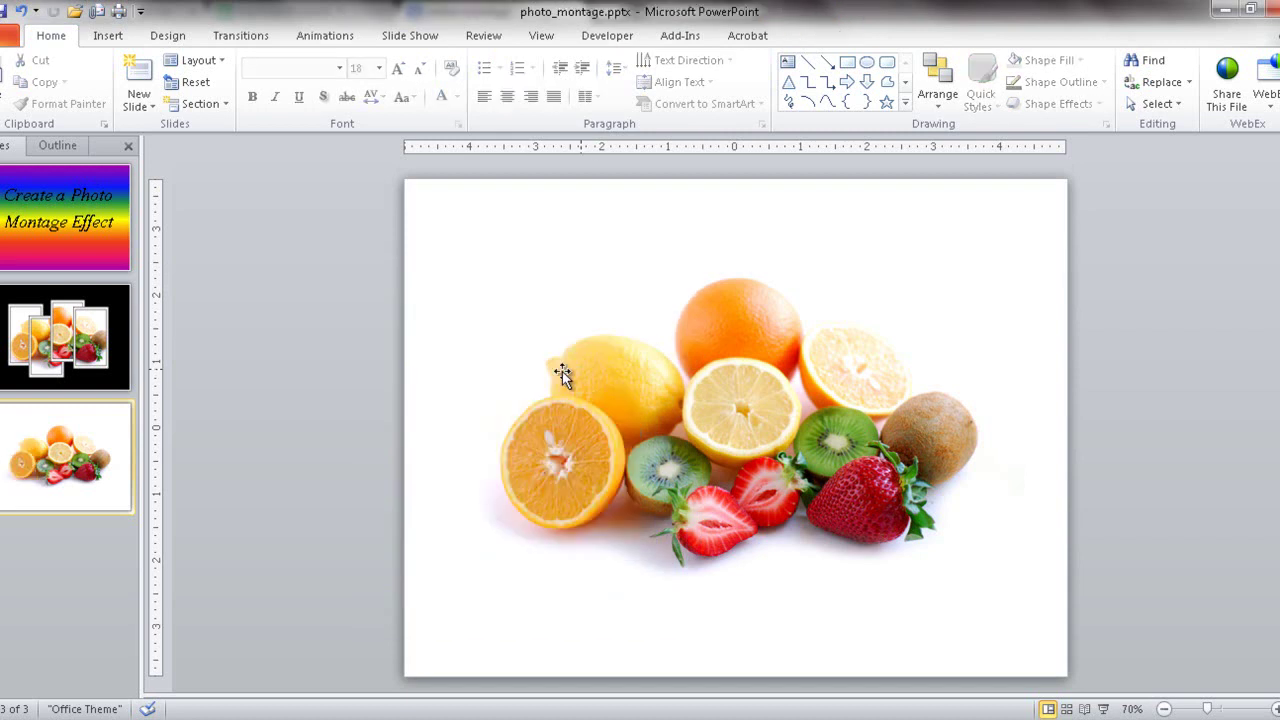
right_click(476, 311)
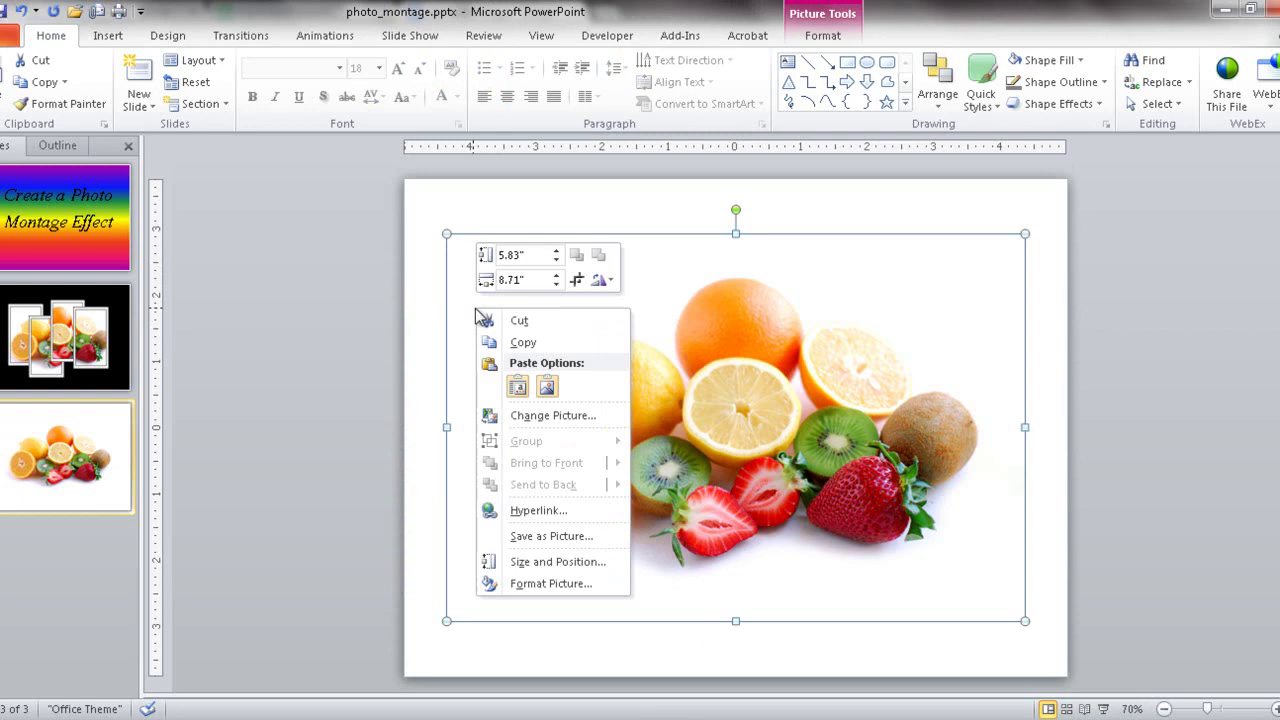
click(549, 392)
drag(720, 391, 515, 420)
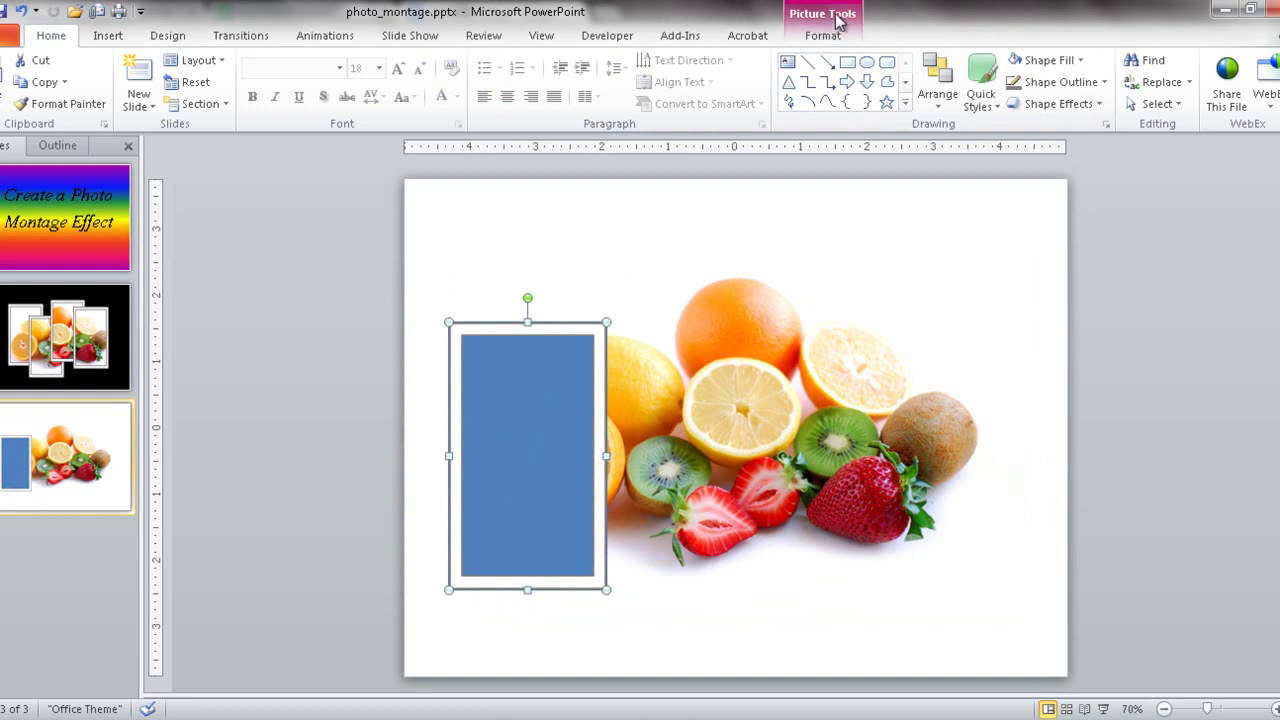
Set the blue interior of the frame picture as the transparent color and deselect the frame.
click(823, 38)
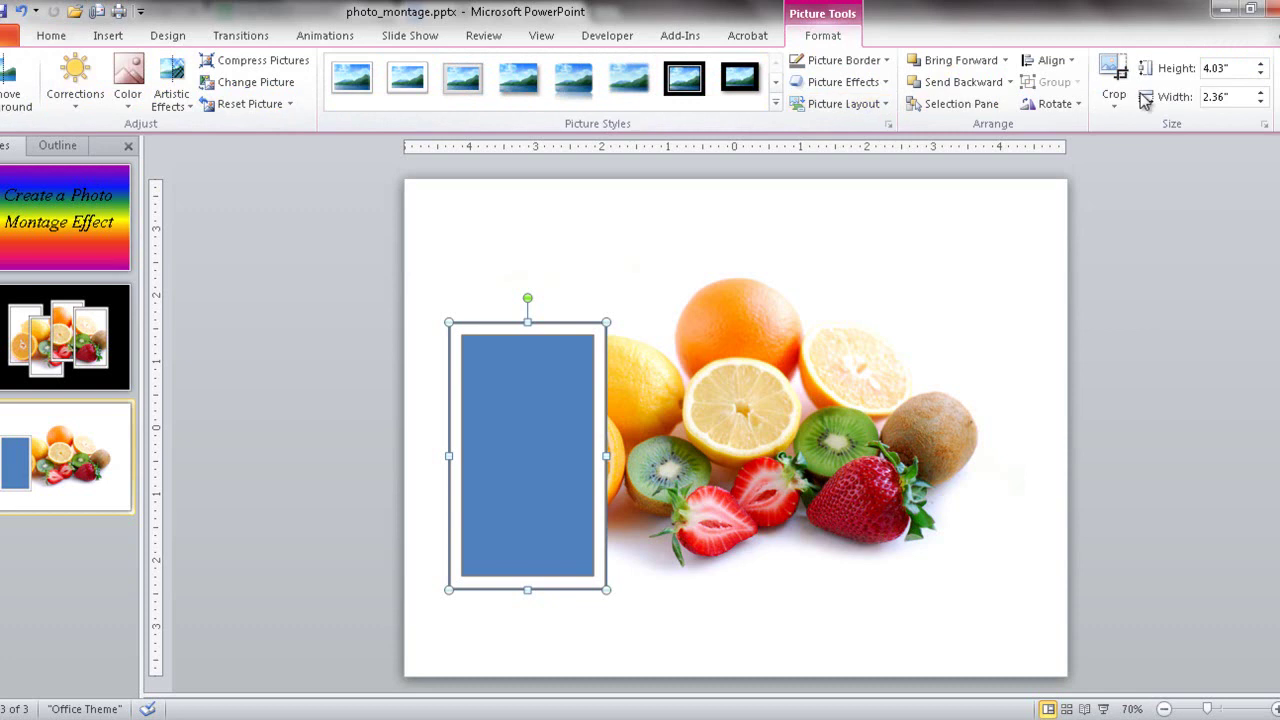
click(132, 108)
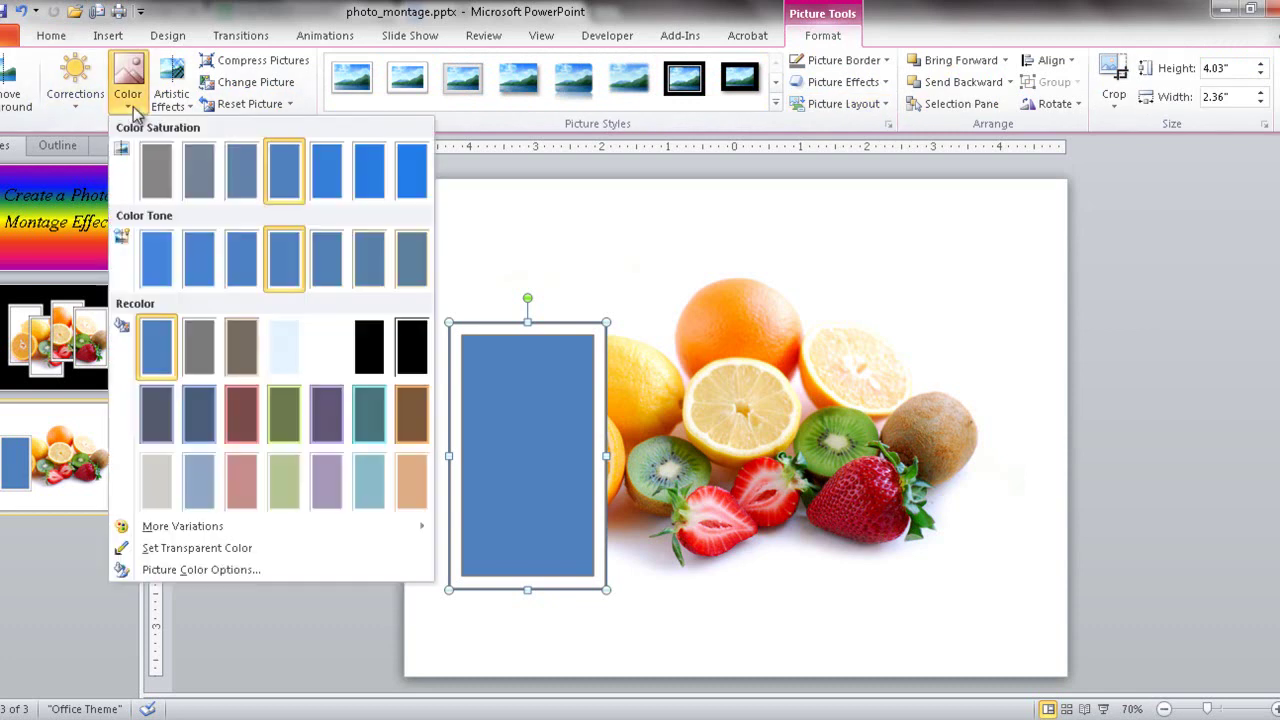
click(188, 549)
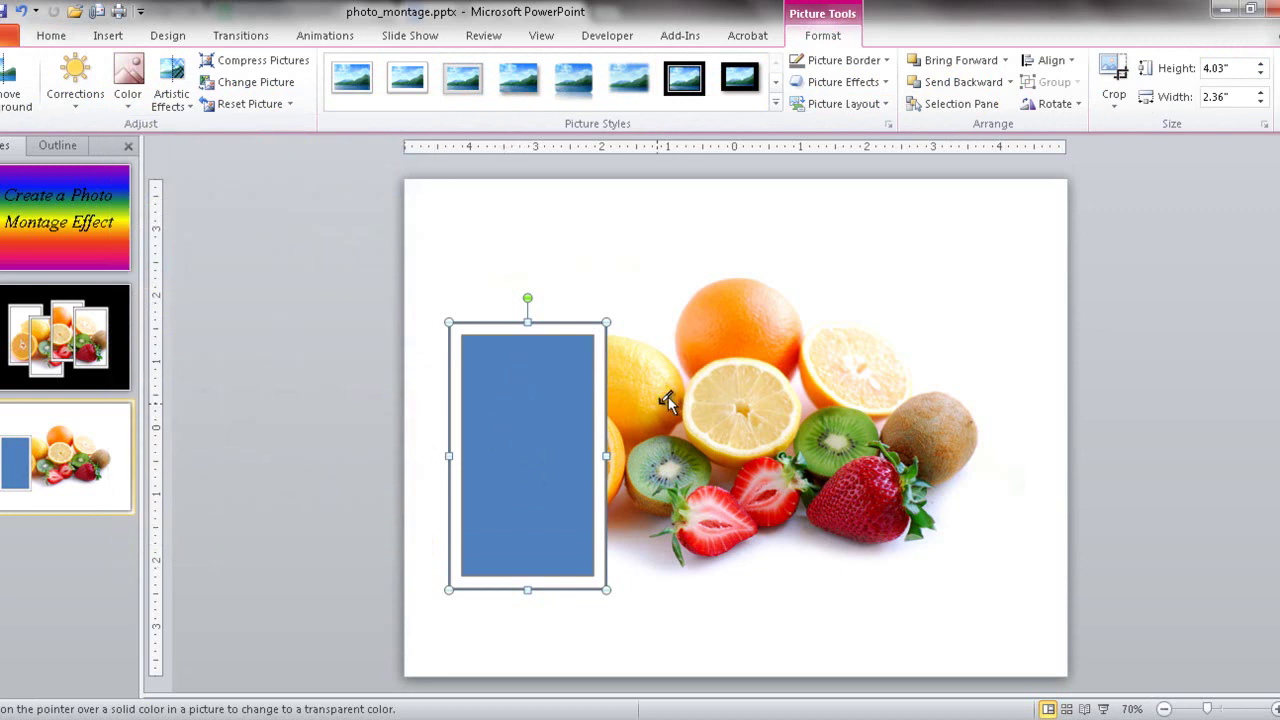
click(520, 393)
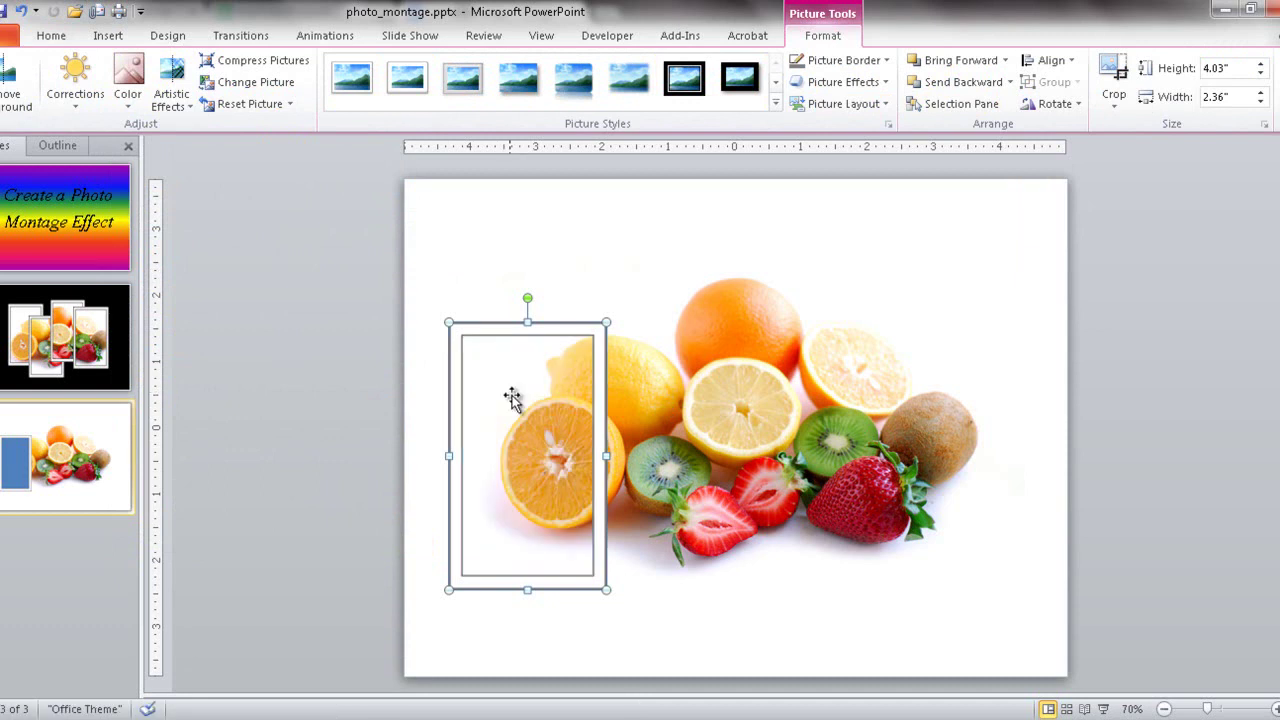
click(267, 441)
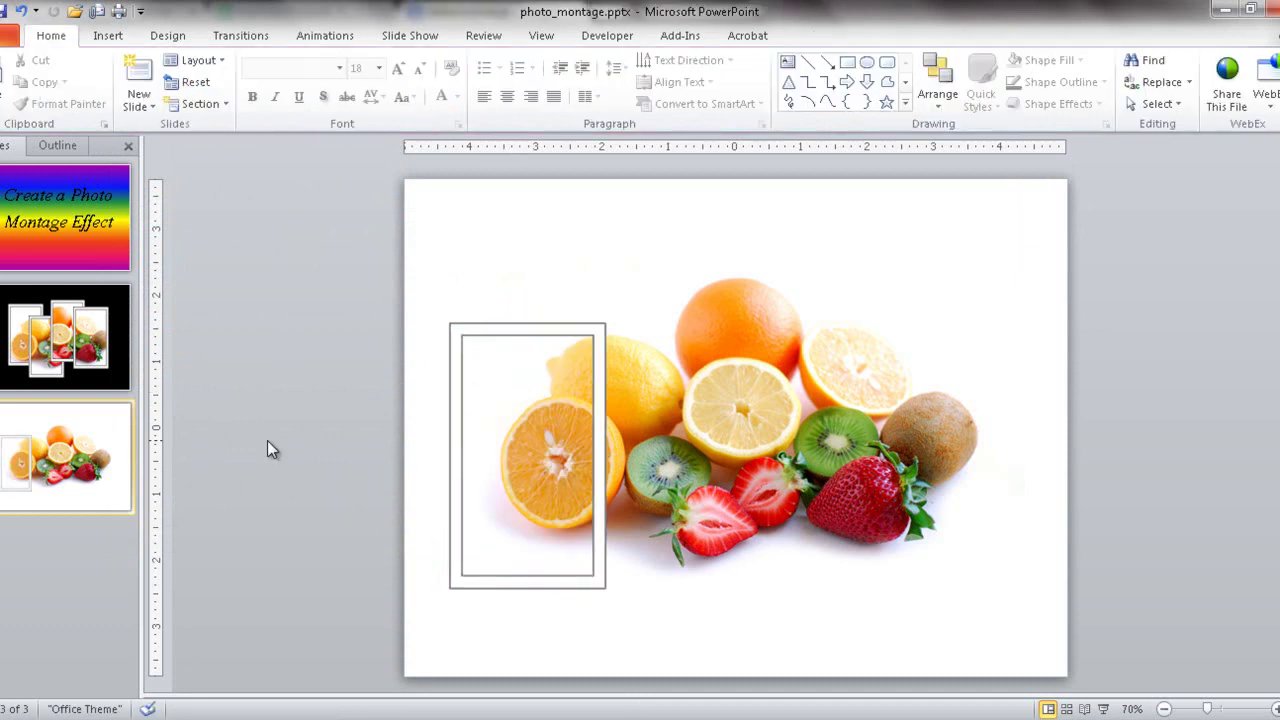
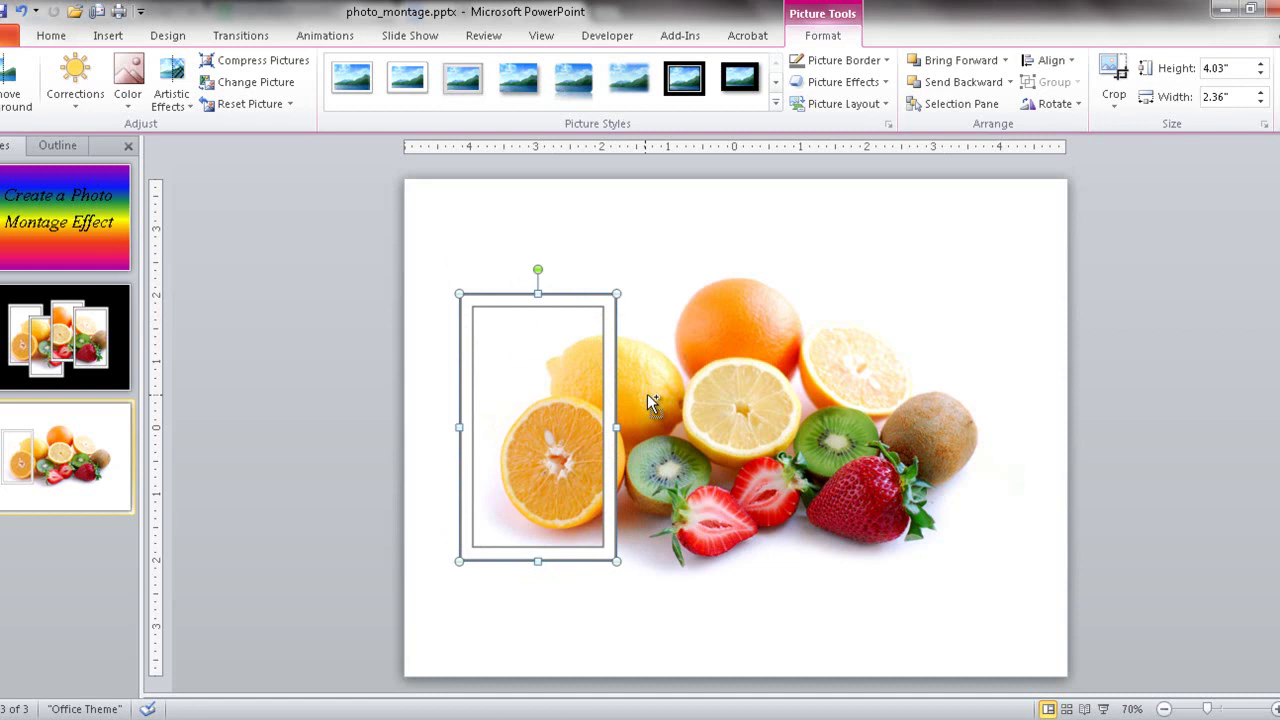
Place three copies of the frame over the middle and right of the fruit photo and nudge the left frame down slightly.
drag(624, 413, 1000, 444)
drag(595, 468, 893, 507)
drag(558, 494, 745, 566)
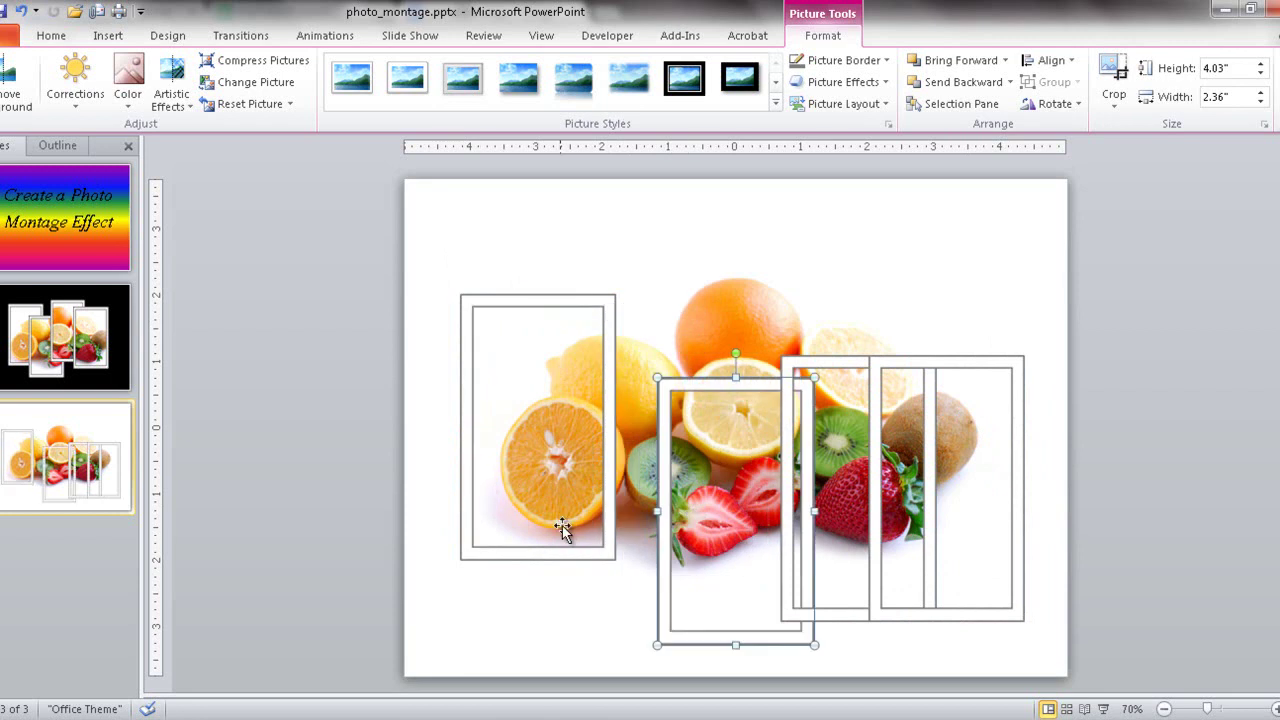
click(733, 305)
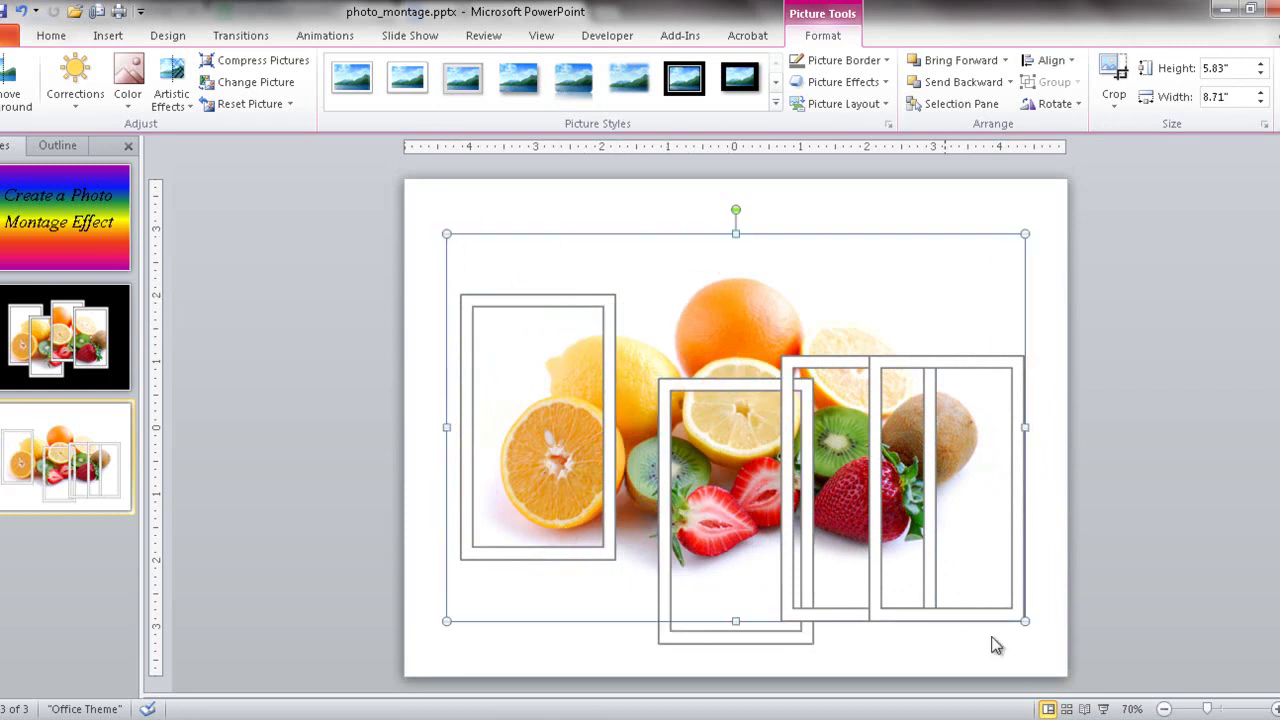
mouse_move(546, 332)
mouse_down()
mouse_move(569, 240)
mouse_move(580, 243)
mouse_move(561, 338)
mouse_up()
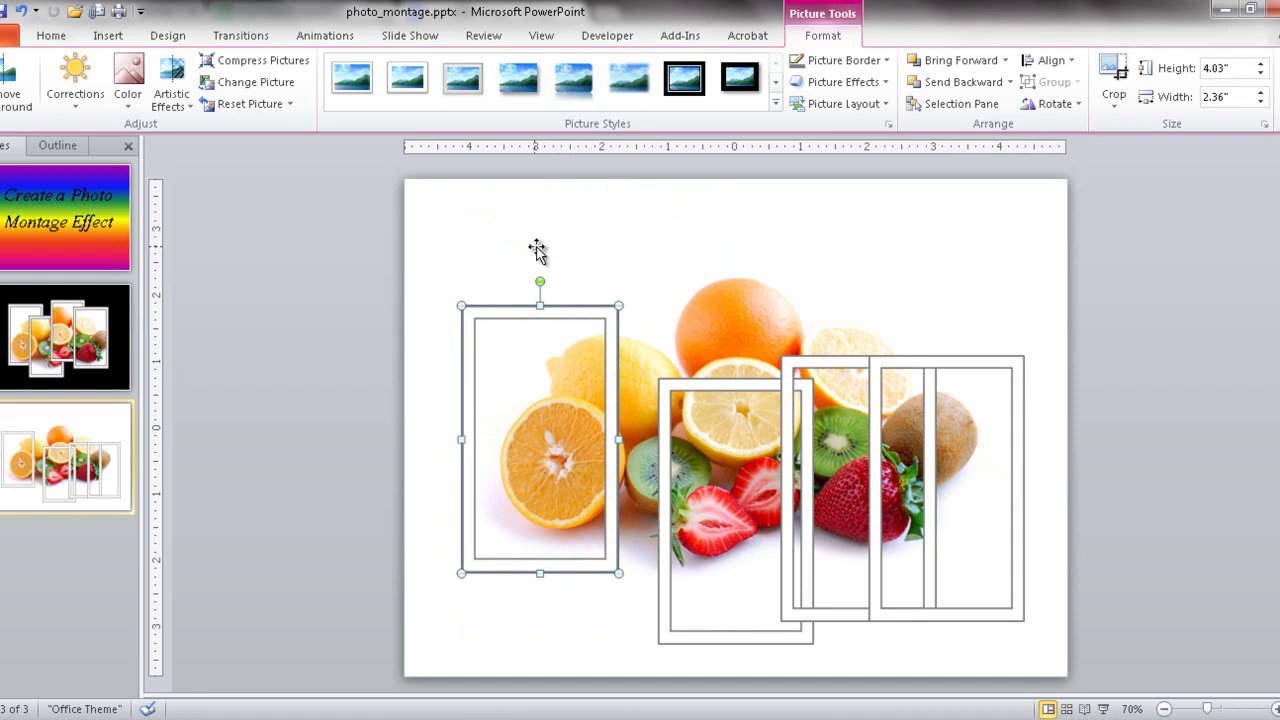
Give the fruit photo a solid line border to mark its edges.
click(659, 262)
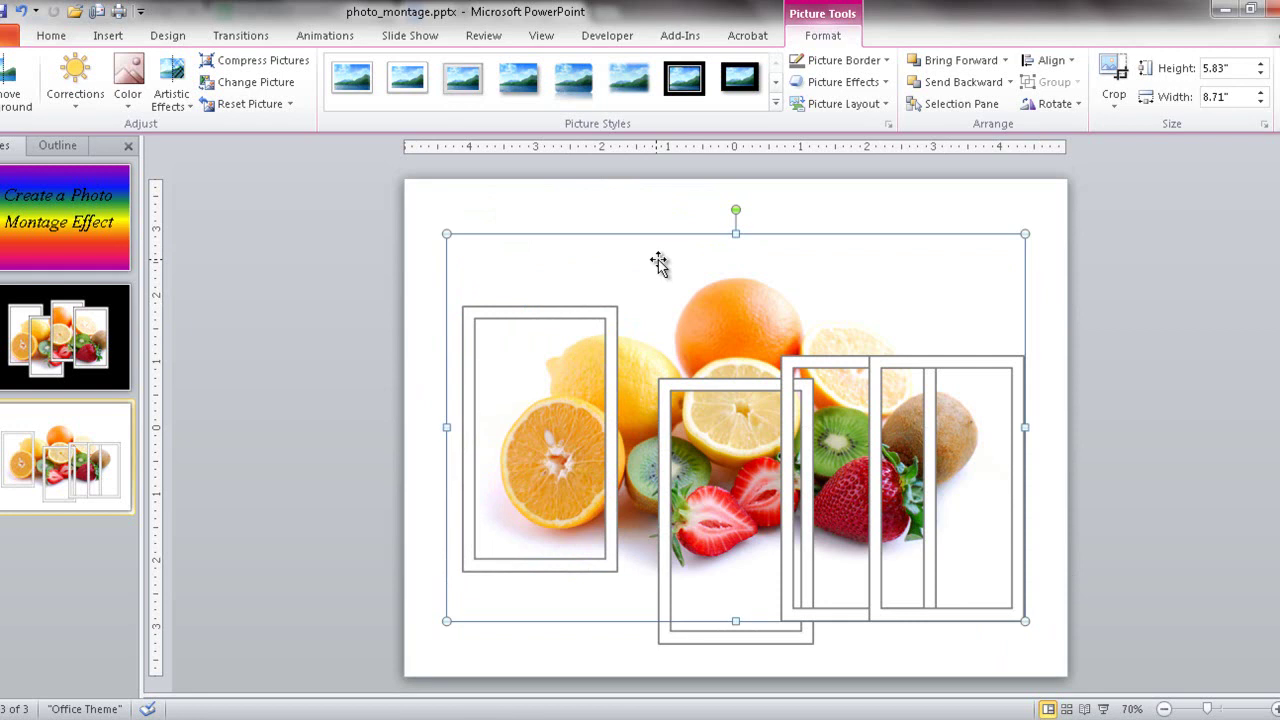
right_click(658, 260)
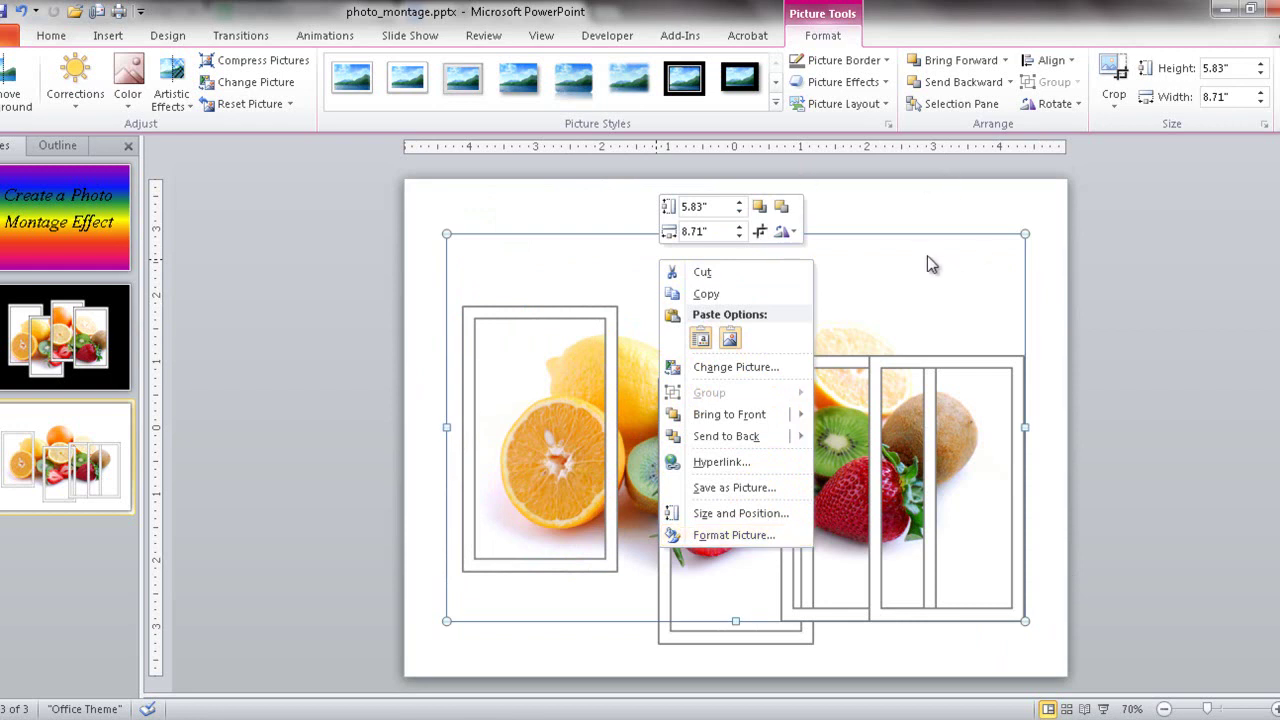
click(735, 535)
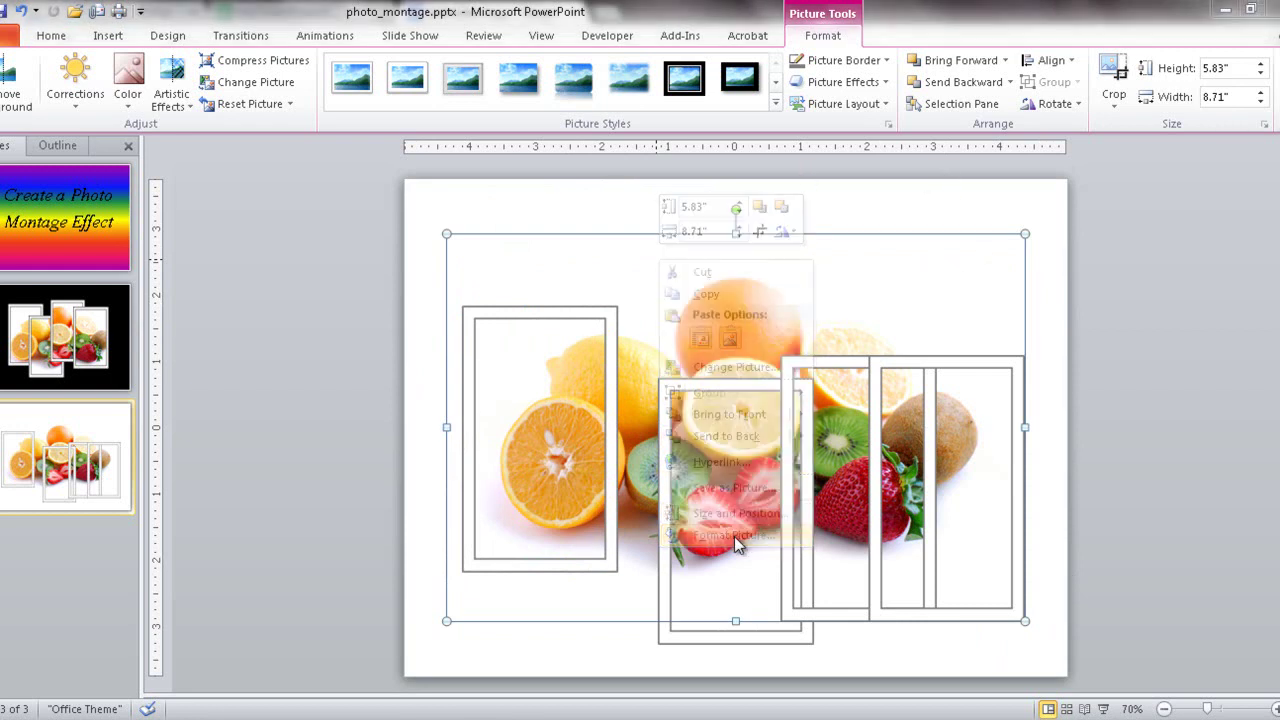
click(445, 194)
click(543, 214)
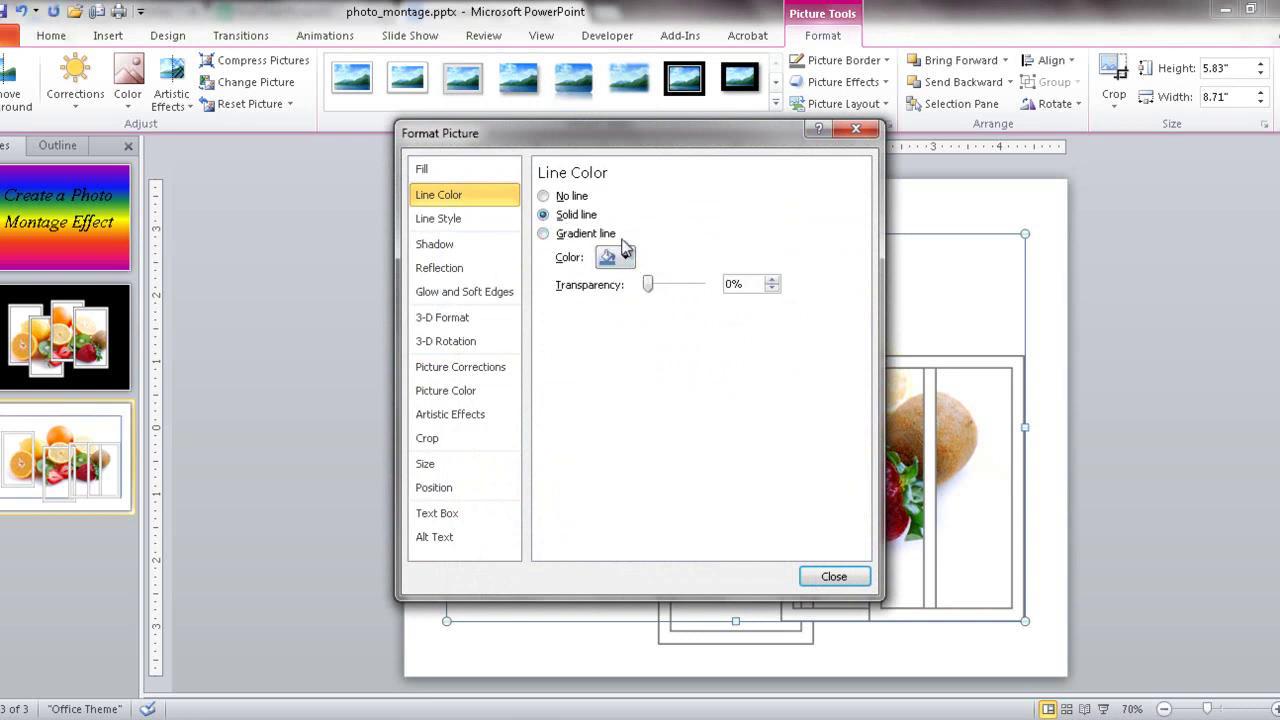
click(834, 577)
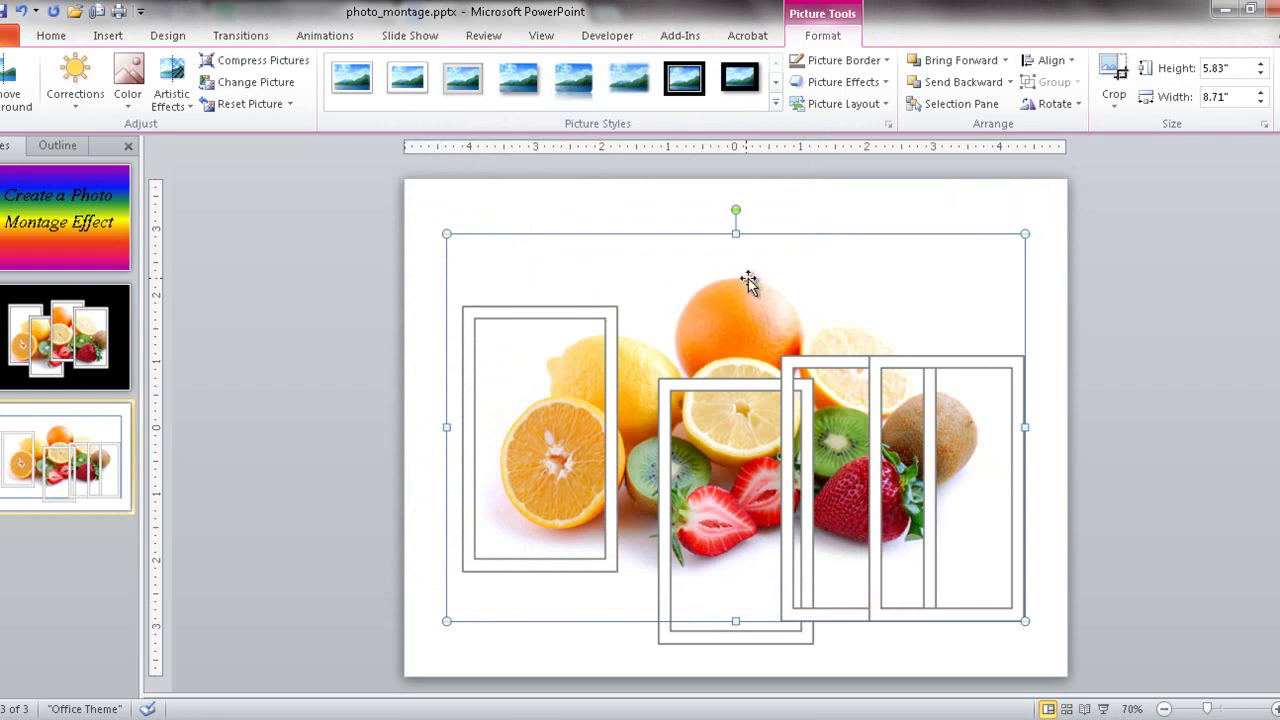
click(1158, 268)
Arrange the four frames as an overlapping, vertically staggered row across the fruit, inside the photo's border.
drag(568, 313, 595, 285)
drag(726, 410, 666, 380)
drag(832, 418, 760, 336)
drag(952, 437, 896, 401)
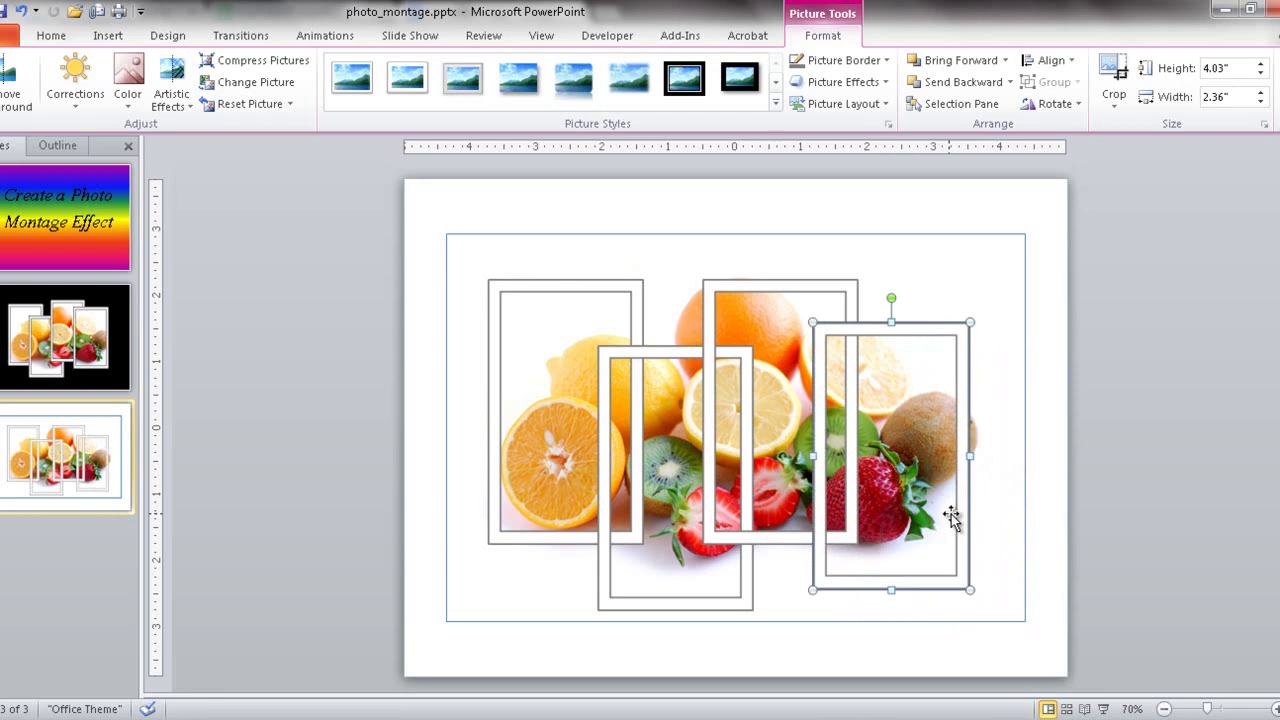
click(1198, 484)
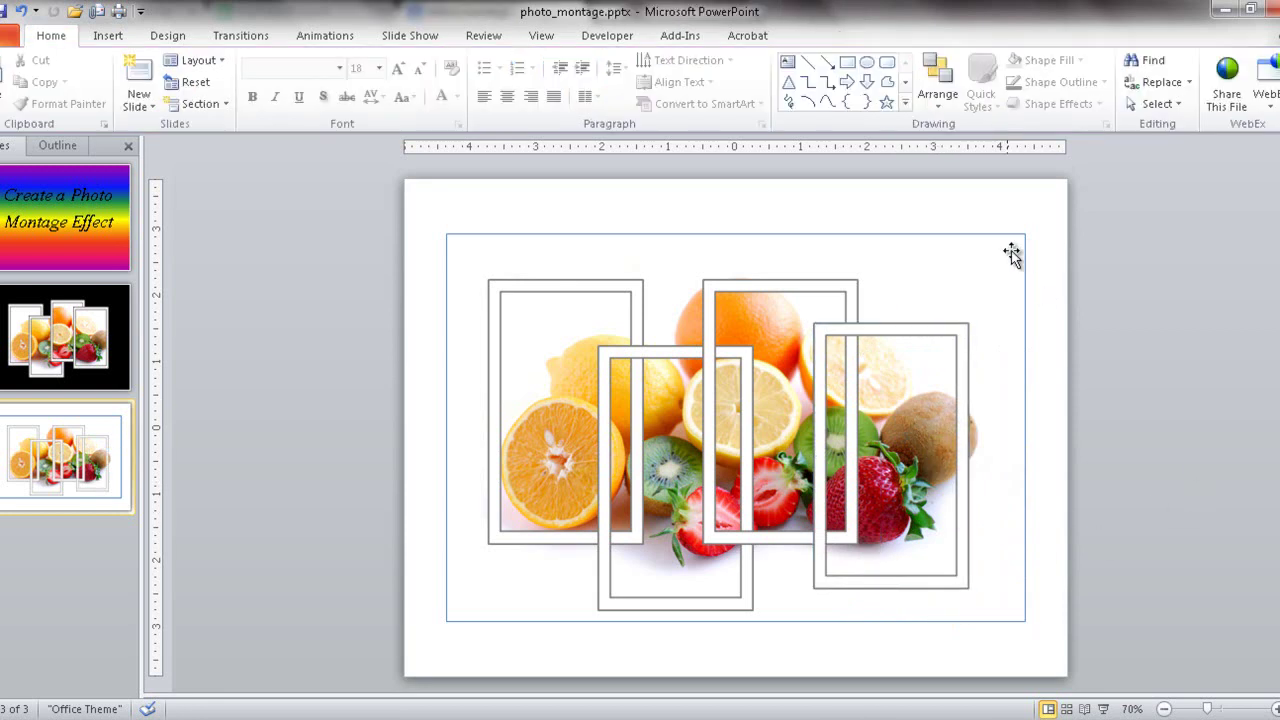
Remove the fruit photo's border by setting its line color to No line.
click(982, 239)
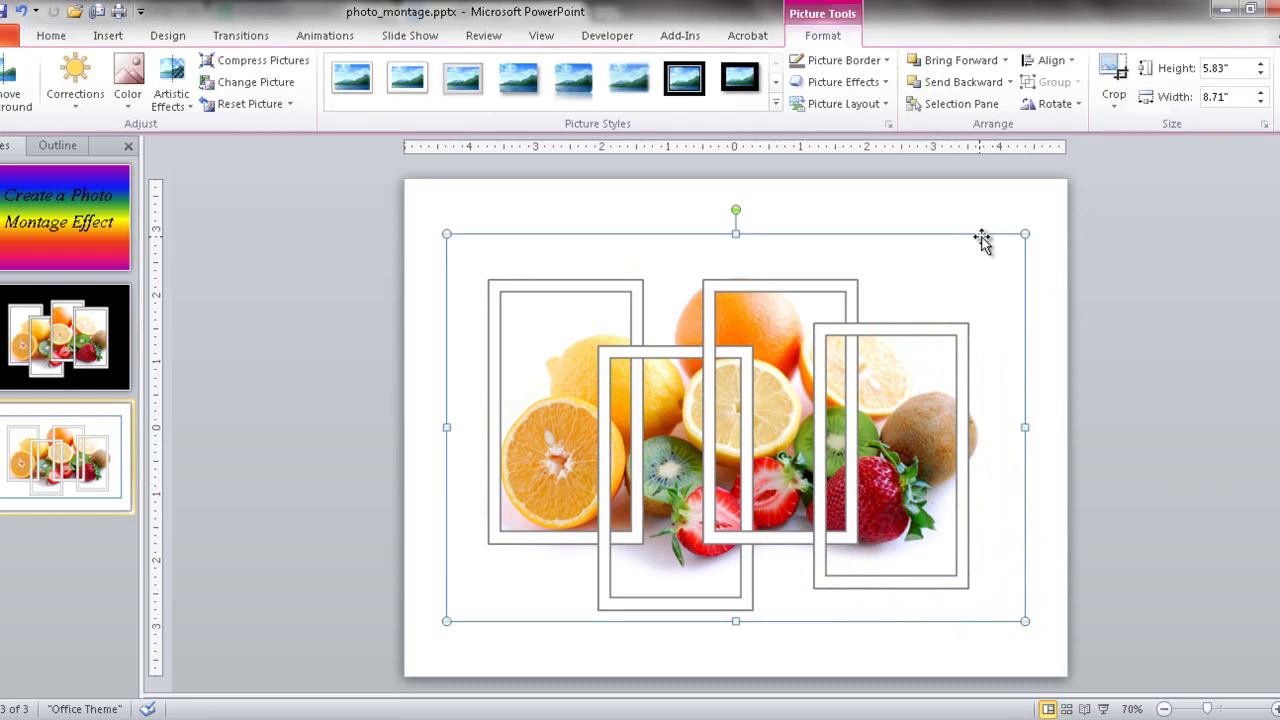
right_click(982, 237)
click(1098, 519)
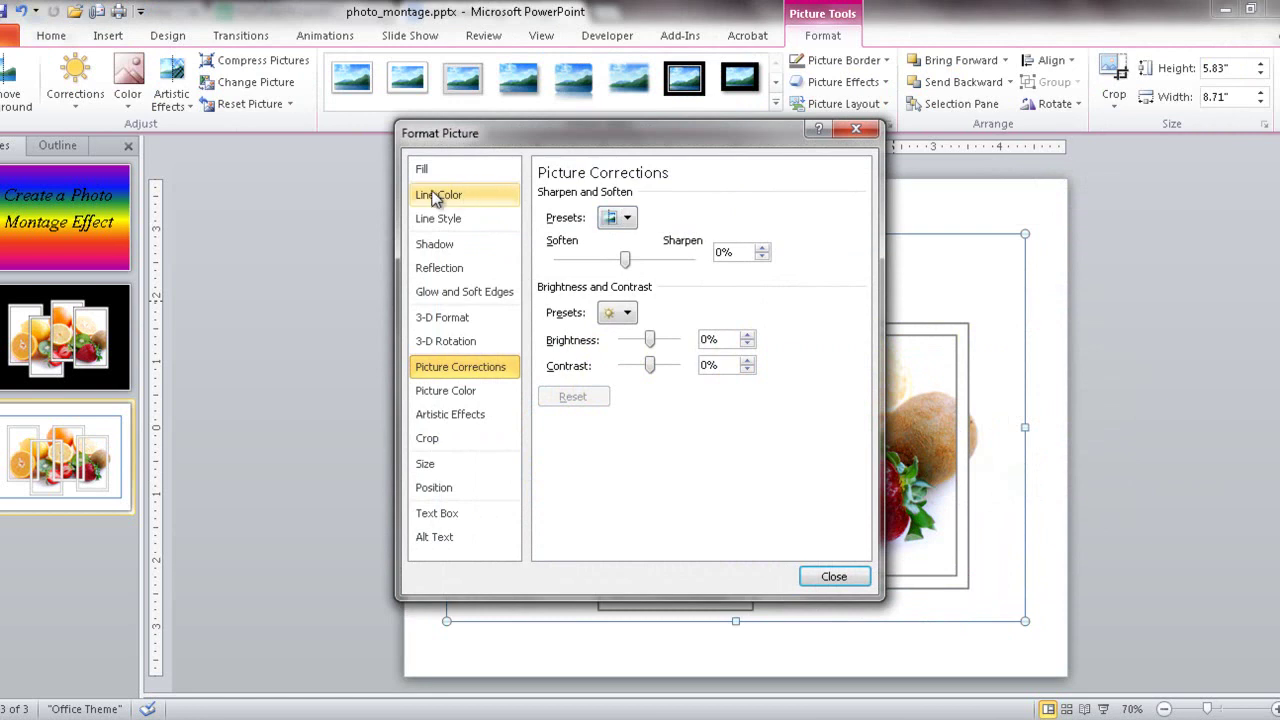
click(440, 195)
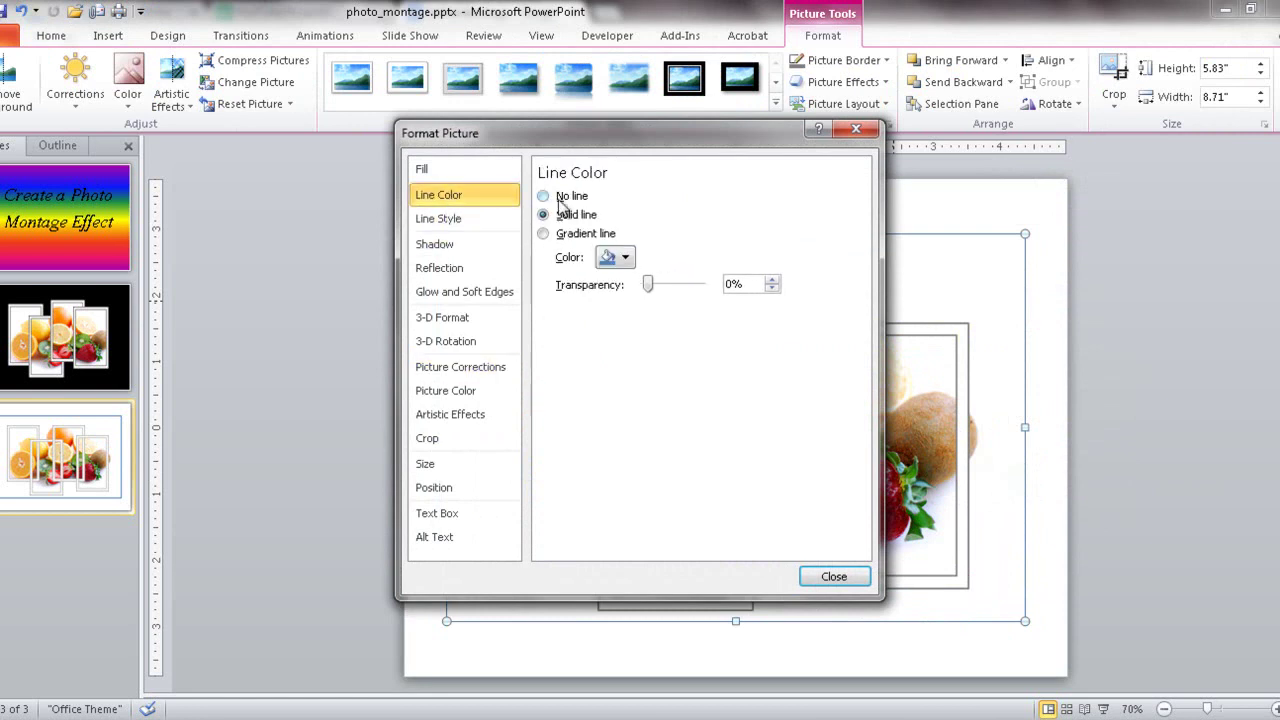
click(852, 582)
click(1156, 516)
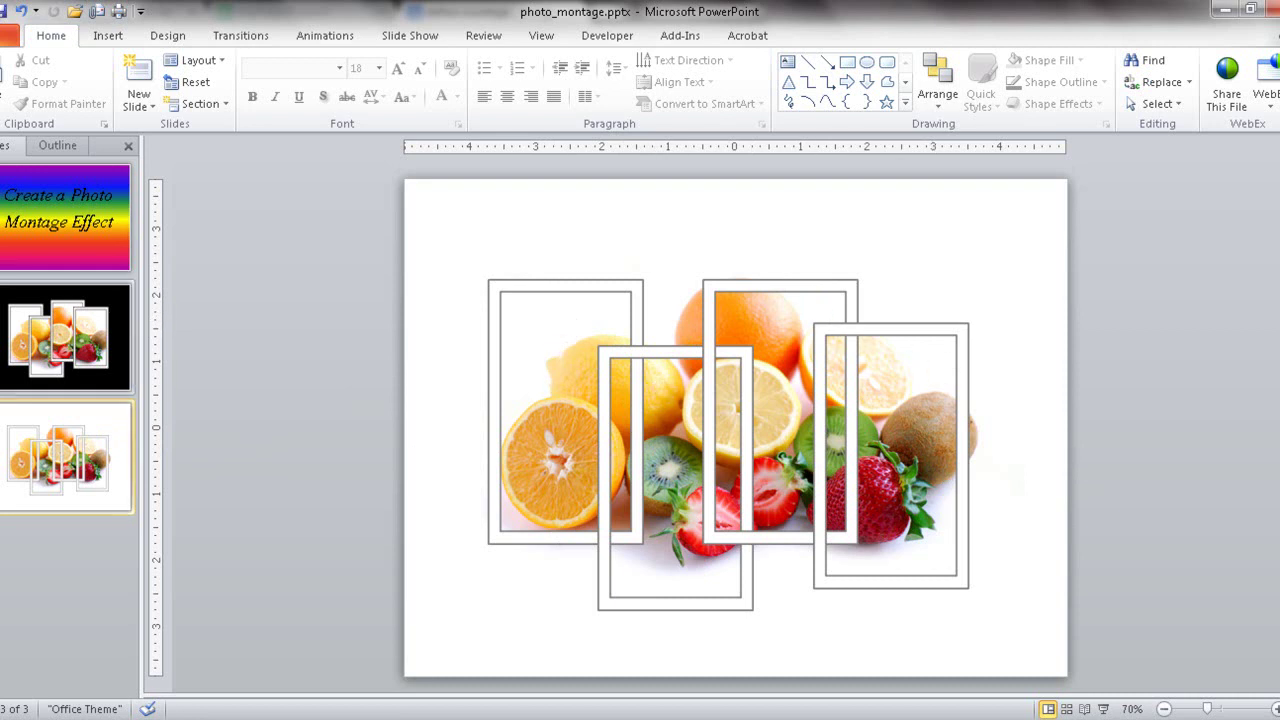
Make three copies of the framed fruit slide and return to the original, slide 3.
click(110, 422)
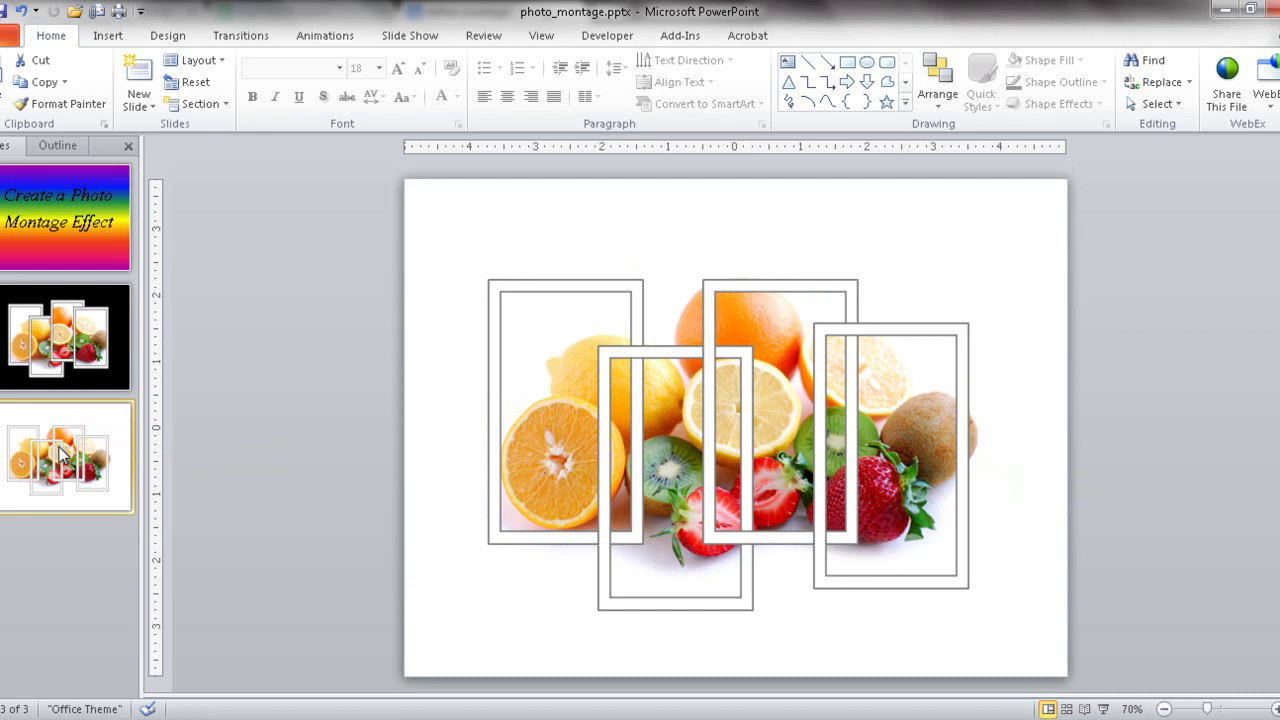
key(ctrl+v)
key(ctrl+v)
key(ctrl+v)
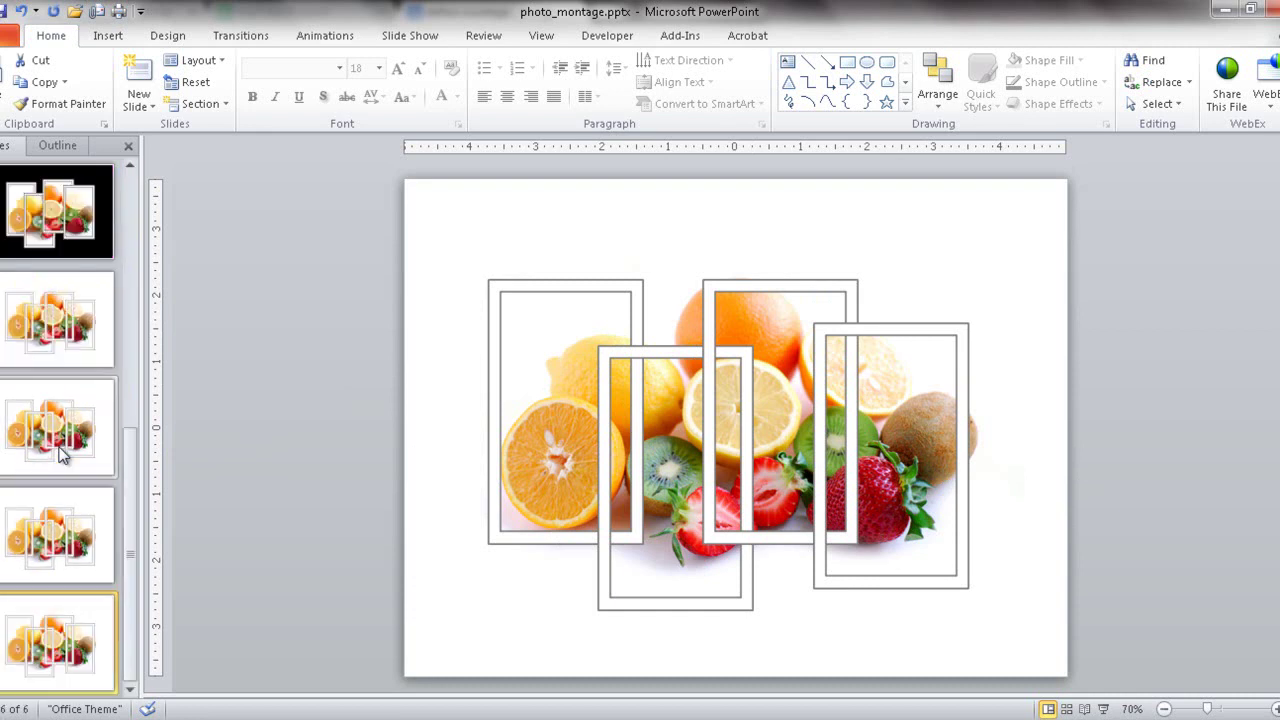
click(76, 312)
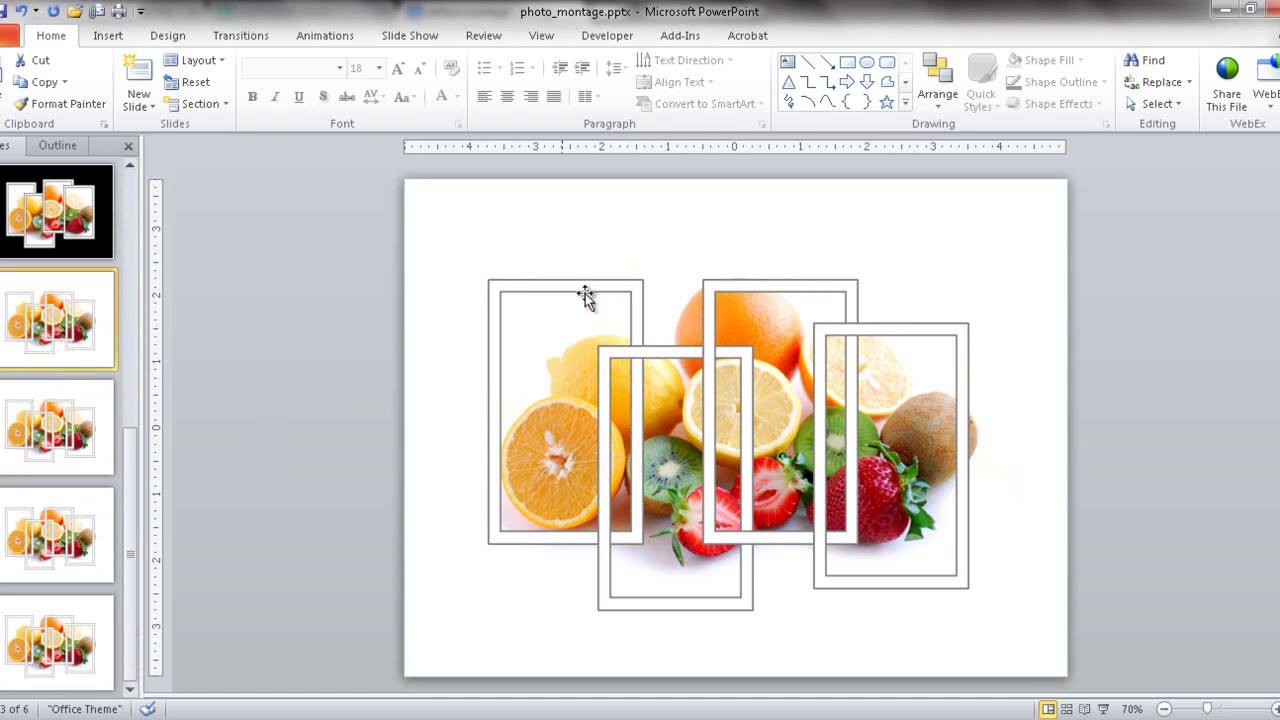
On slide 3, delete the second, third and fourth frames so only the leftmost frame remains over the fruit photo.
click(670, 351)
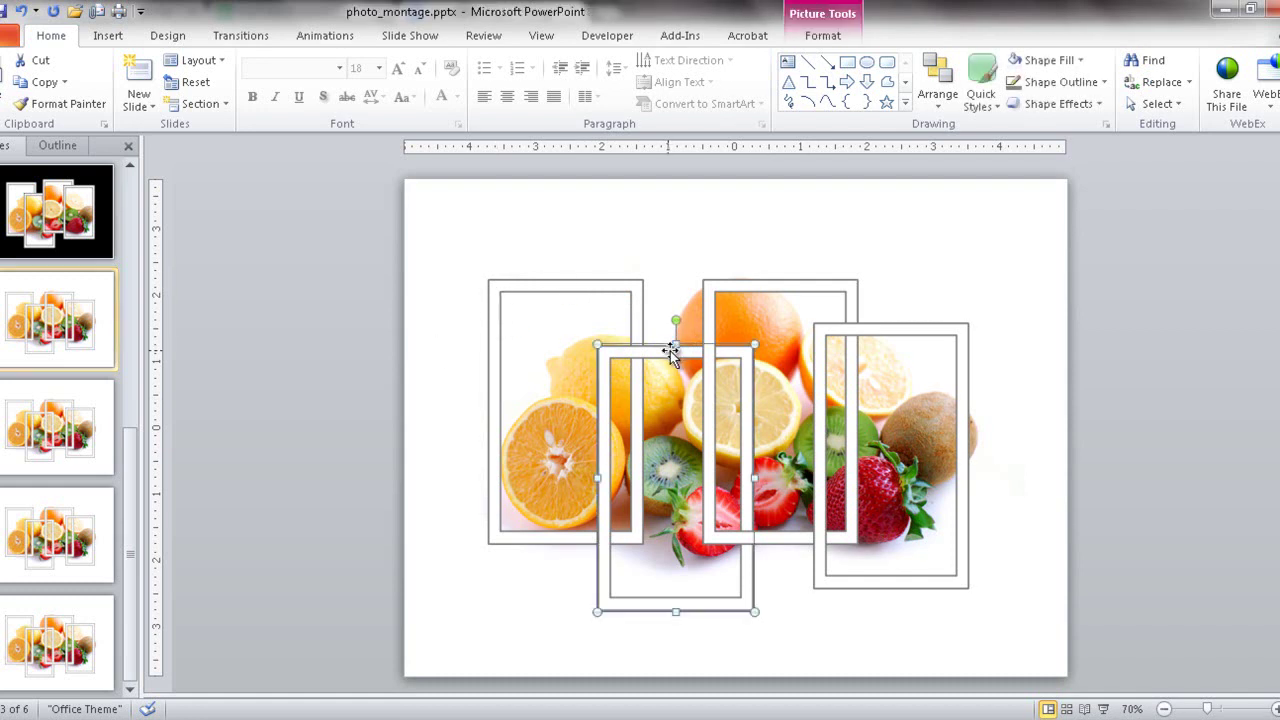
key(Delete)
click(814, 283)
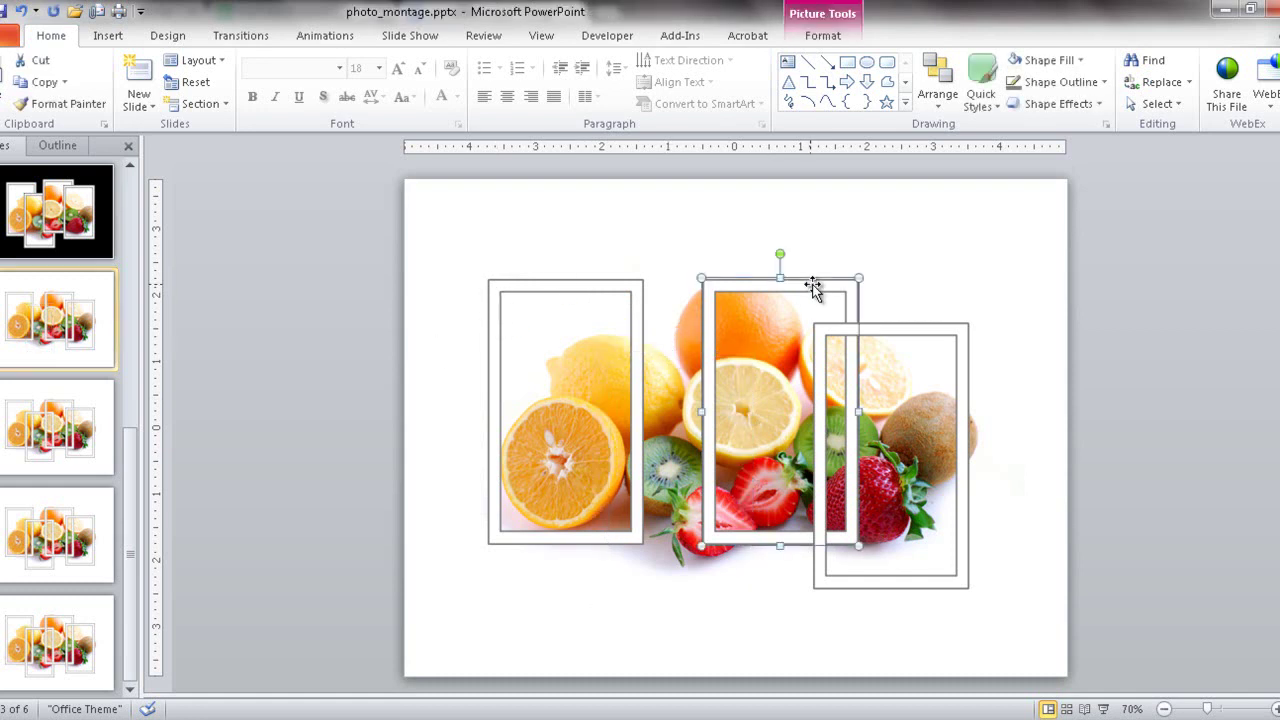
key(Delete)
click(873, 324)
key(Delete)
On slide 4, delete the first, third and fourth frames, keeping only the second frame over the fruit.
click(57, 427)
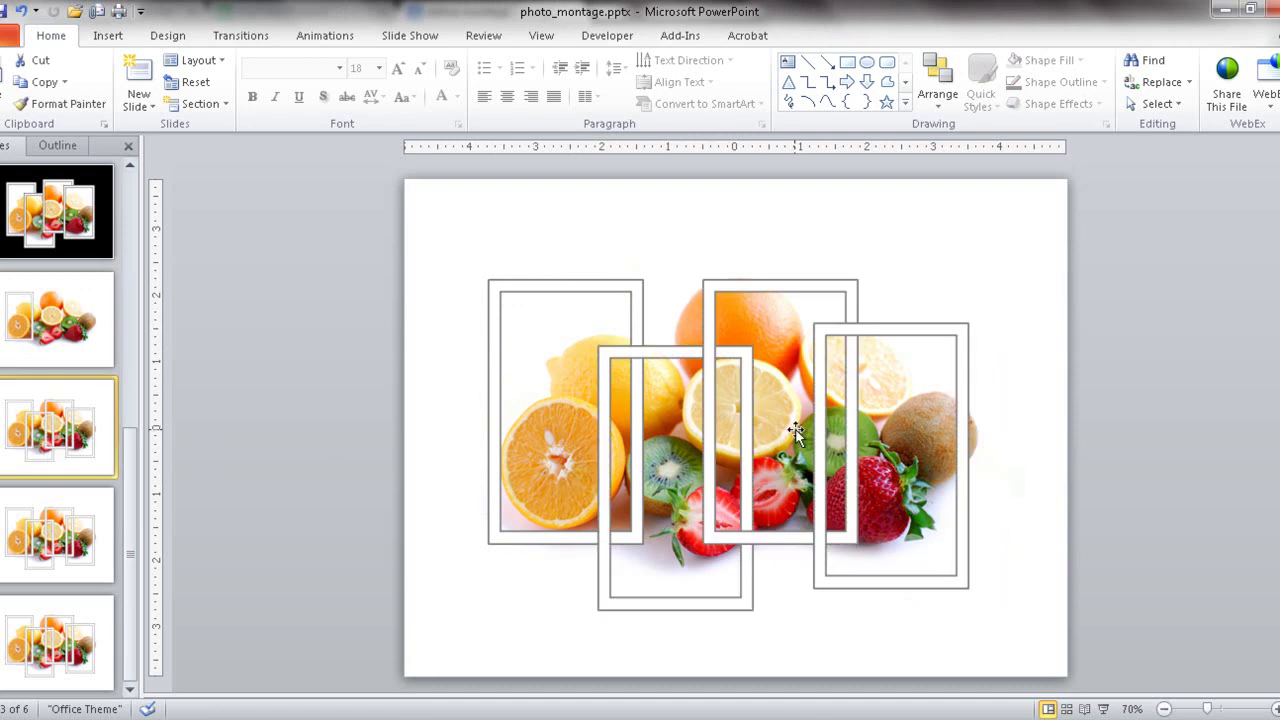
click(566, 287)
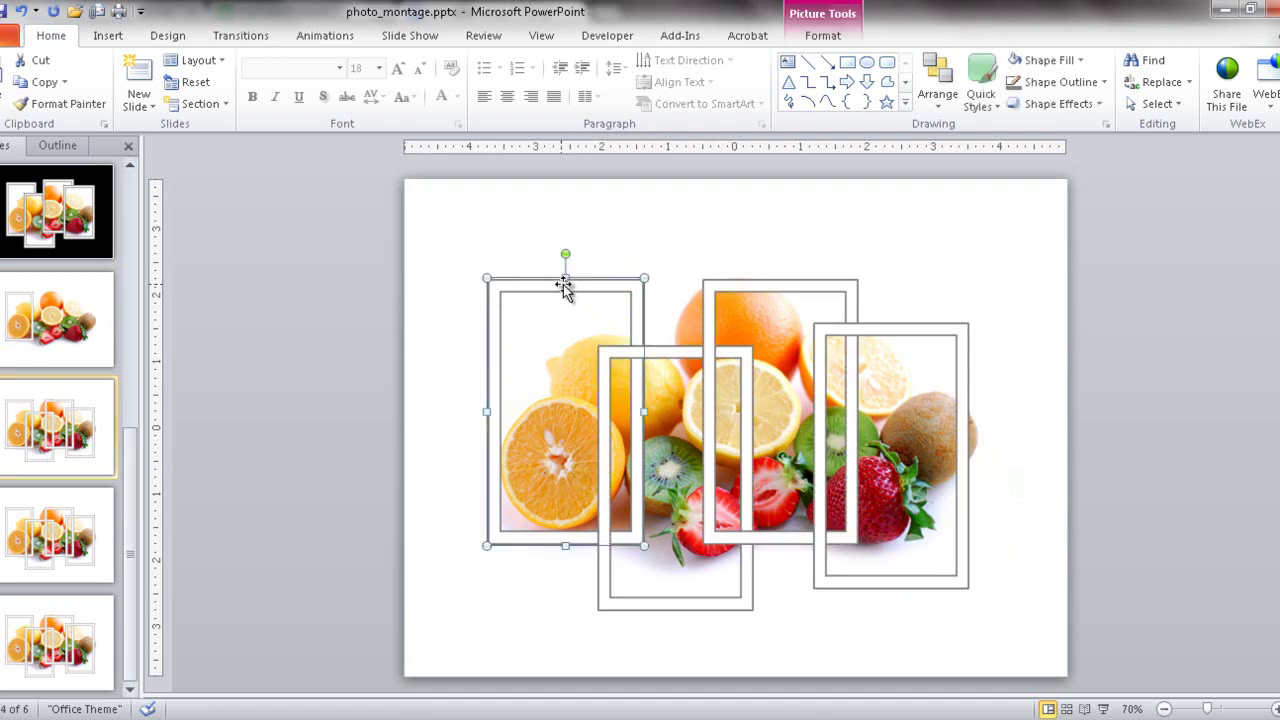
key(Delete)
click(737, 281)
key(Delete)
click(886, 336)
key(Delete)
On slide 5, delete the first, second and fourth frames, keeping only the third frame over the fruit.
click(41, 566)
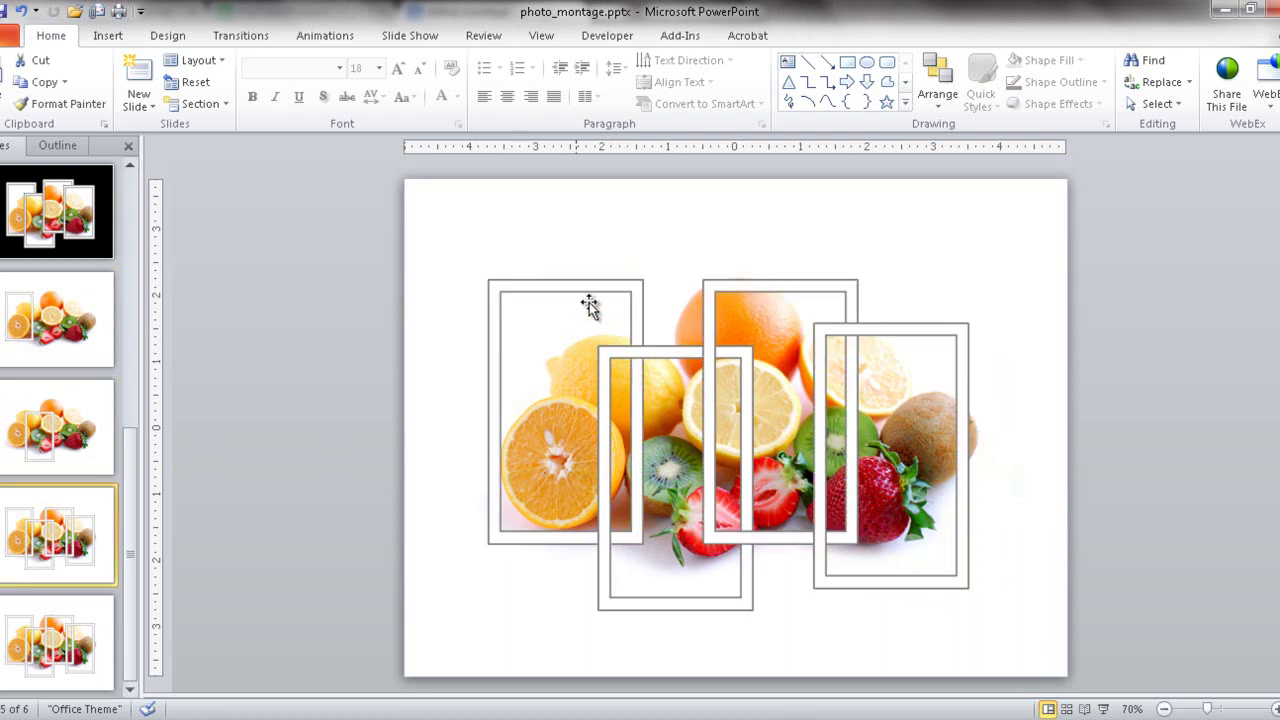
click(586, 292)
key(Delete)
click(651, 352)
key(Delete)
click(886, 340)
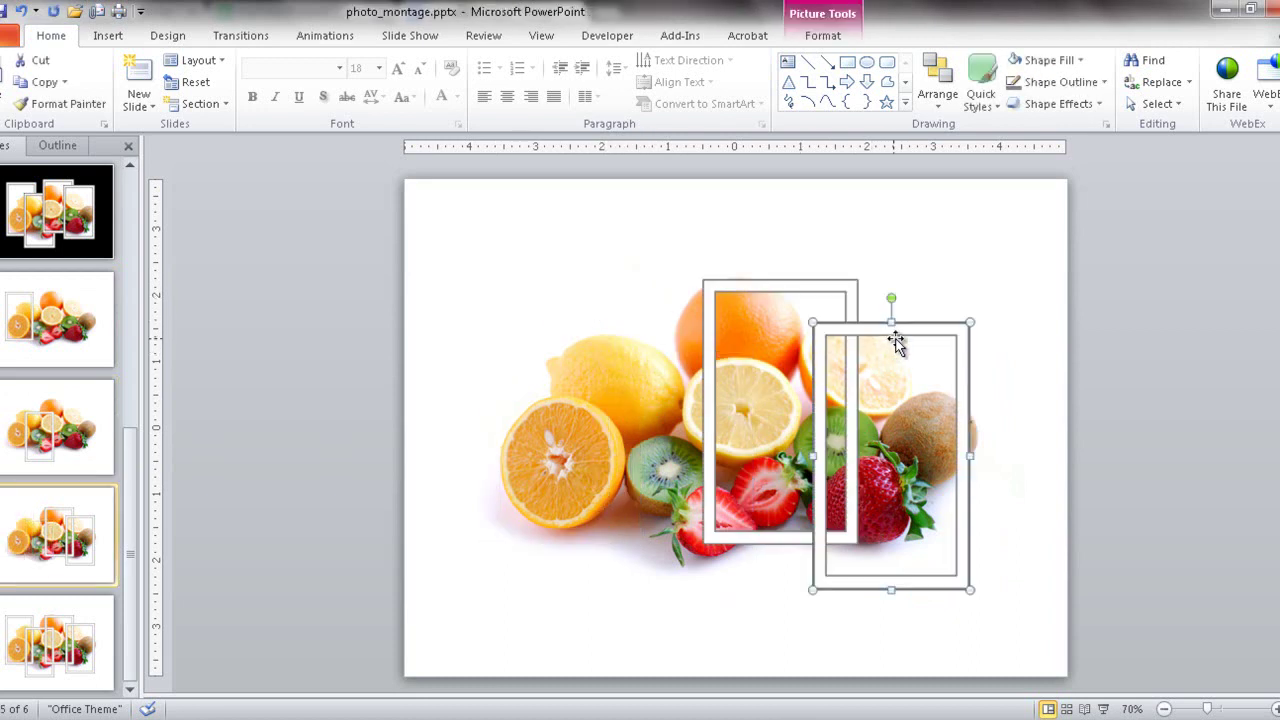
key(Delete)
On slide 6, delete the first three frames, keeping only the rightmost frame over the fruit.
click(83, 632)
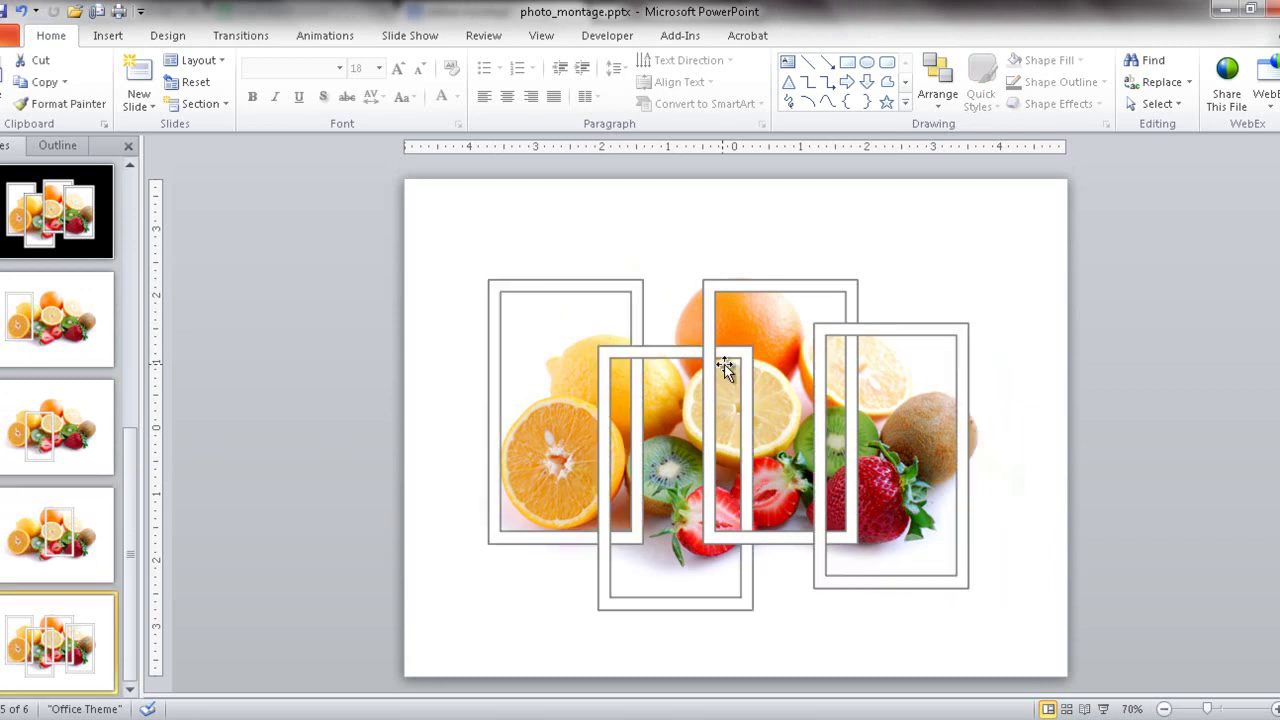
click(560, 289)
key(Delete)
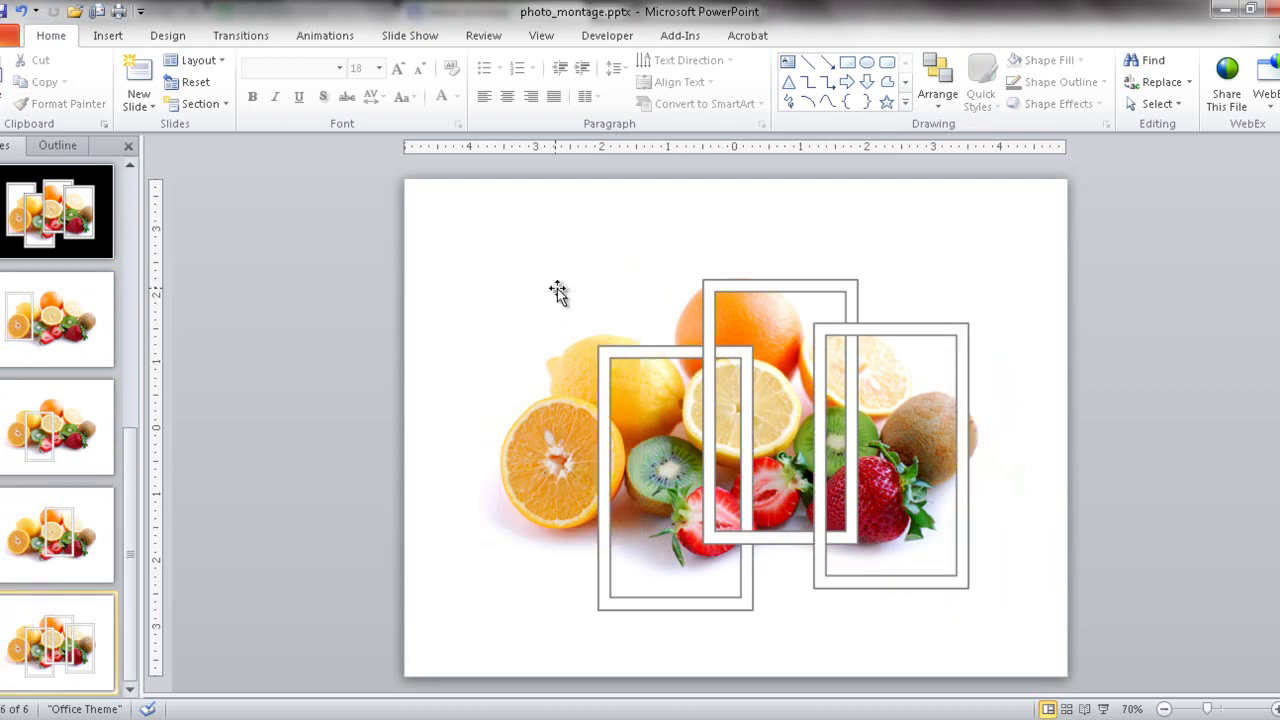
click(617, 349)
key(Delete)
click(729, 310)
key(Delete)
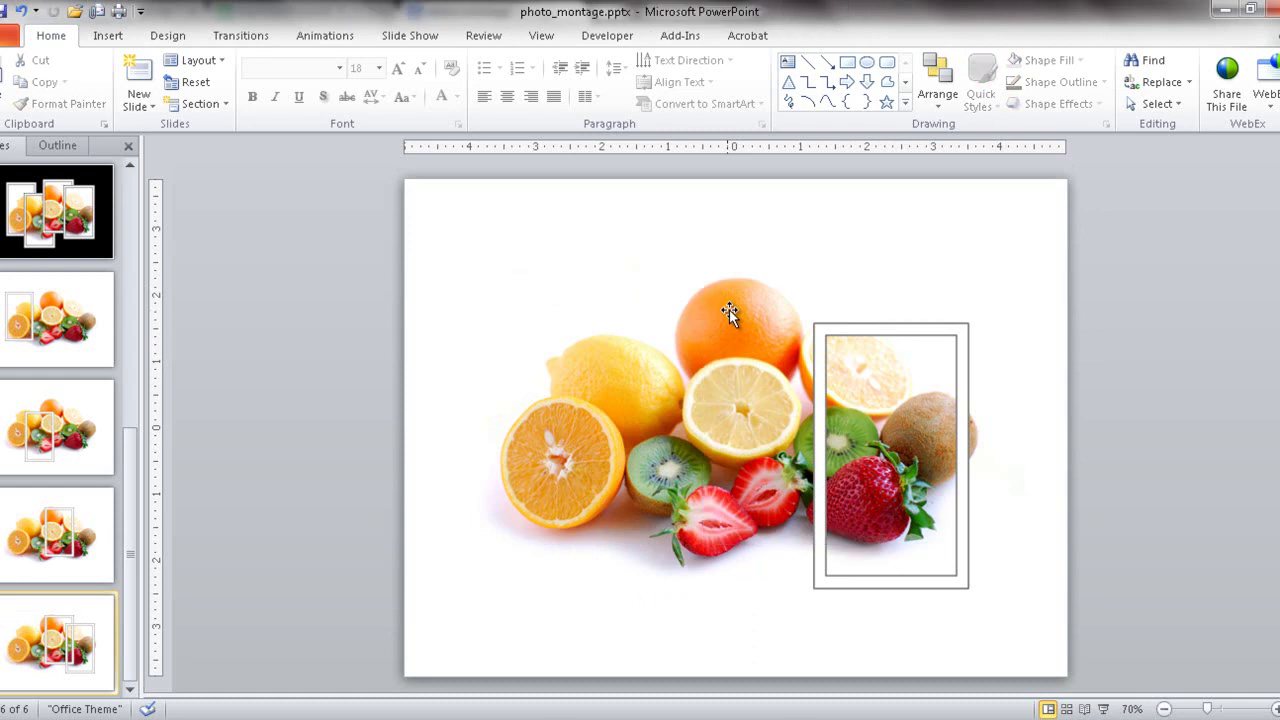
Crop the fruit photo on slide 3 to just inside the frame's outer edges, about 3.79" high and 2.08" wide.
click(89, 301)
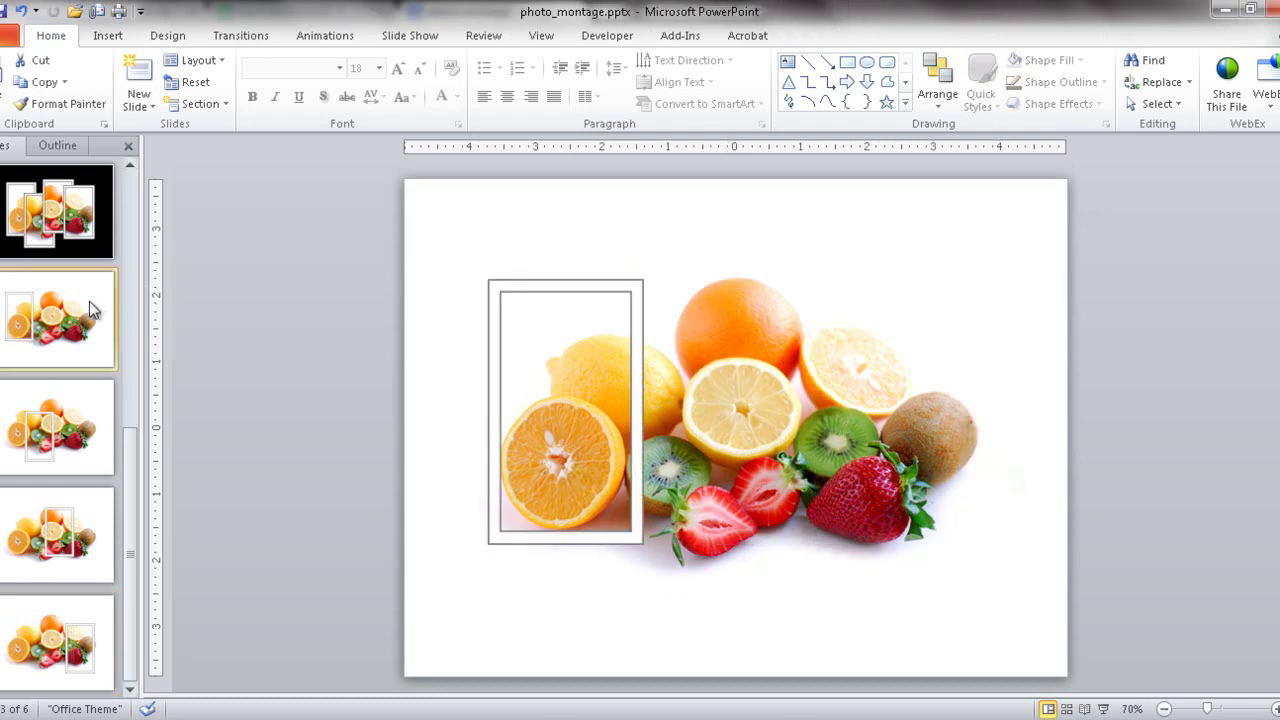
click(756, 390)
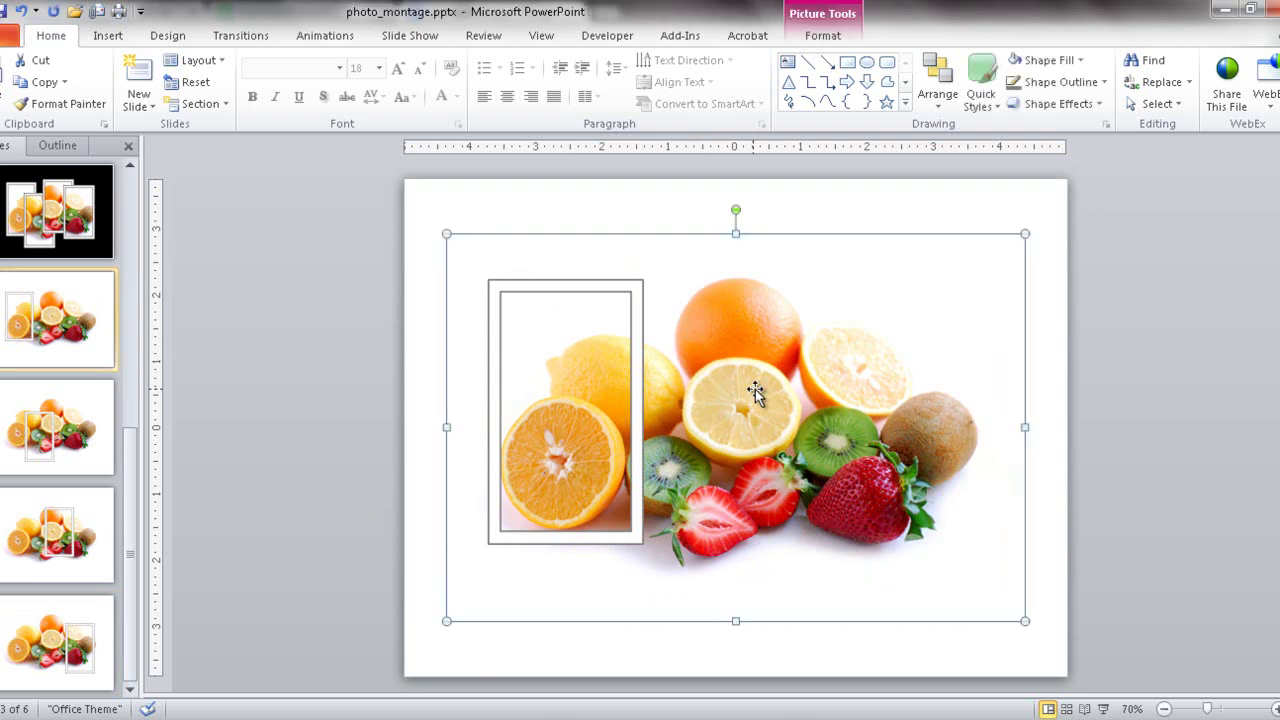
click(824, 38)
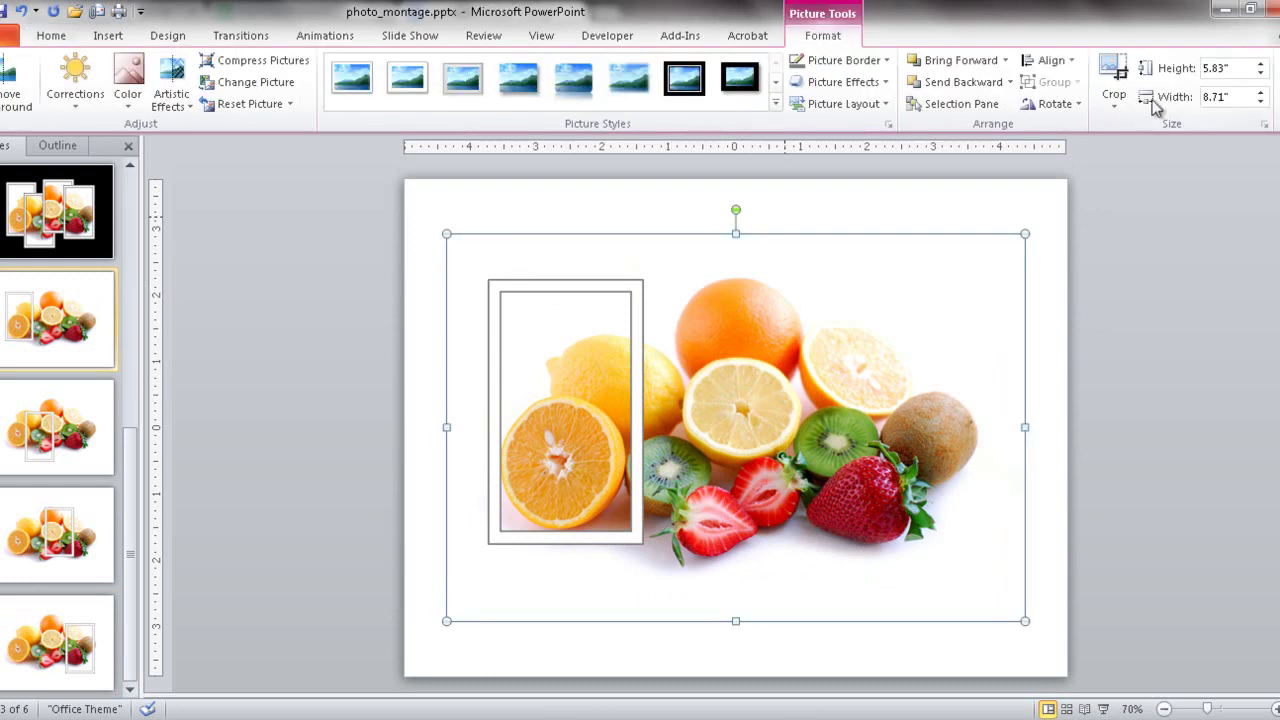
click(1116, 68)
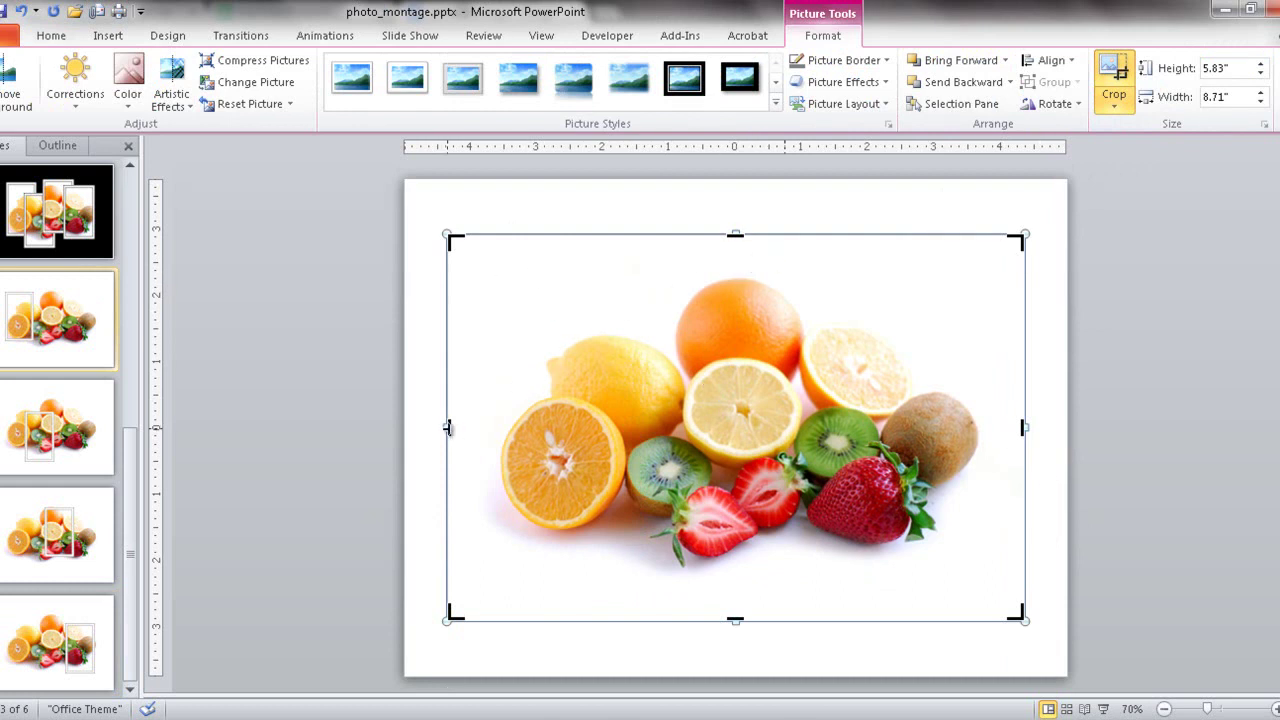
drag(451, 430, 500, 449)
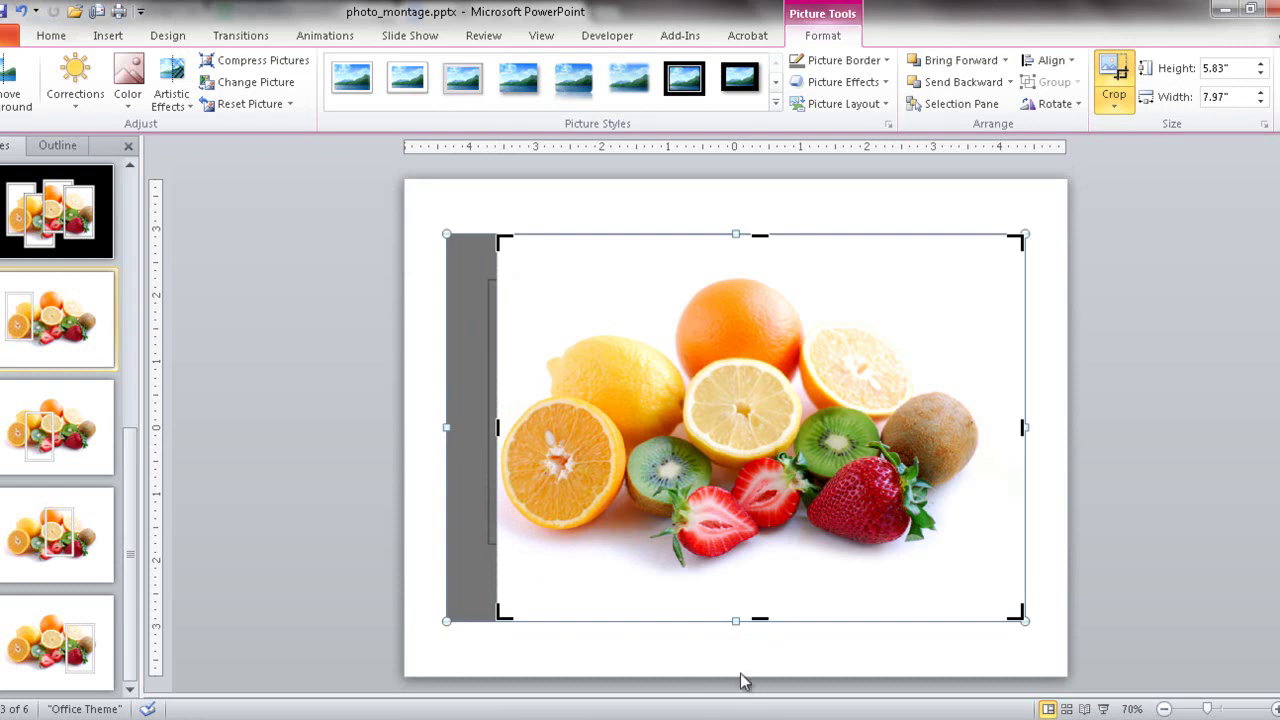
drag(756, 610, 733, 537)
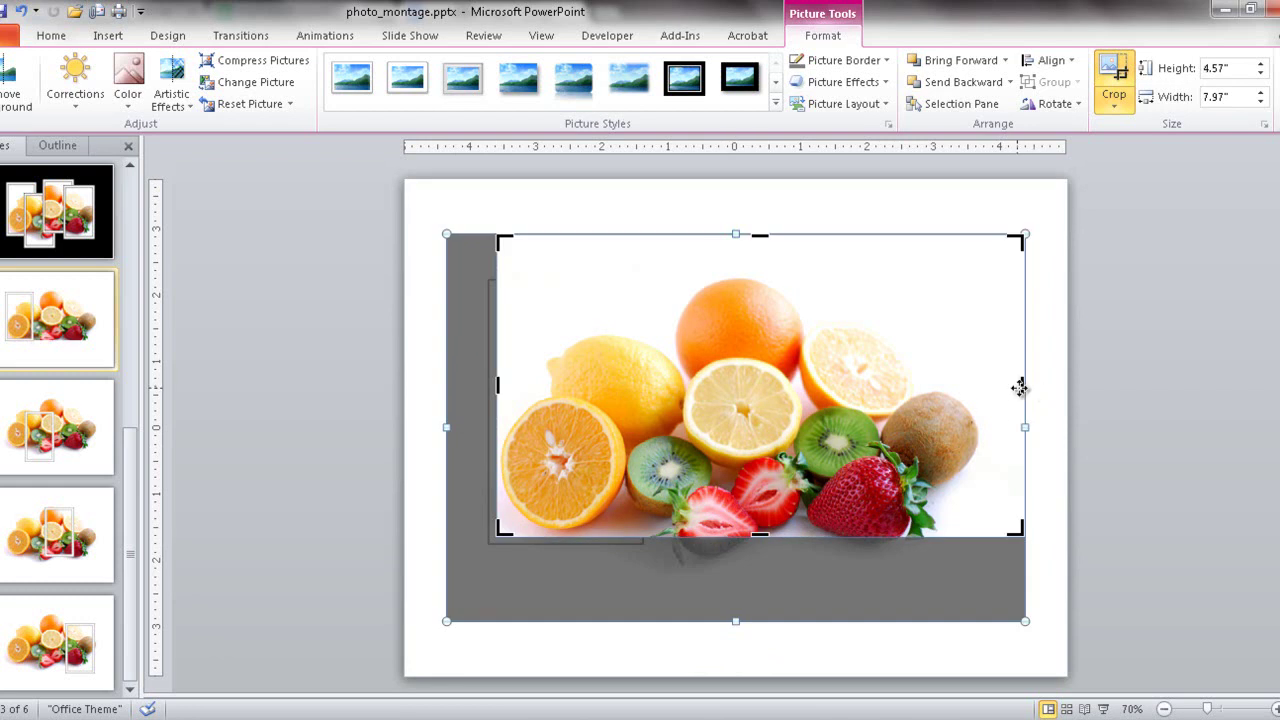
drag(1022, 386, 634, 408)
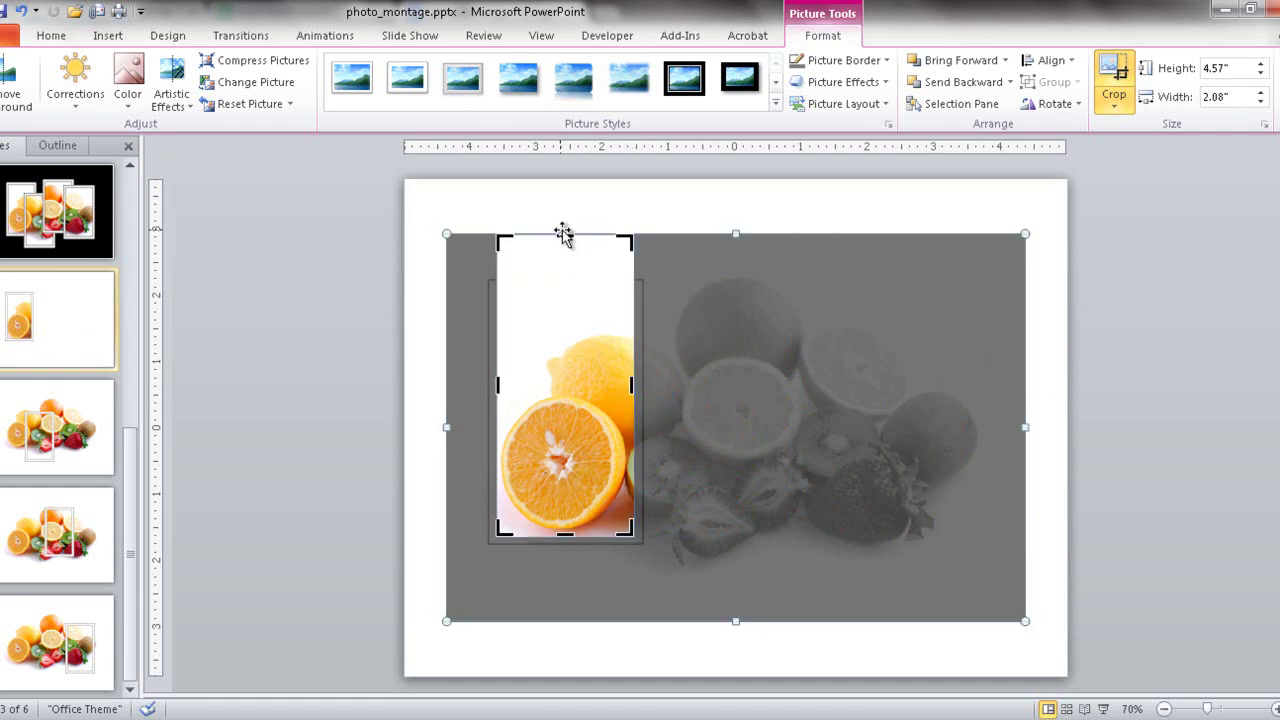
drag(562, 235, 564, 285)
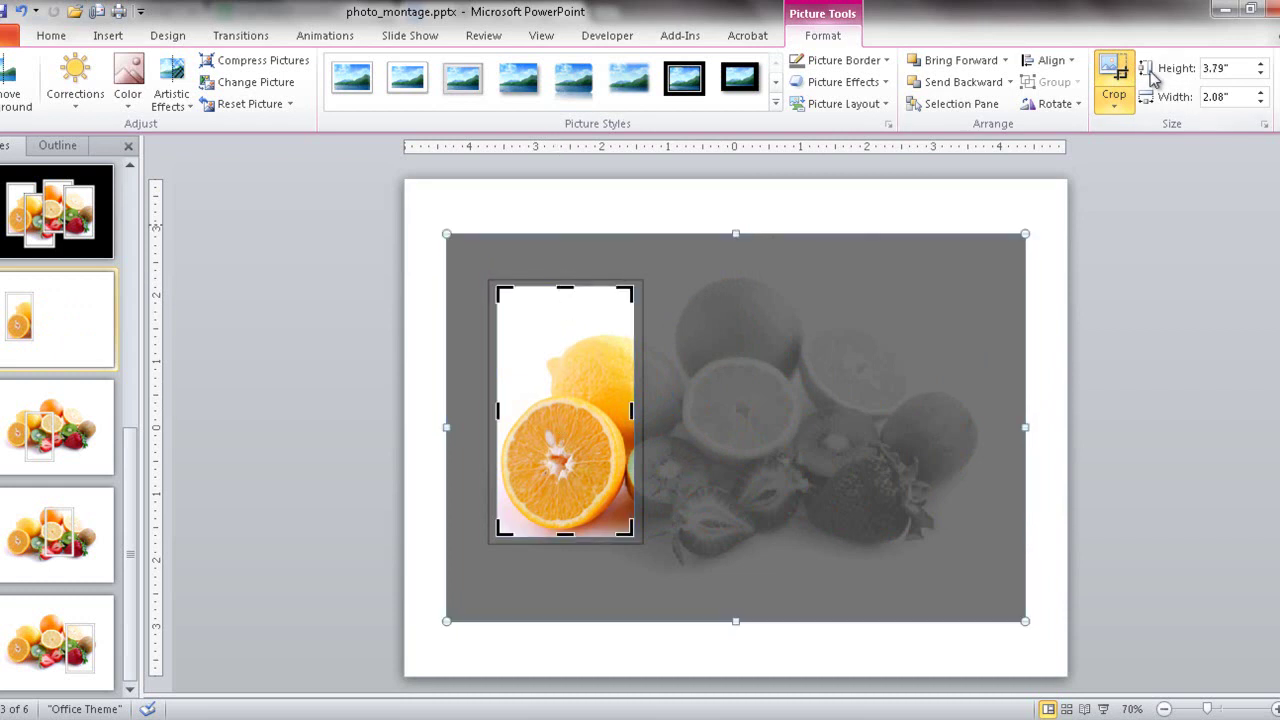
click(1117, 70)
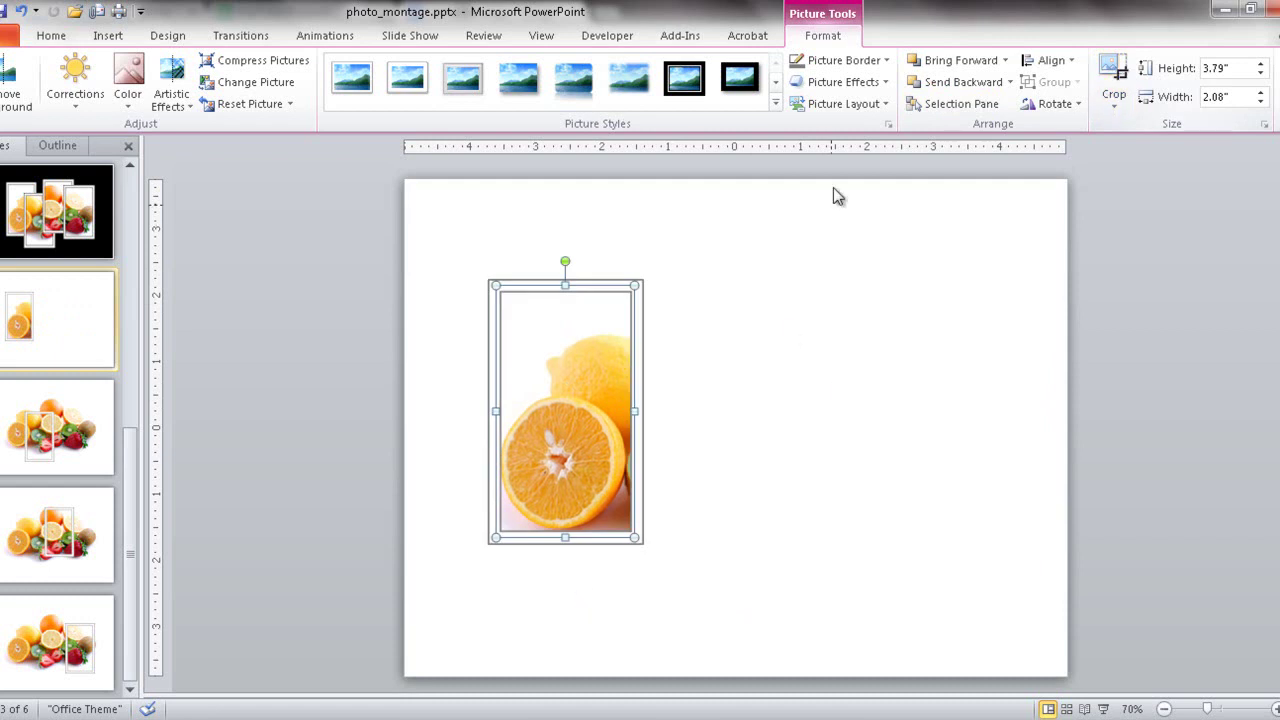
click(1146, 503)
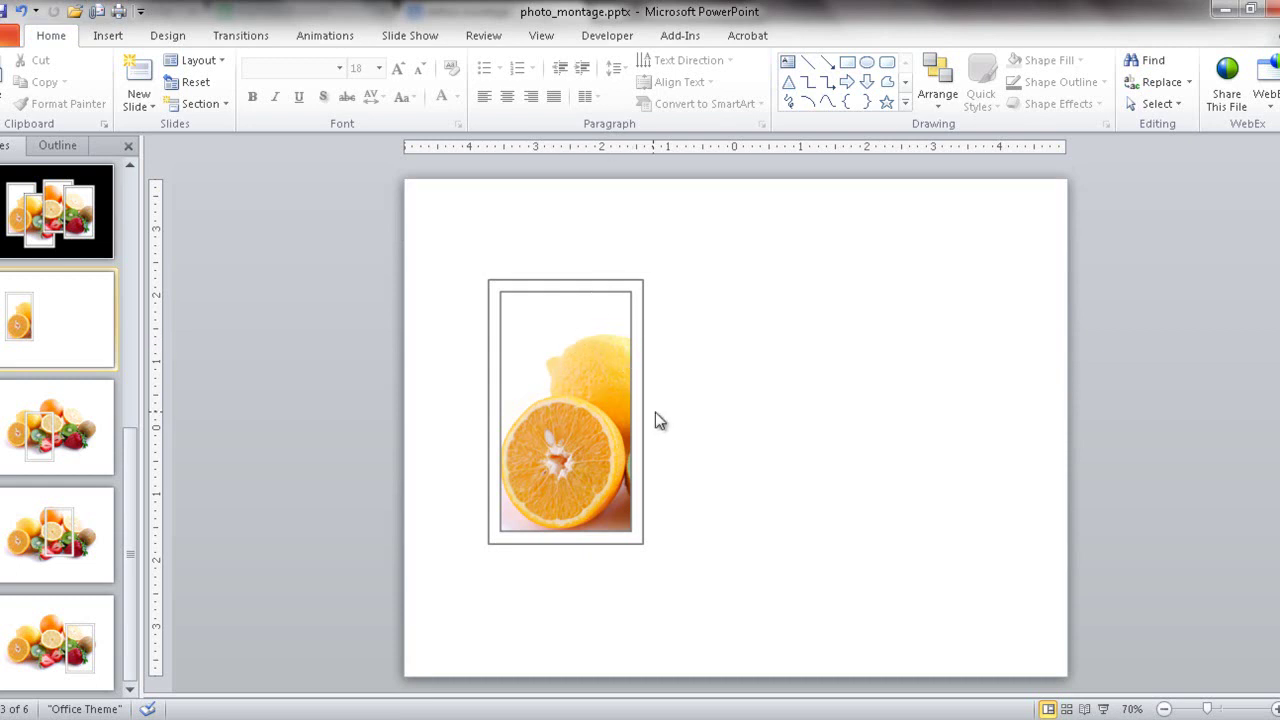
Cut the frame together with the cropped photo on slide 3 and paste them back as a single picture.
drag(371, 244, 744, 592)
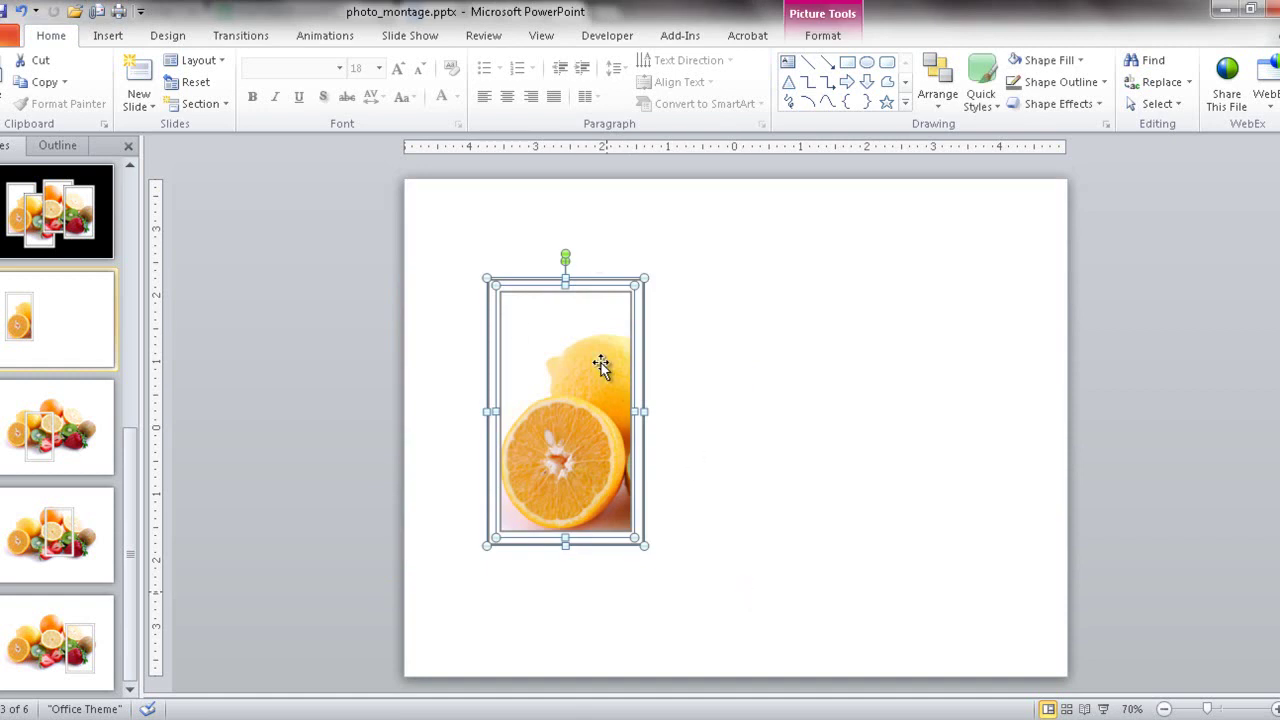
click(369, 307)
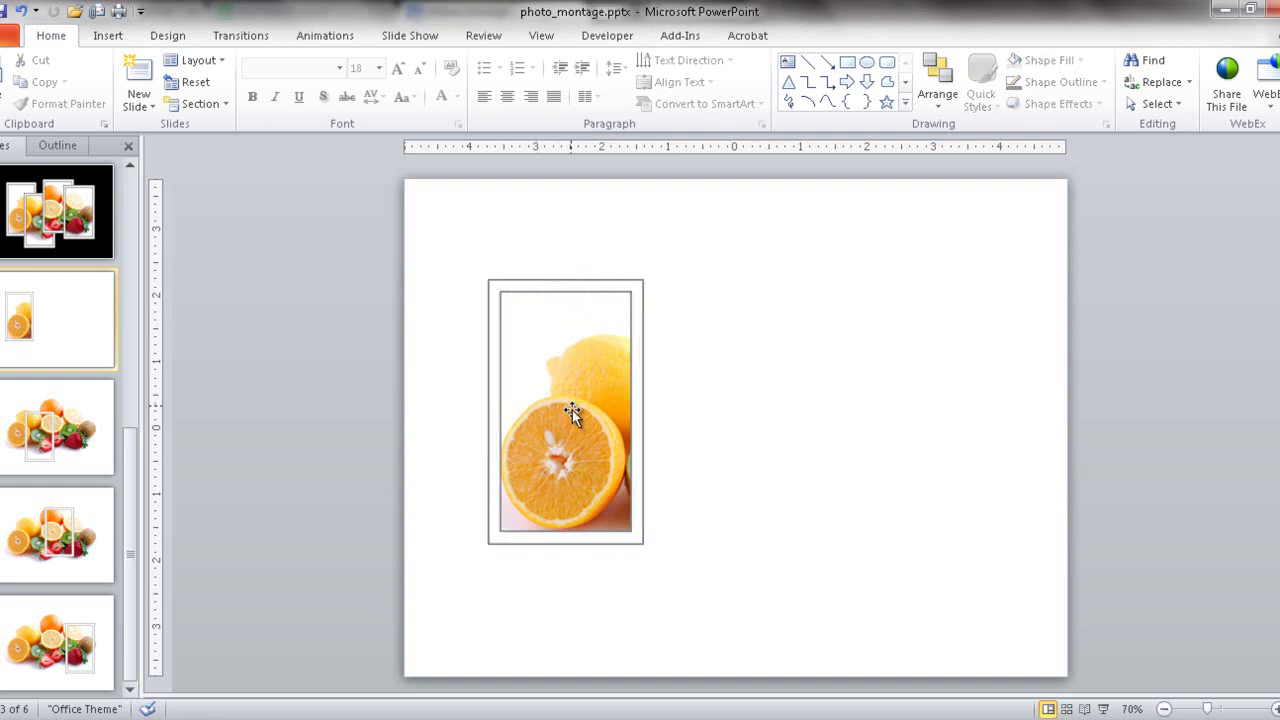
drag(378, 241, 714, 604)
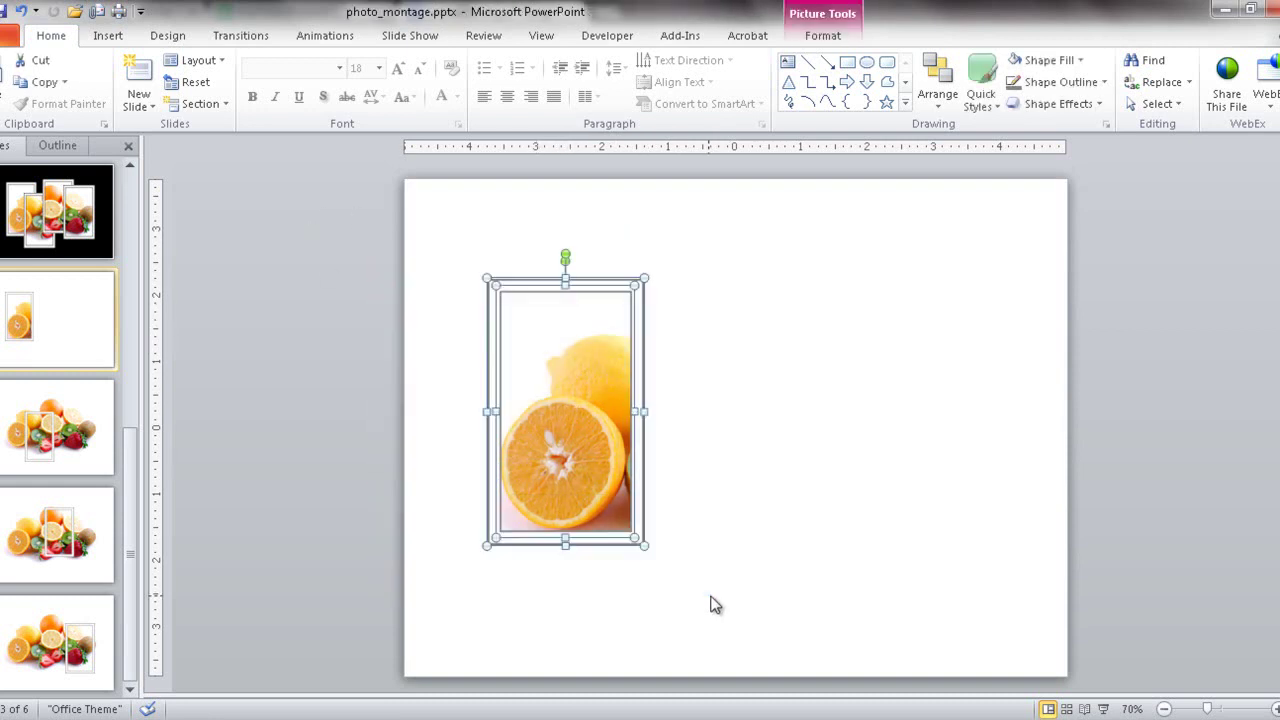
key(Delete)
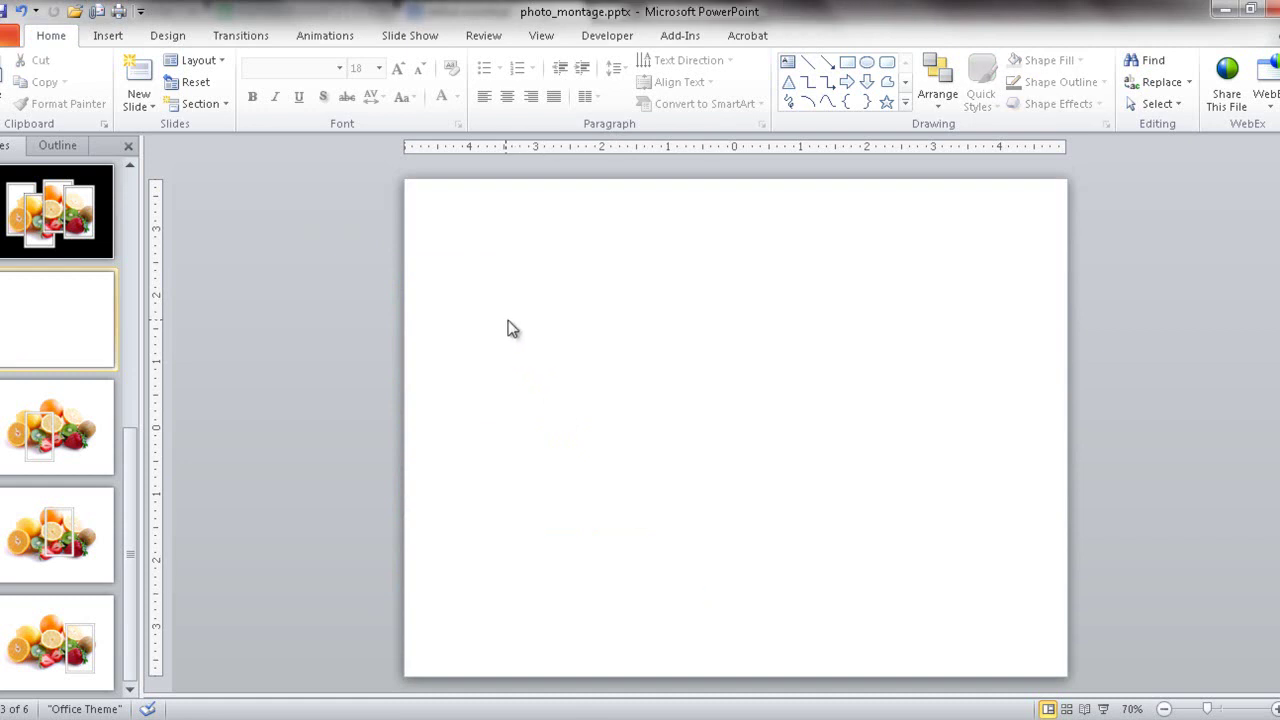
right_click(503, 333)
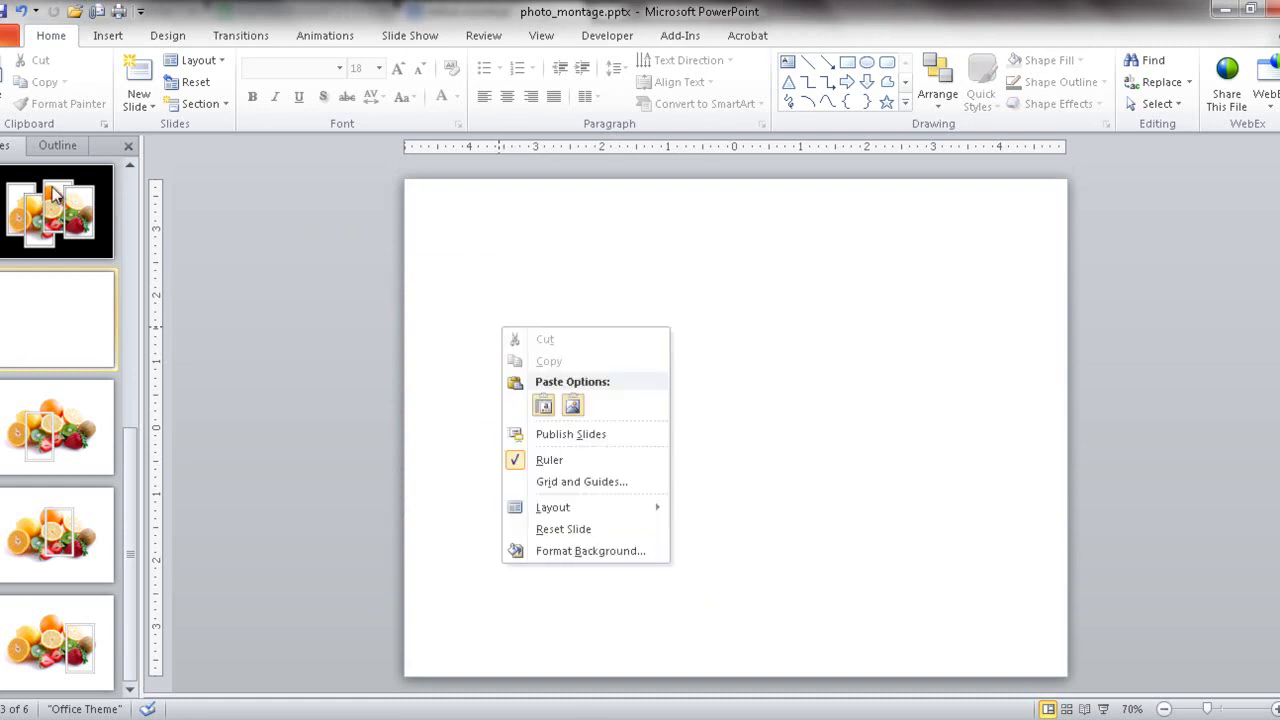
click(4, 110)
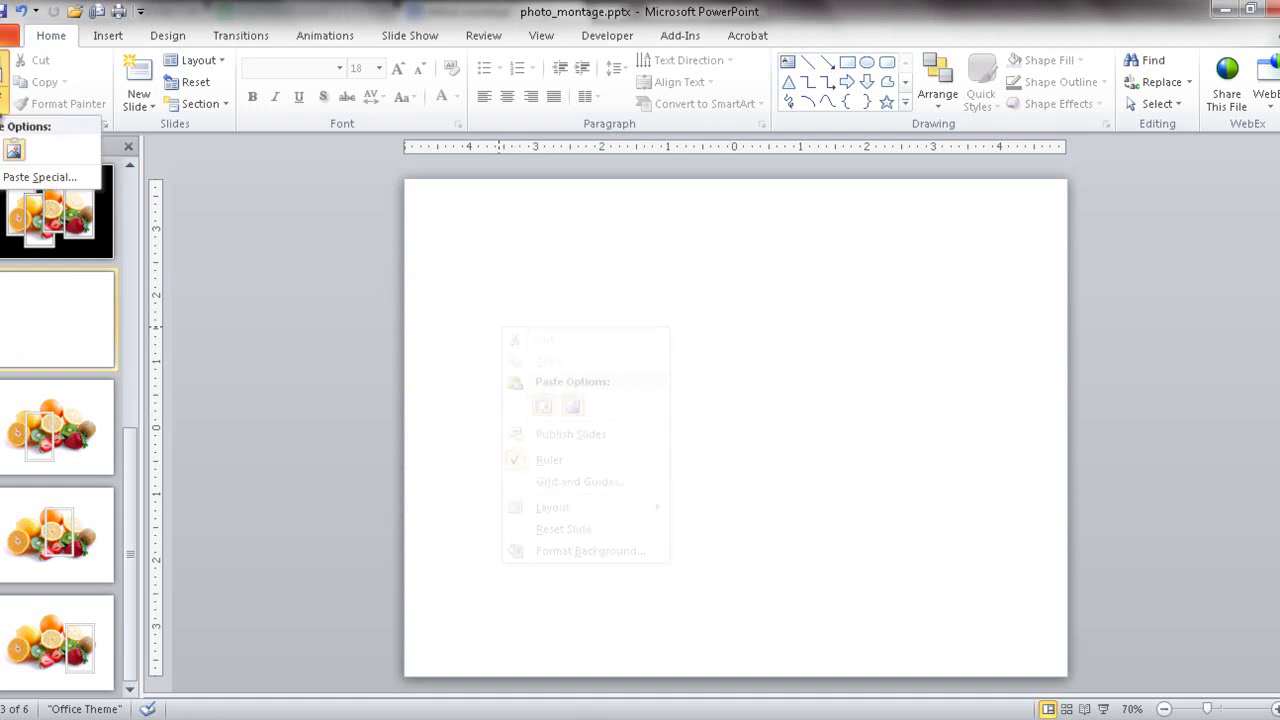
click(16, 150)
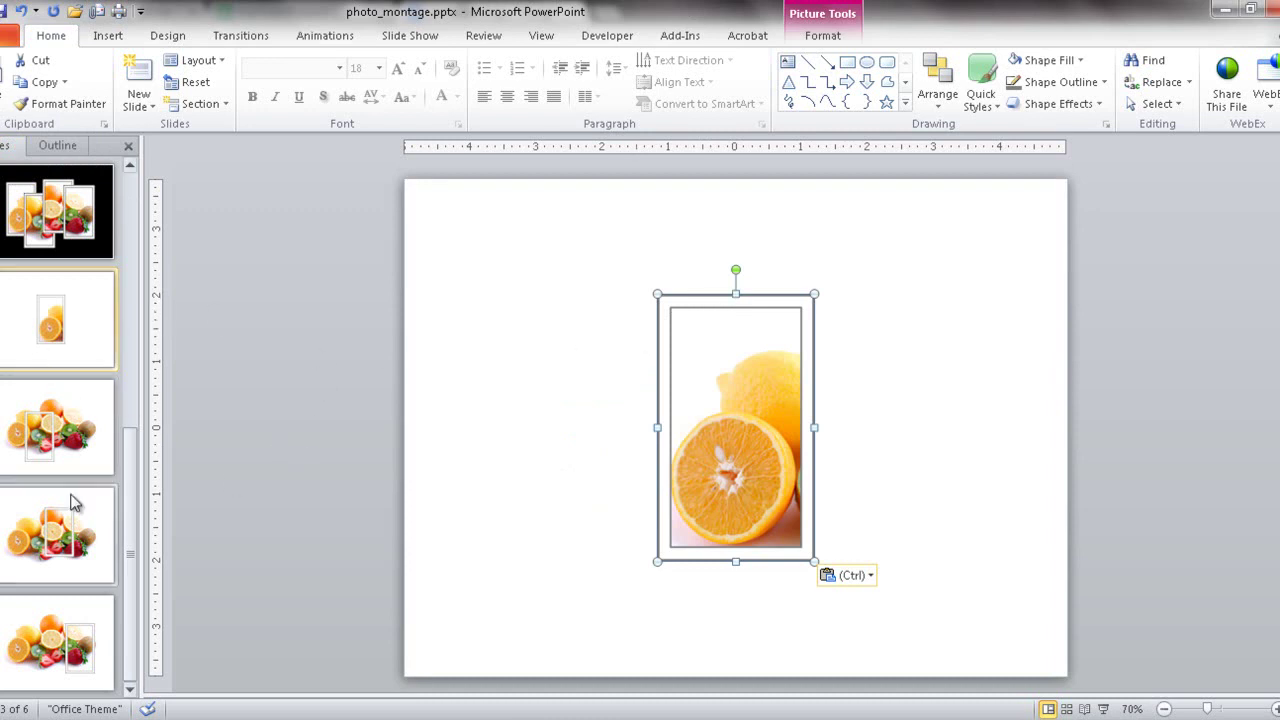
Duplicate slide 6 and delete the frame from the copy, leaving only the full fruit photo.
click(35, 645)
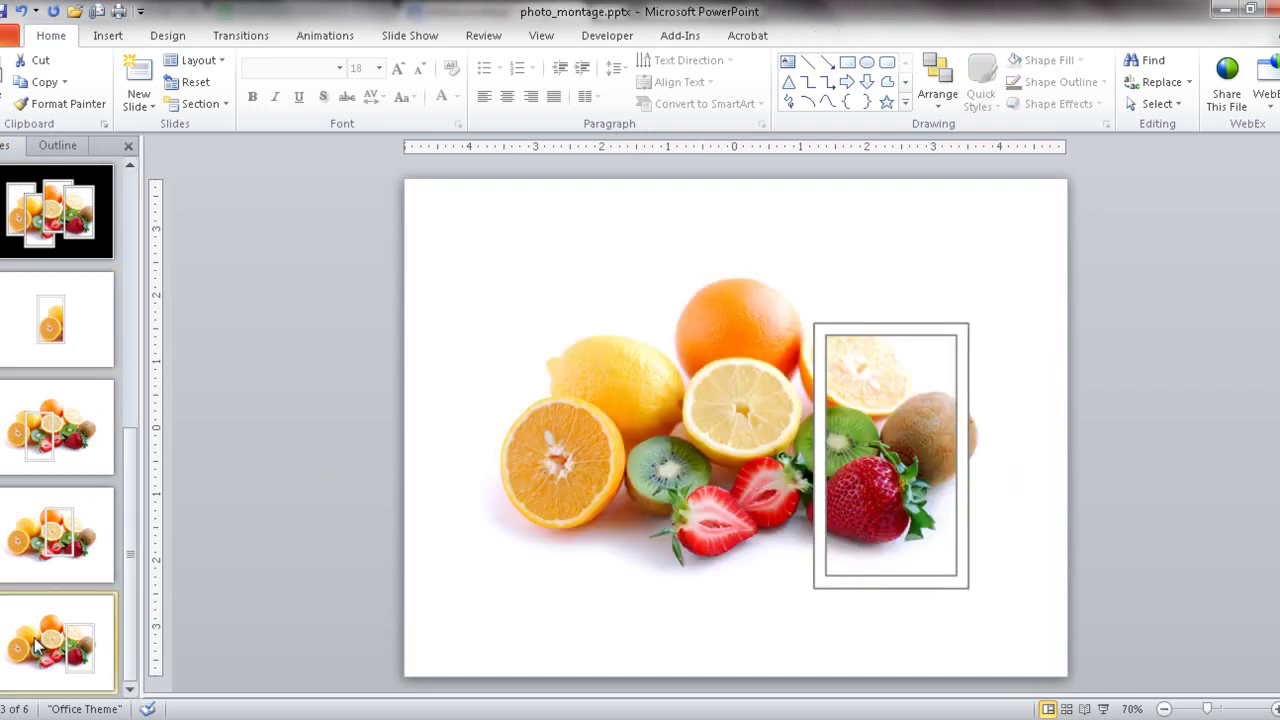
key(ctrl+d)
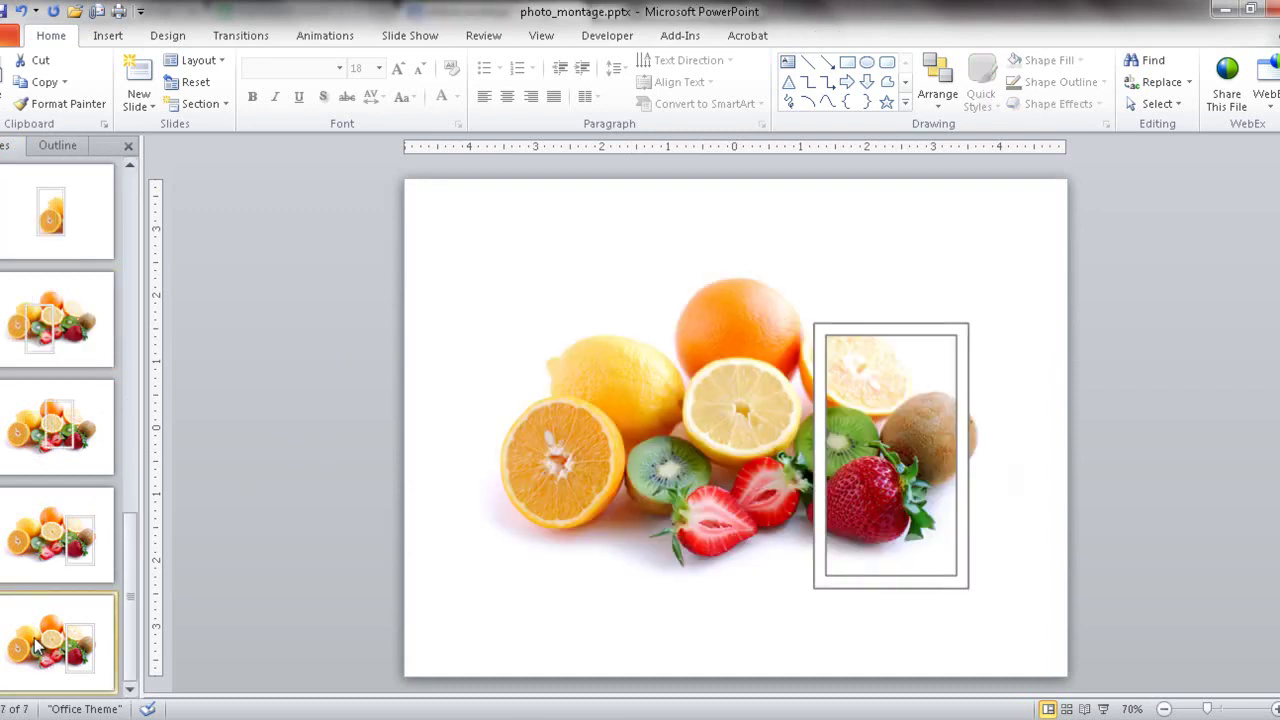
click(932, 333)
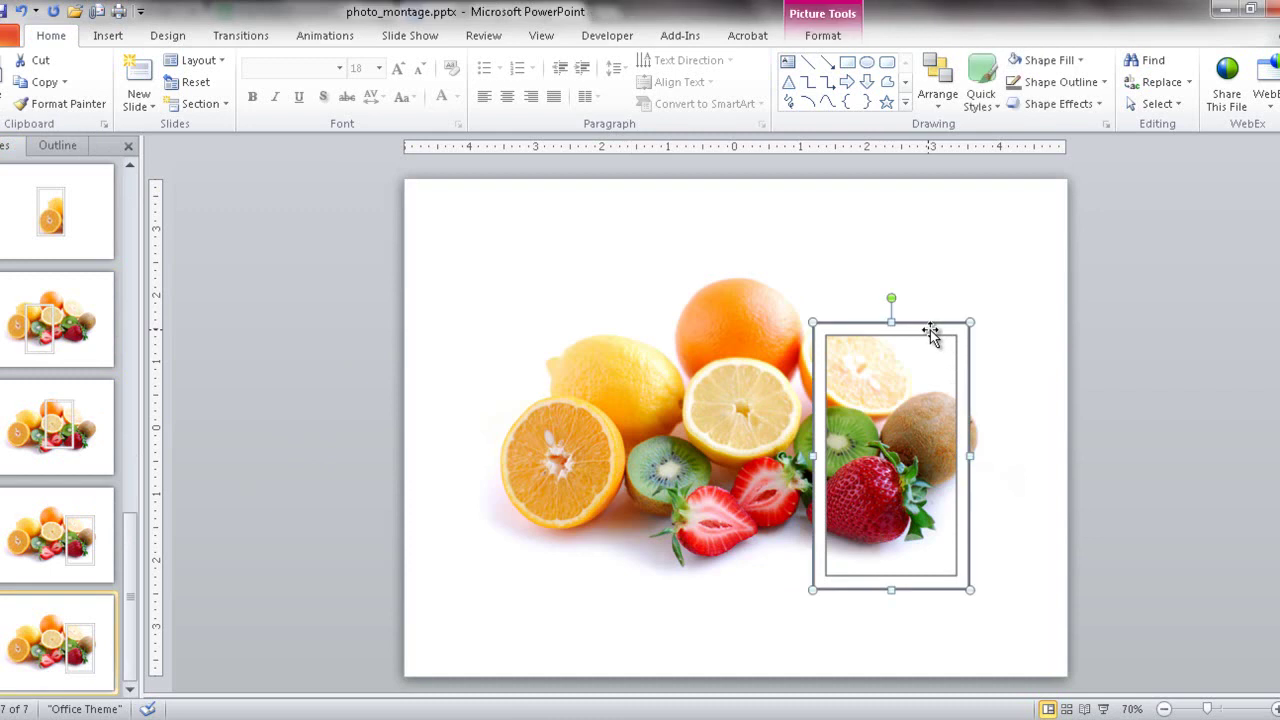
key(Delete)
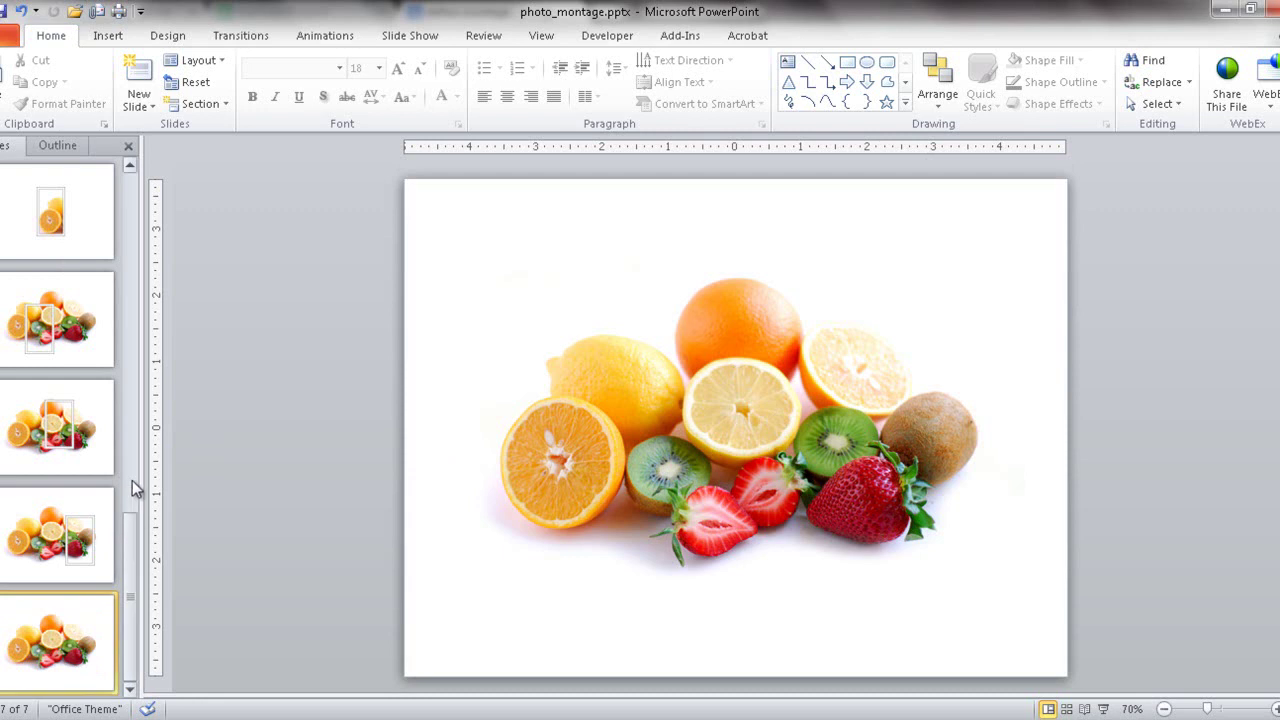
Return to slide 3 and check that the pasted frame and photo select as one object.
click(130, 195)
click(57, 427)
click(682, 425)
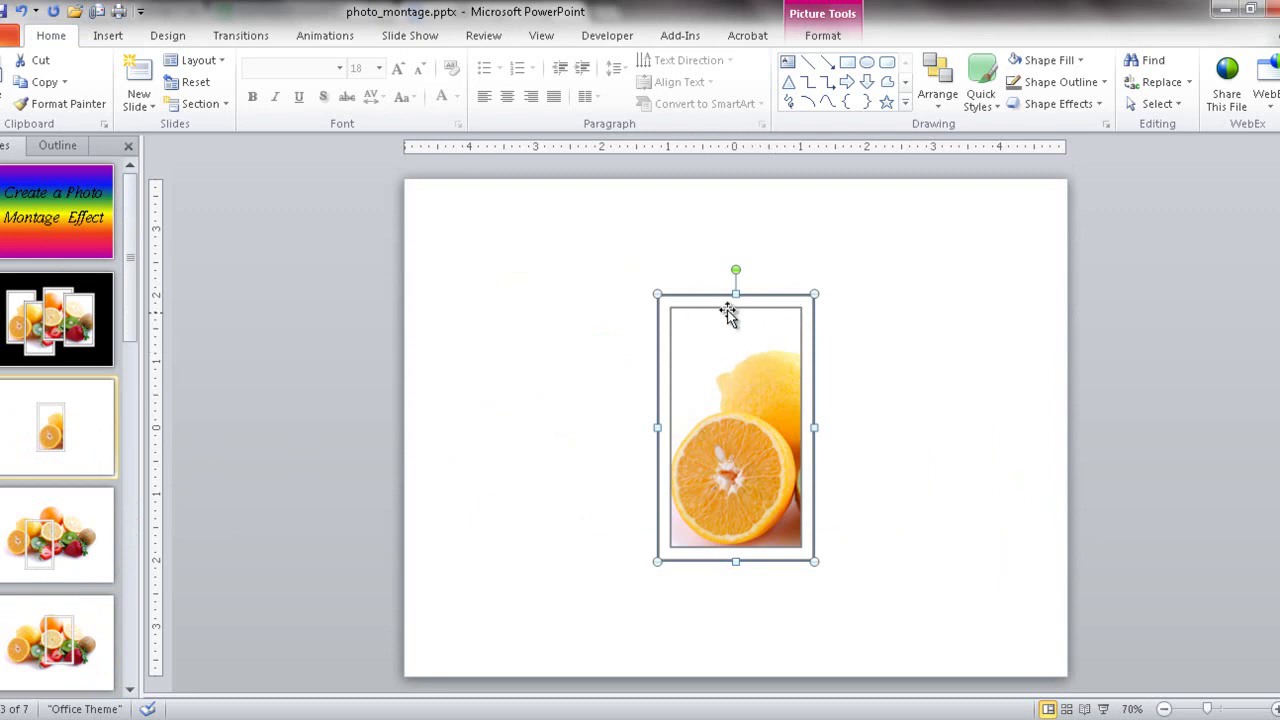
click(1027, 484)
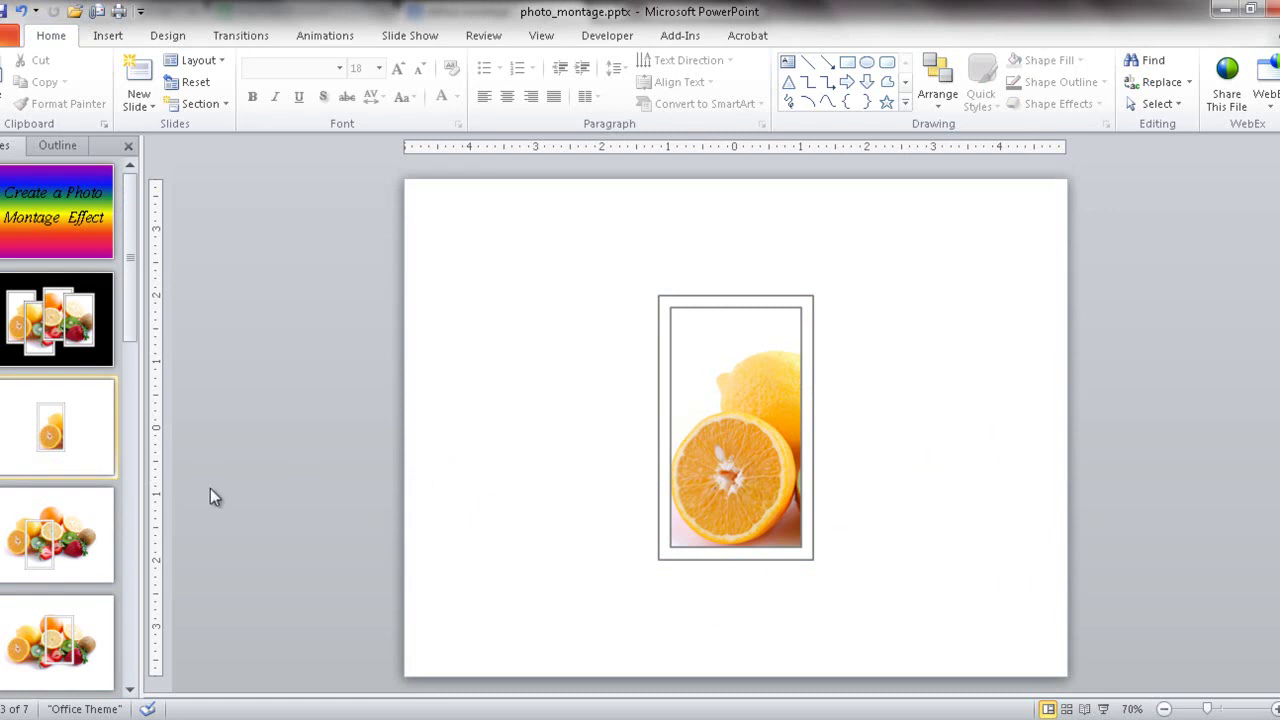
Crop the fruit photo on slide 4 on all four sides to fit within the second frame's border.
click(95, 520)
click(868, 433)
click(822, 35)
click(1113, 80)
drag(735, 234, 735, 356)
drag(453, 487, 606, 487)
drag(1022, 487, 748, 466)
mouse_move(677, 621)
mouse_down()
mouse_move(676, 555)
mouse_move(676, 604)
mouse_up()
key(Escape)
Cut the frame and cropped photo on slide 4 and paste them back as a single picture.
click(286, 277)
click(676, 480)
right_click(688, 530)
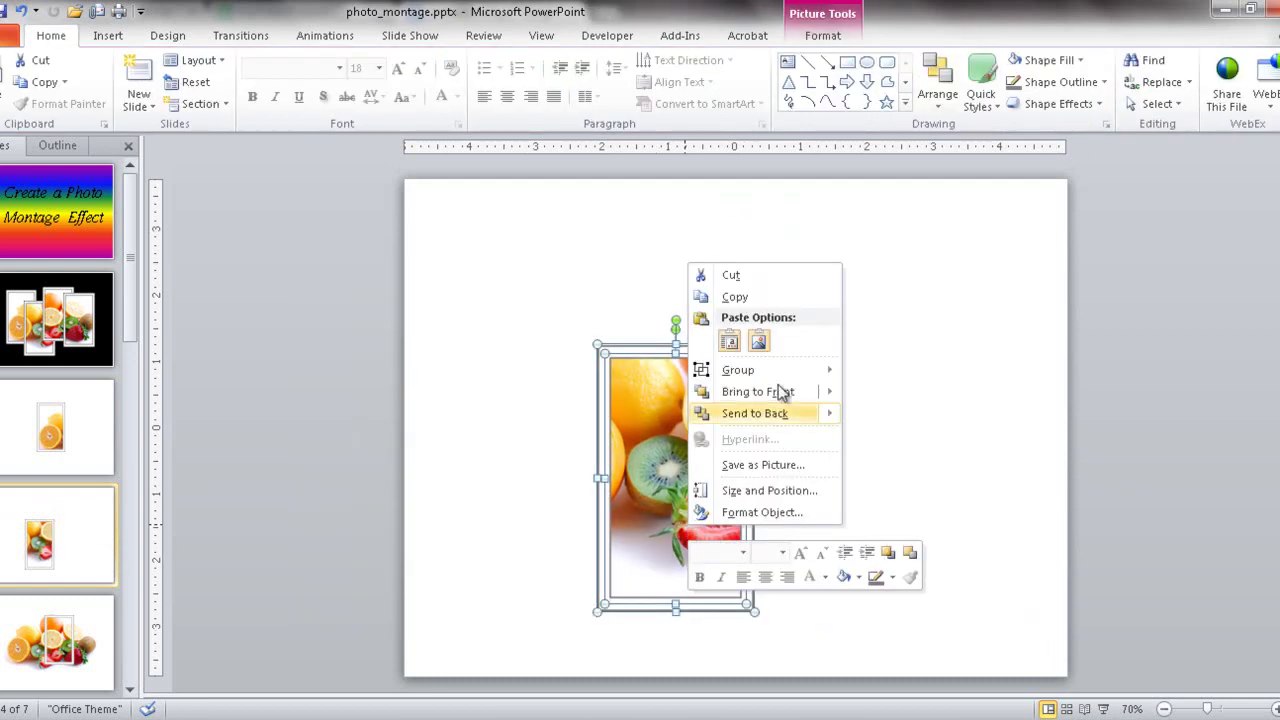
click(731, 275)
right_click(596, 344)
click(664, 418)
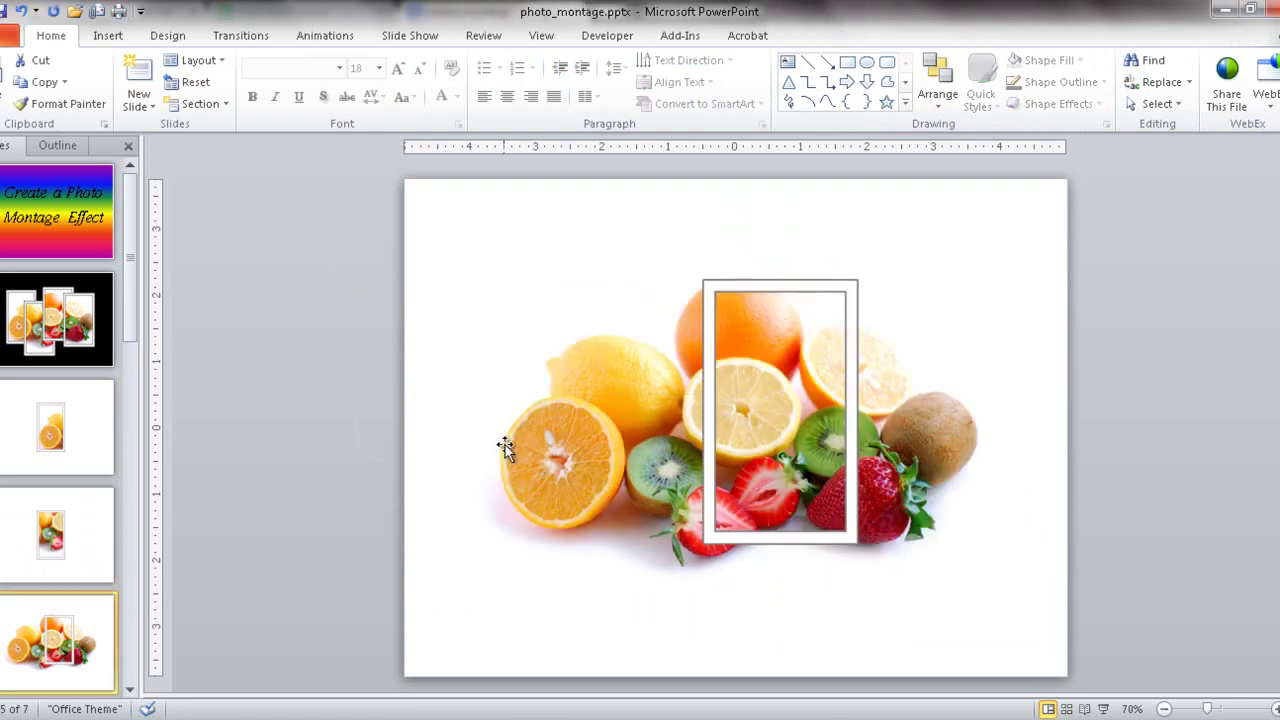
Crop the fruit photo on slide 5 on all four sides to fit within the third frame's border.
click(769, 410)
click(822, 35)
click(1113, 80)
drag(734, 235, 731, 286)
drag(450, 432, 709, 430)
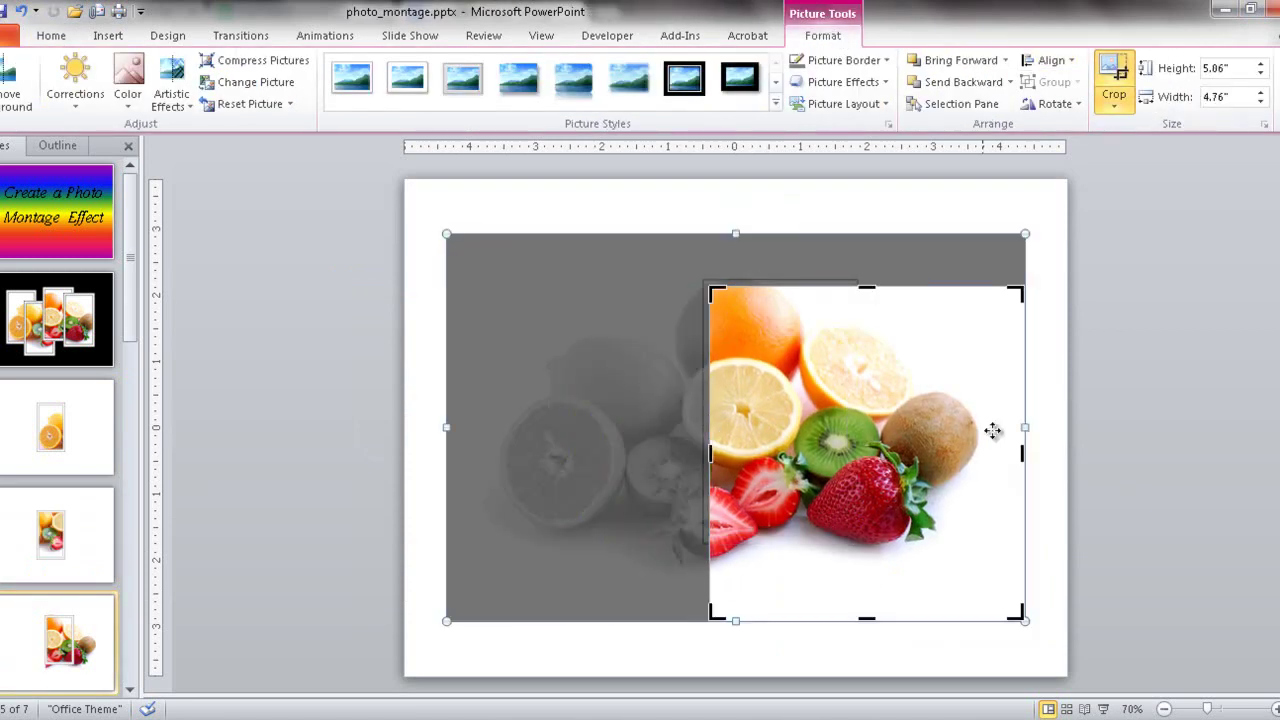
drag(1022, 440, 851, 437)
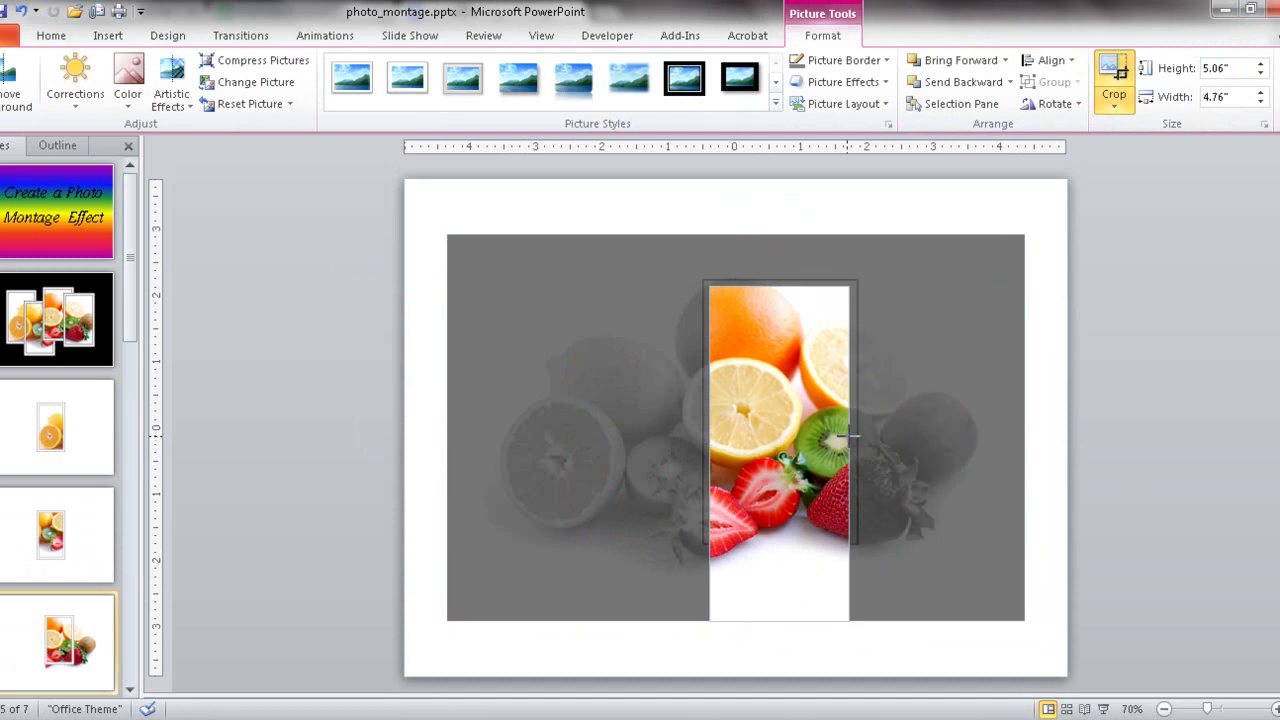
drag(780, 618, 776, 543)
click(1213, 622)
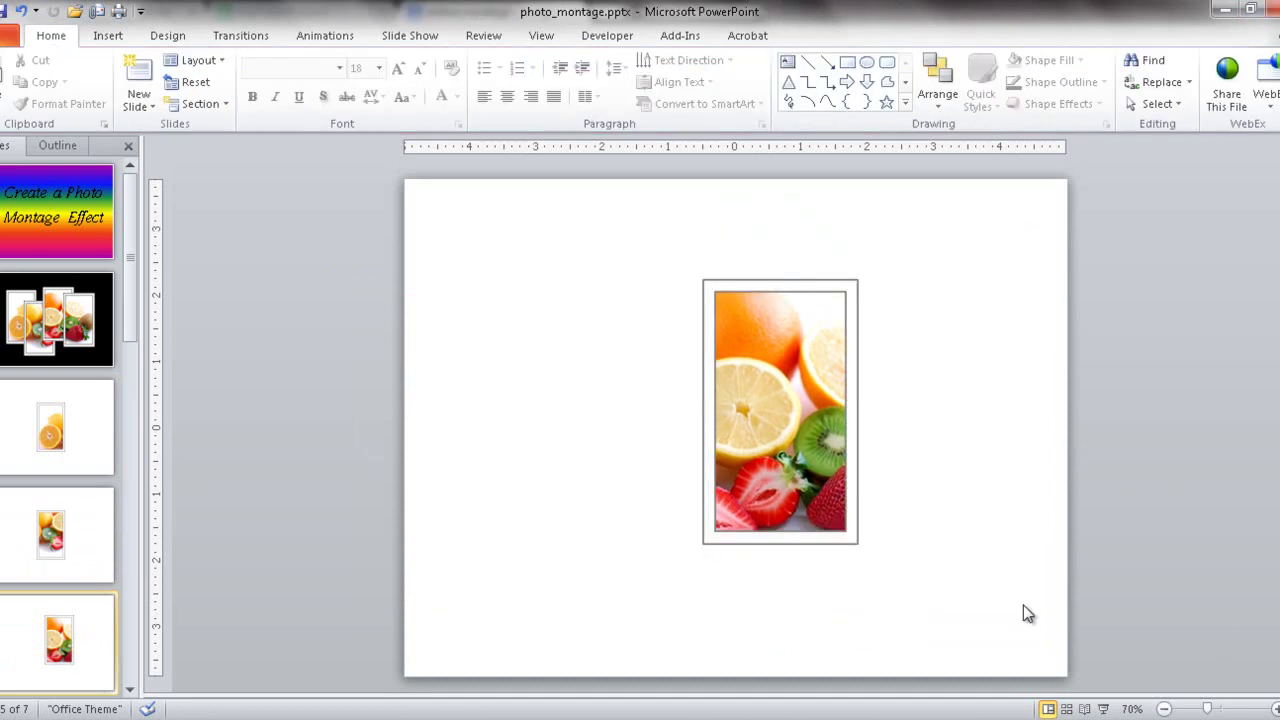
Cut the frame and cropped photo on slide 5 and paste them back as a single picture.
right_click(737, 325)
click(762, 336)
right_click(730, 323)
click(800, 400)
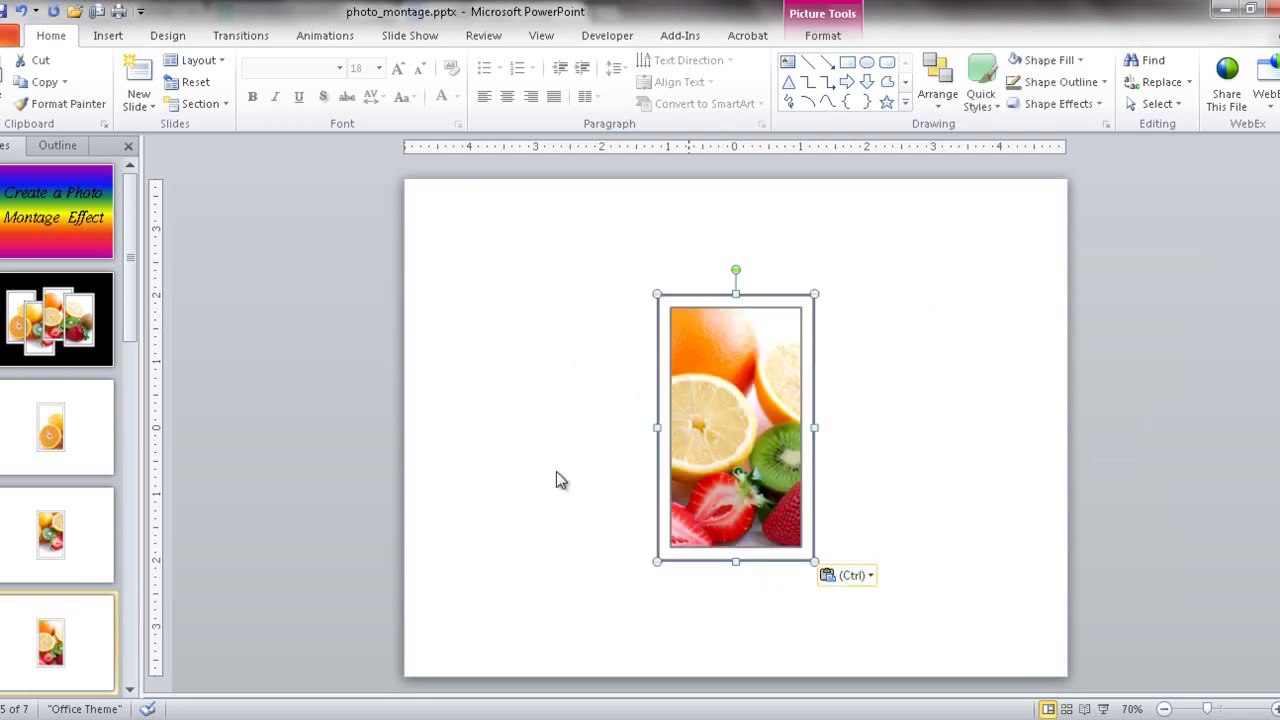
Crop the fruit photo on slide 6 on all four sides to fit within the fourth frame's border.
click(130, 689)
click(57, 630)
double_click(771, 329)
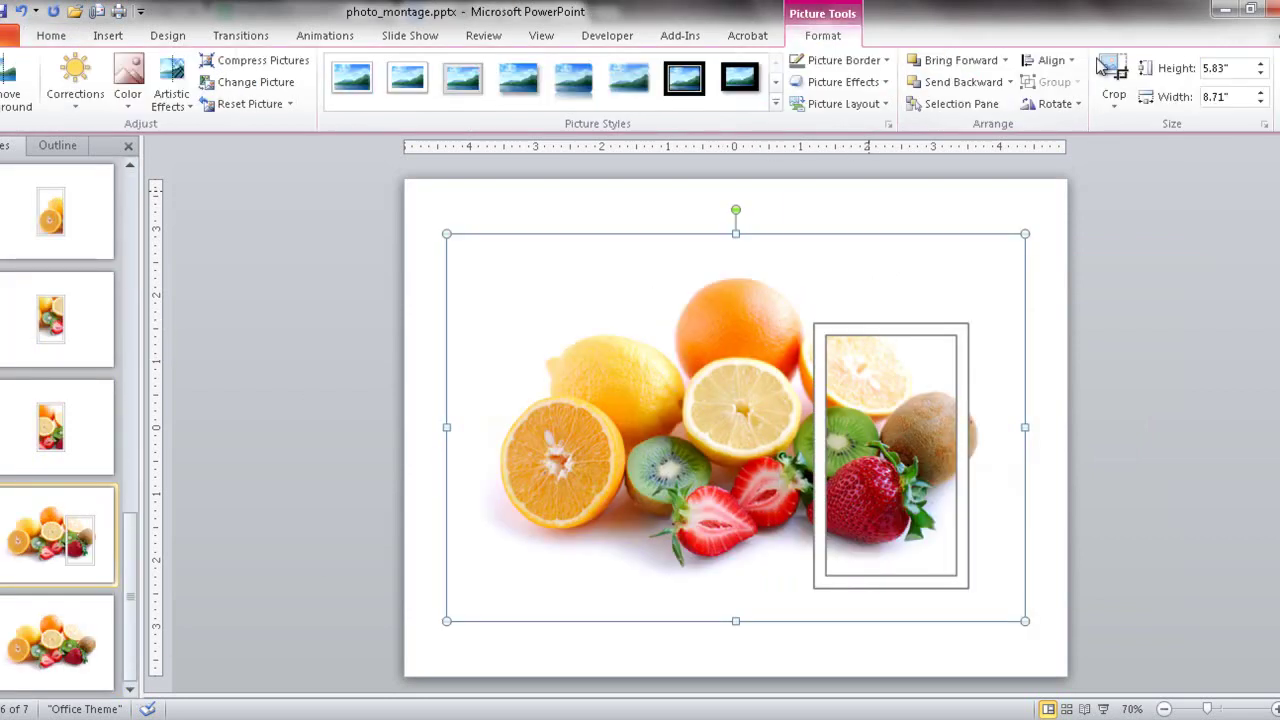
click(1110, 70)
drag(447, 427, 822, 427)
drag(1024, 427, 962, 430)
drag(883, 236, 876, 336)
drag(882, 621, 882, 576)
click(1113, 80)
Select the frame and cropped photo on slide 6 together, cut them and paste them back as a single picture.
drag(1166, 622, 745, 318)
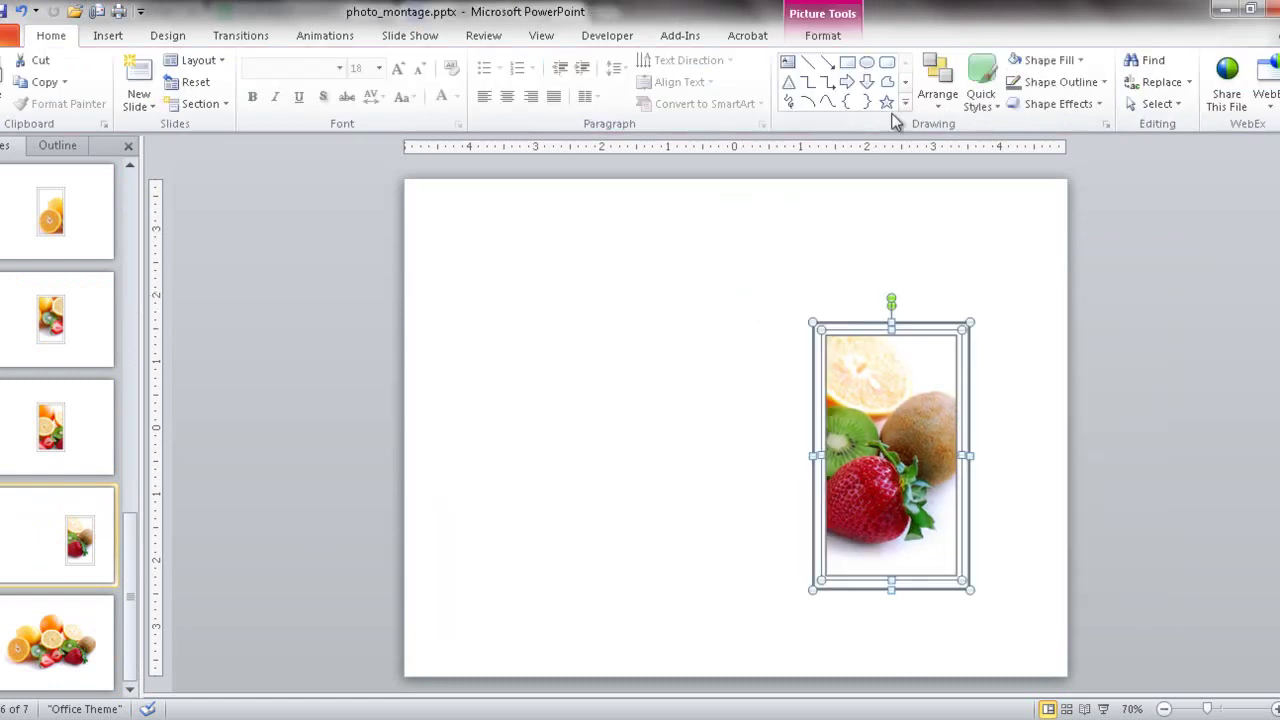
right_click(843, 437)
click(880, 447)
right_click(797, 409)
click(868, 492)
click(917, 485)
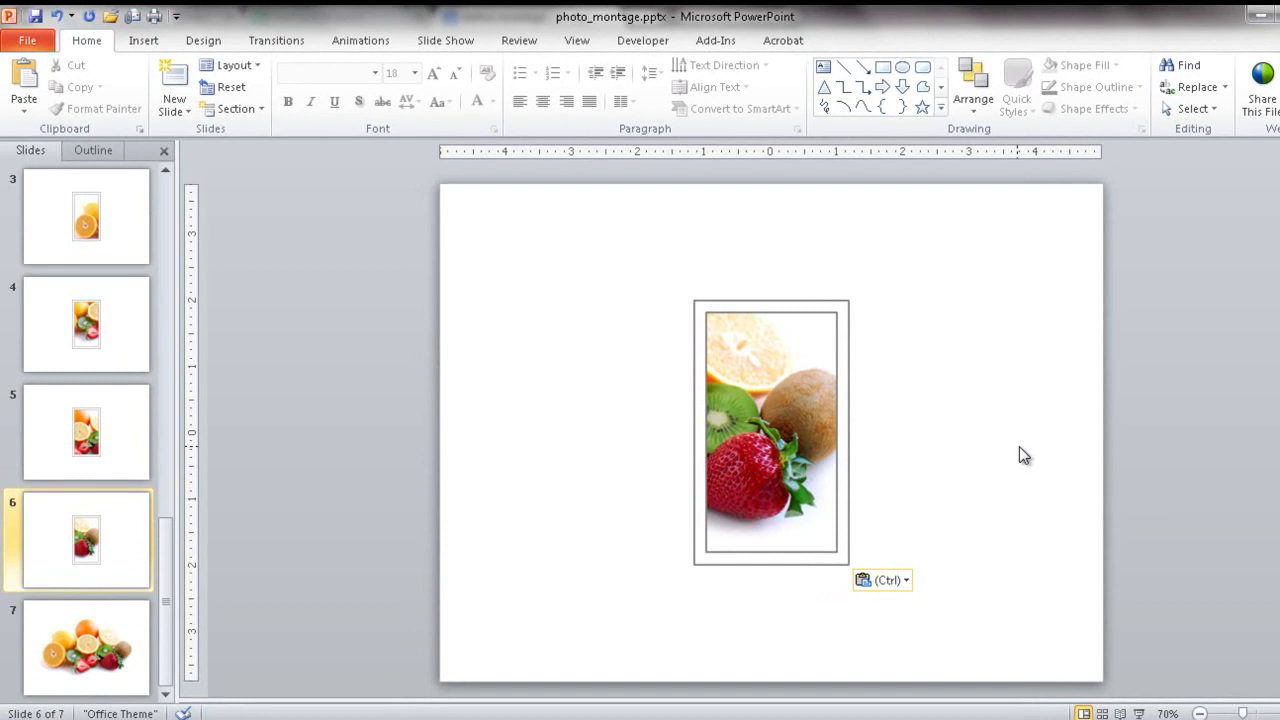
Move the framed picture from slide 3 onto slide 7 and align it over the matching halved orange and lemon in the full photo.
click(111, 222)
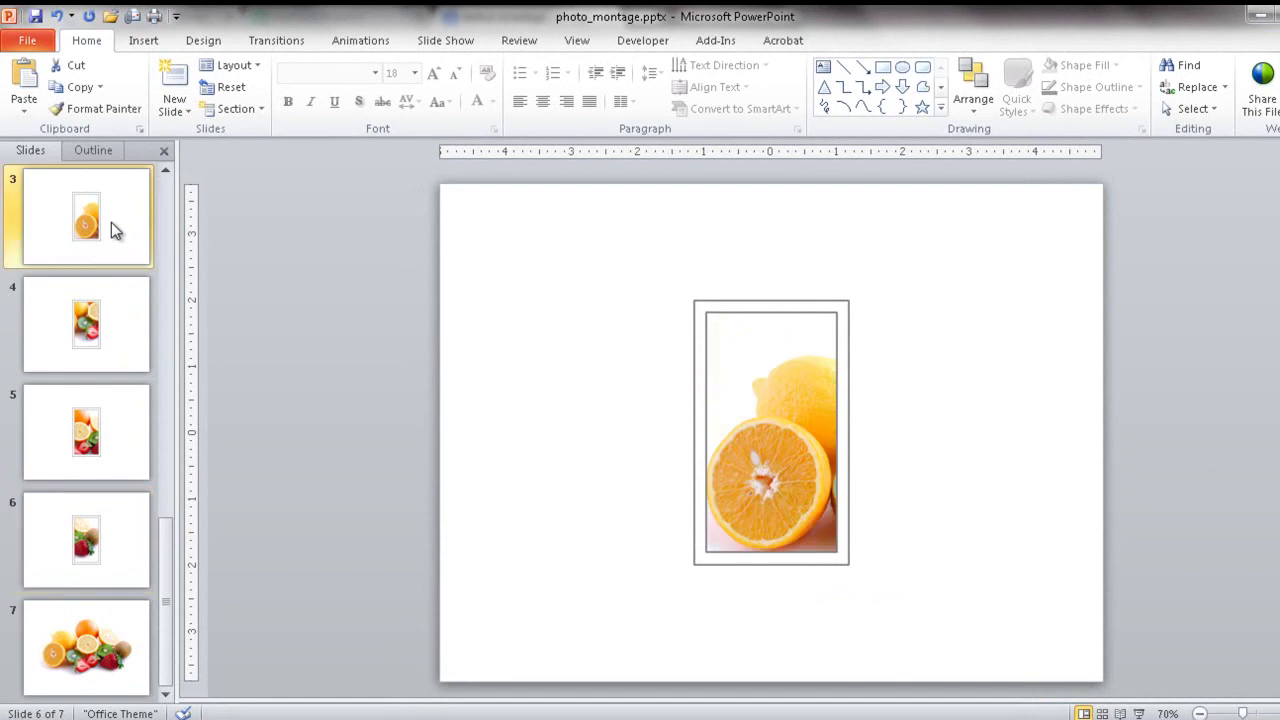
click(746, 395)
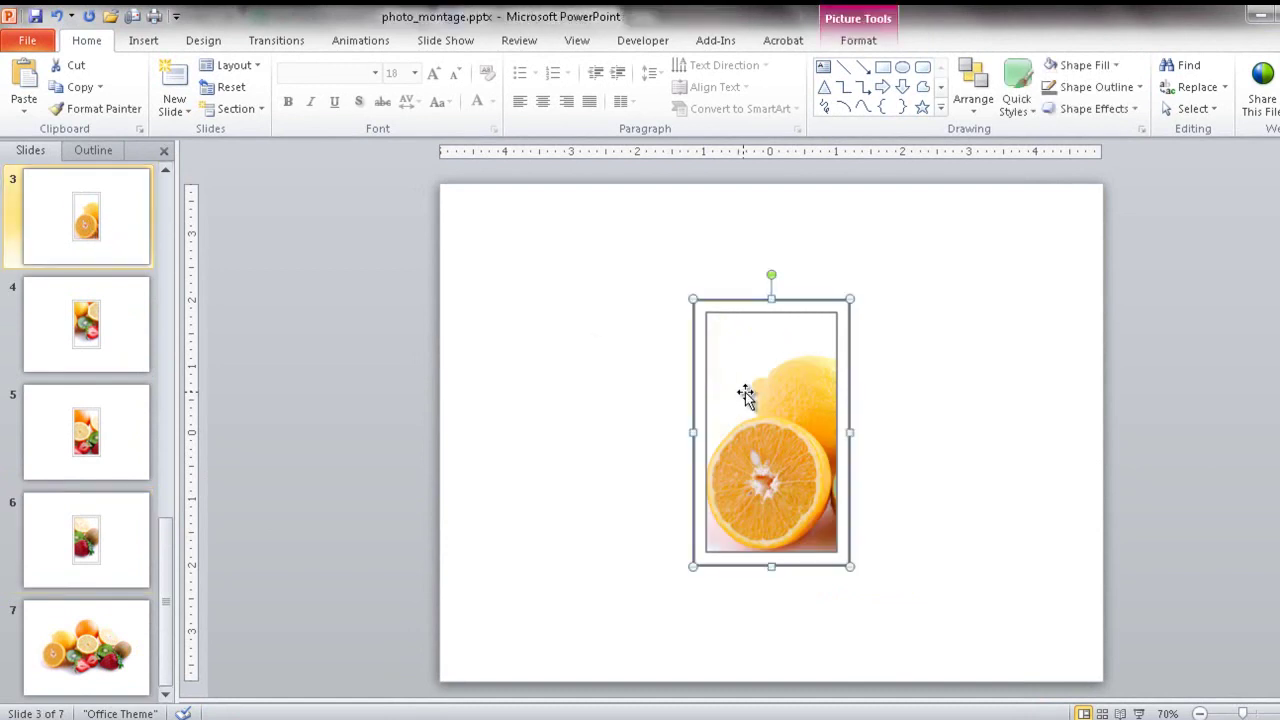
key(ctrl+x)
click(105, 632)
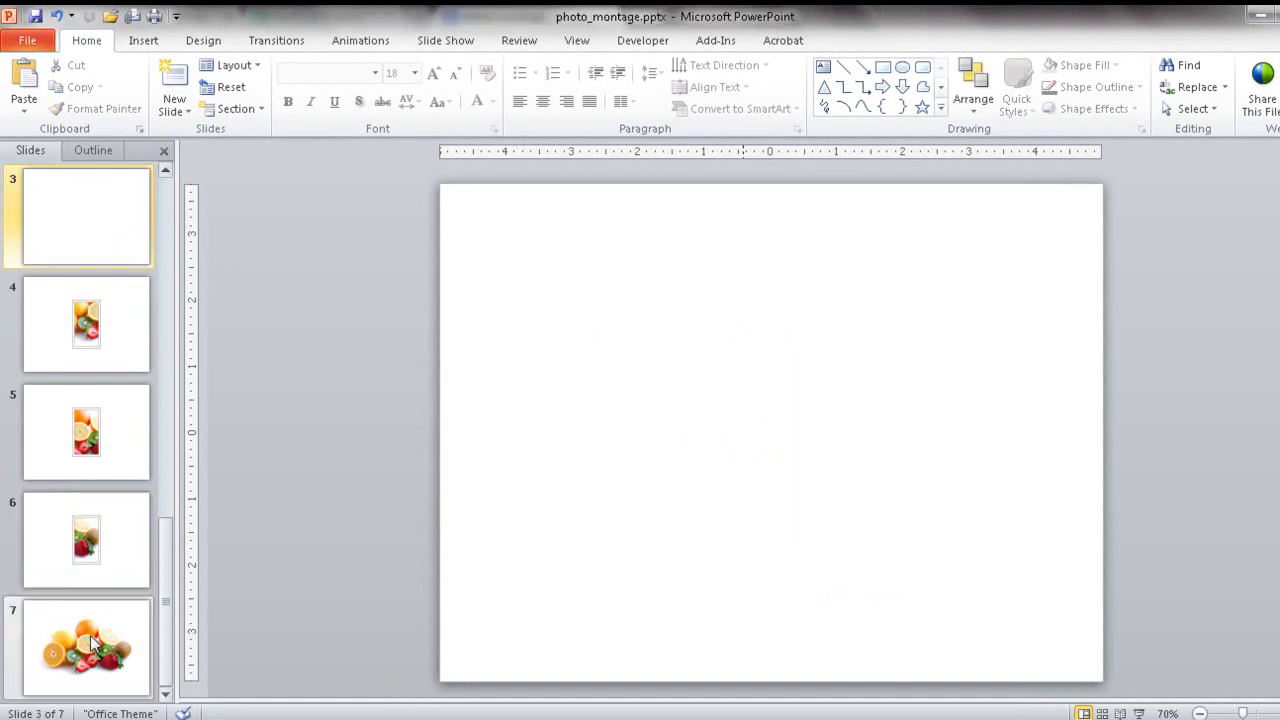
key(ctrl+v)
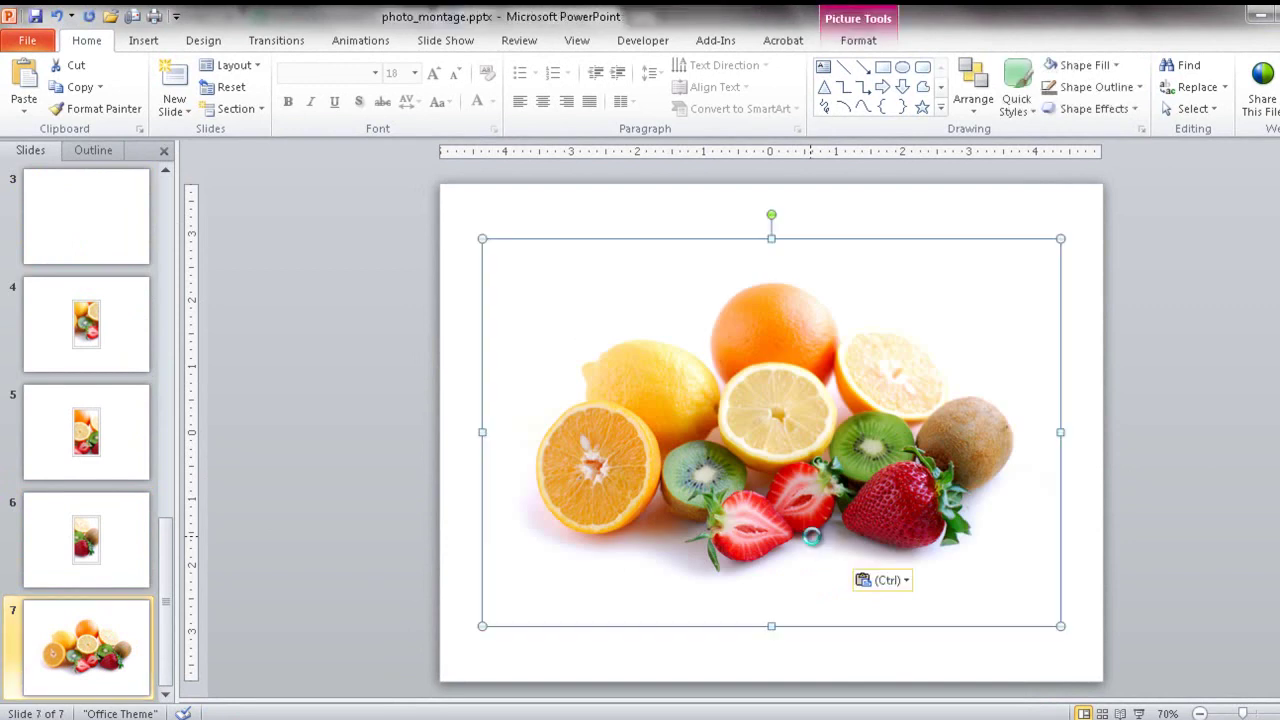
drag(807, 482, 638, 478)
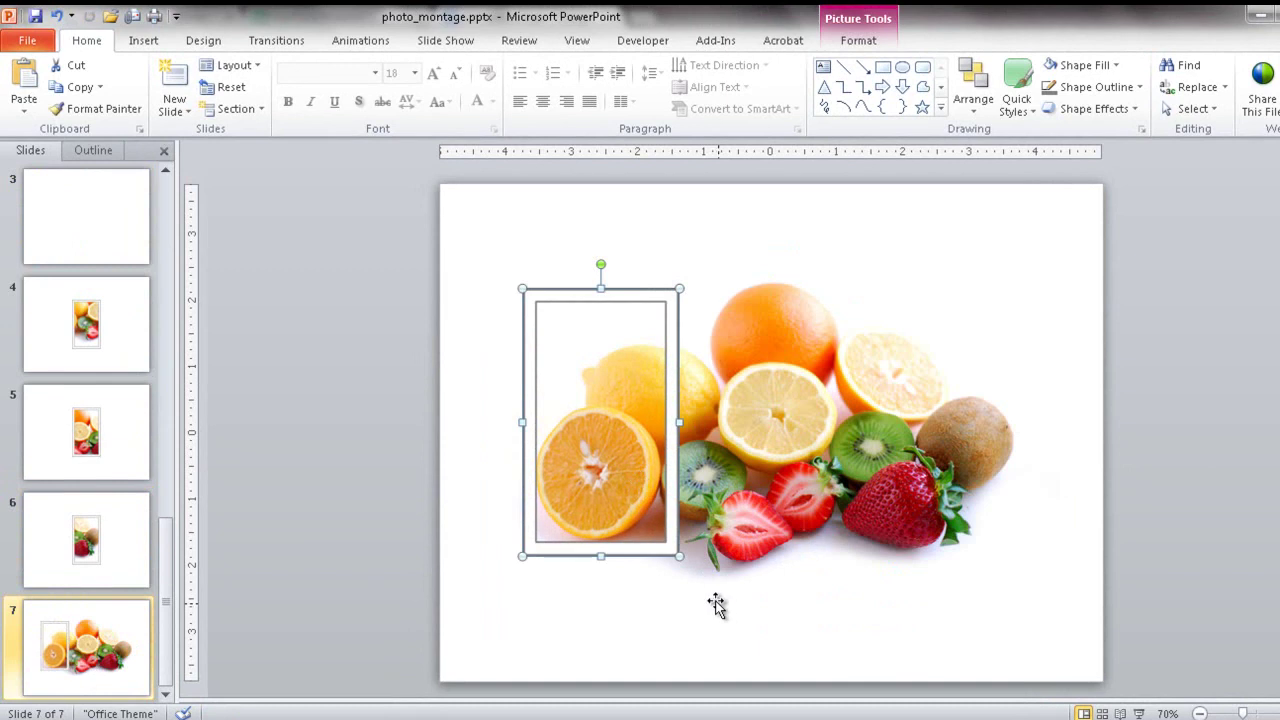
Move the framed picture from slide 4 onto slide 7, aligning its kiwi and strawberry with the full photo and overlapping the first frame.
click(121, 337)
click(781, 392)
key(ctrl+x)
click(86, 647)
key(ctrl+v)
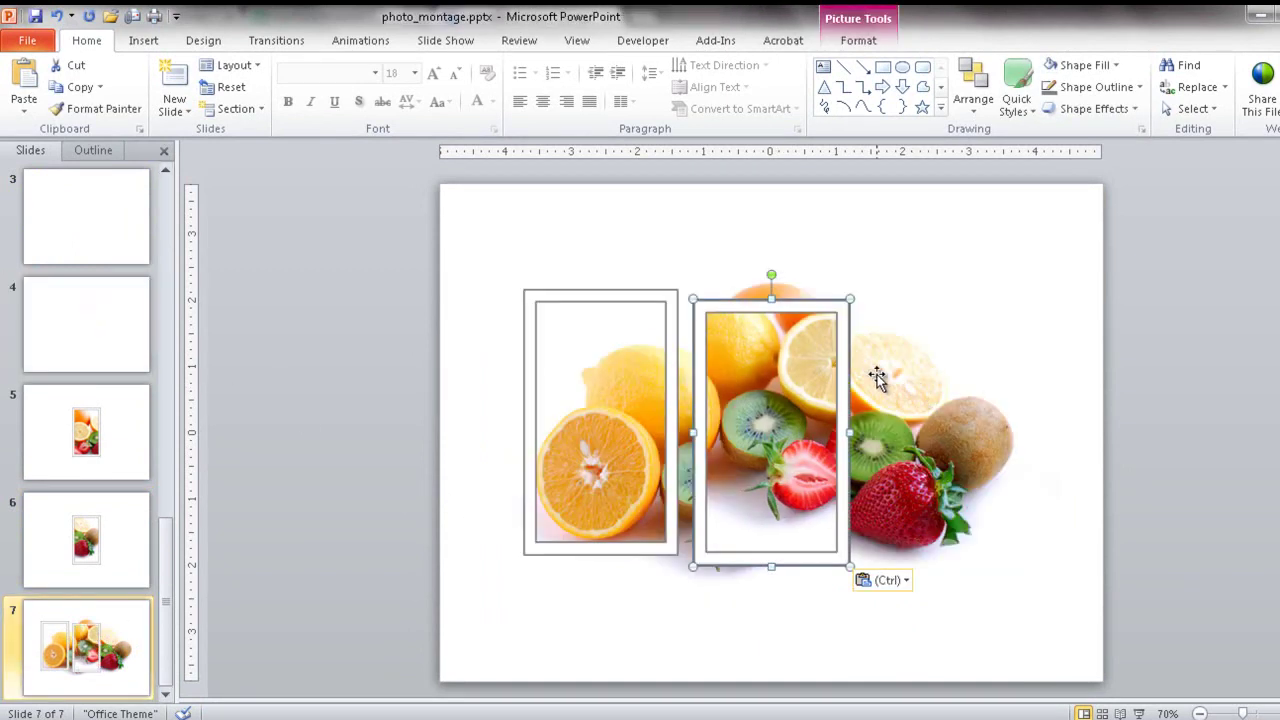
drag(808, 410, 747, 459)
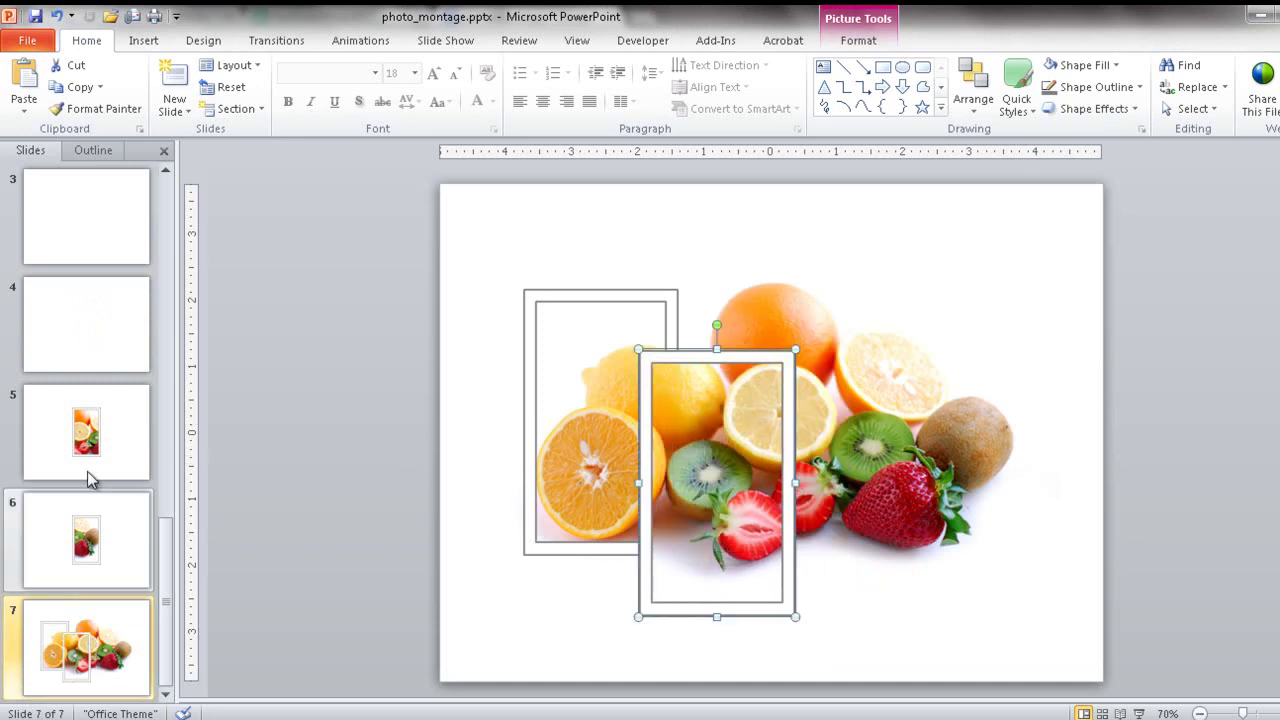
Move the framed picture from slide 5 onto slide 7, placing it slightly higher over the whole orange and lemon slice, overlapping the second frame.
click(70, 440)
click(783, 449)
key(Delete)
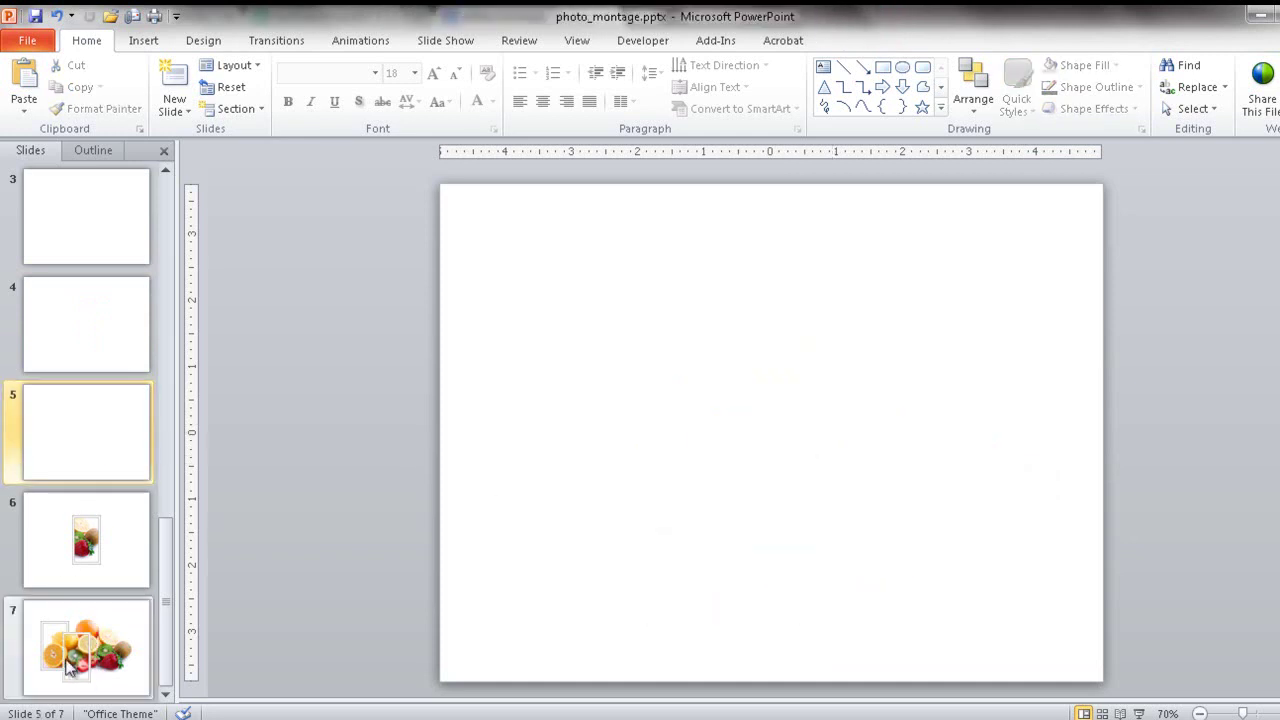
click(54, 614)
key(ctrl+v)
drag(798, 465, 826, 443)
click(880, 621)
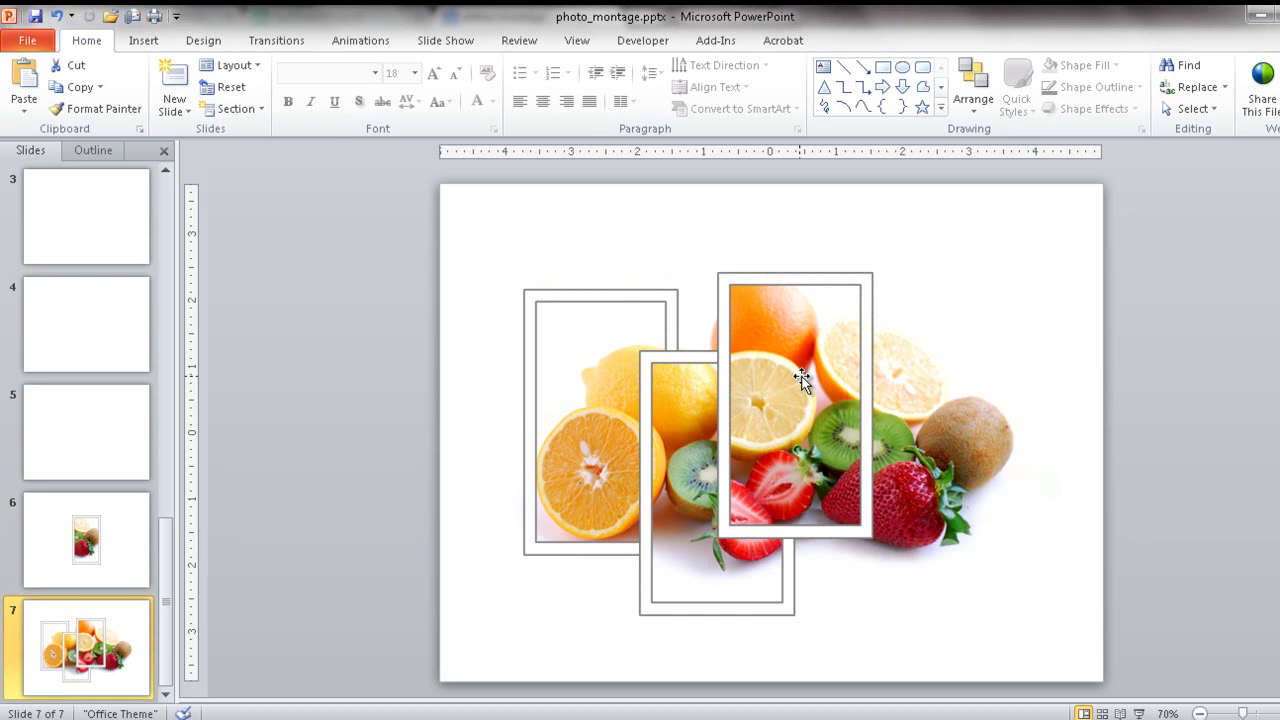
Move the framed picture from slide 6 onto slide 7 over the brown kiwi and large strawberry, and select the full photo behind the frames.
click(140, 563)
click(732, 446)
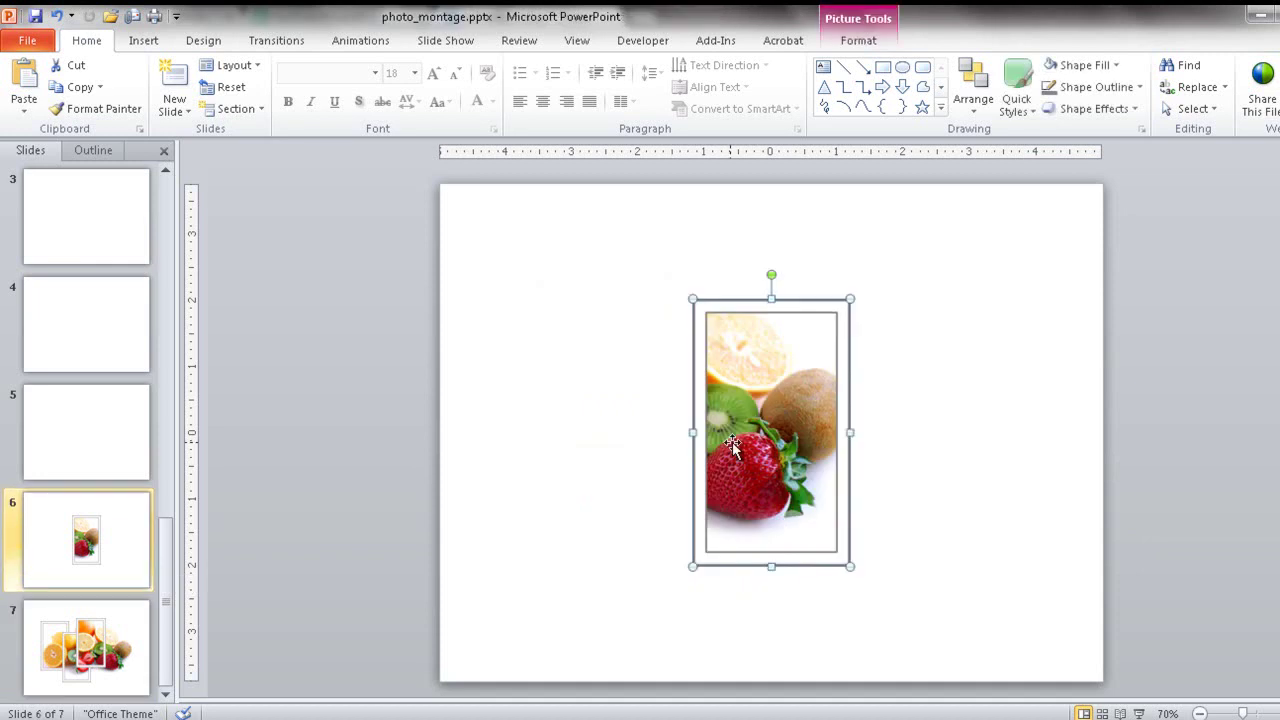
key(Delete)
click(136, 636)
key(ctrl+v)
drag(846, 460, 962, 493)
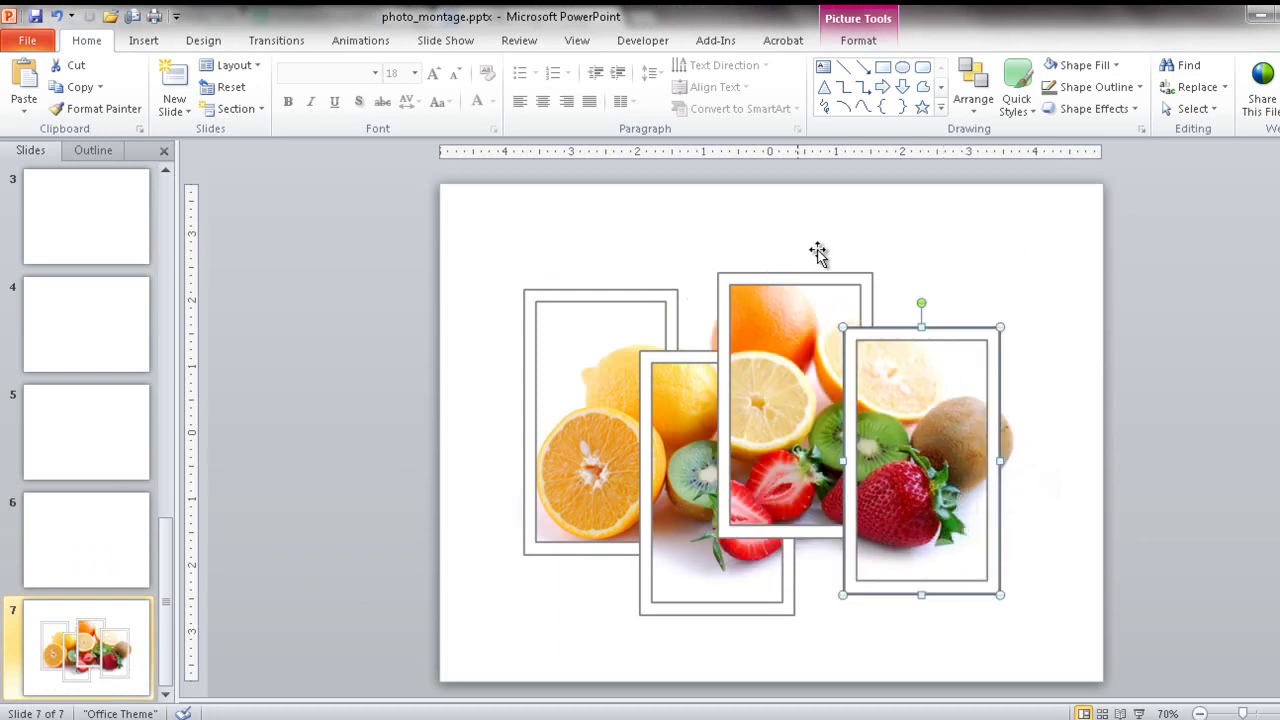
click(944, 285)
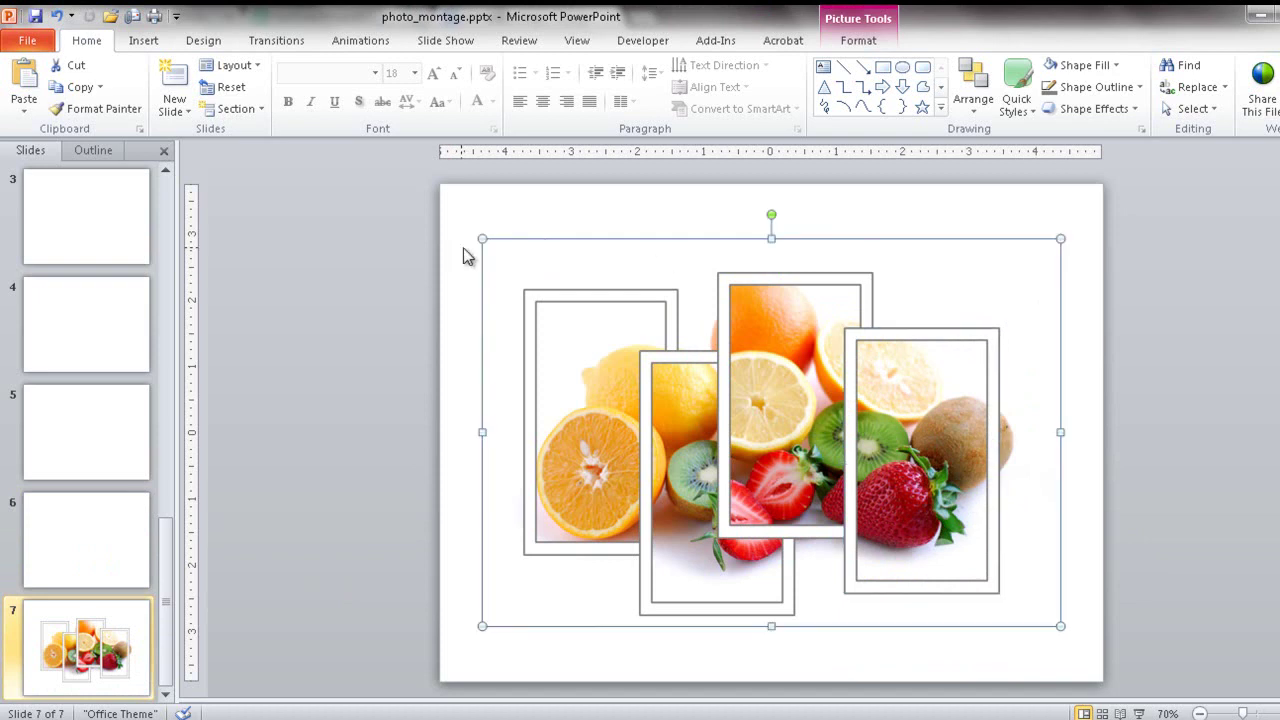